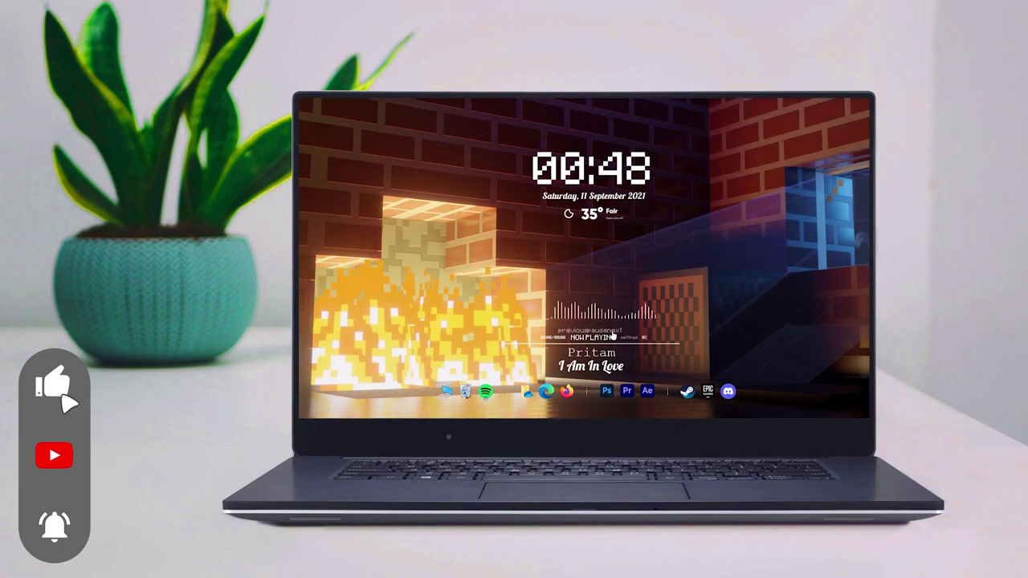
left_click(612, 334)
left_click(613, 332)
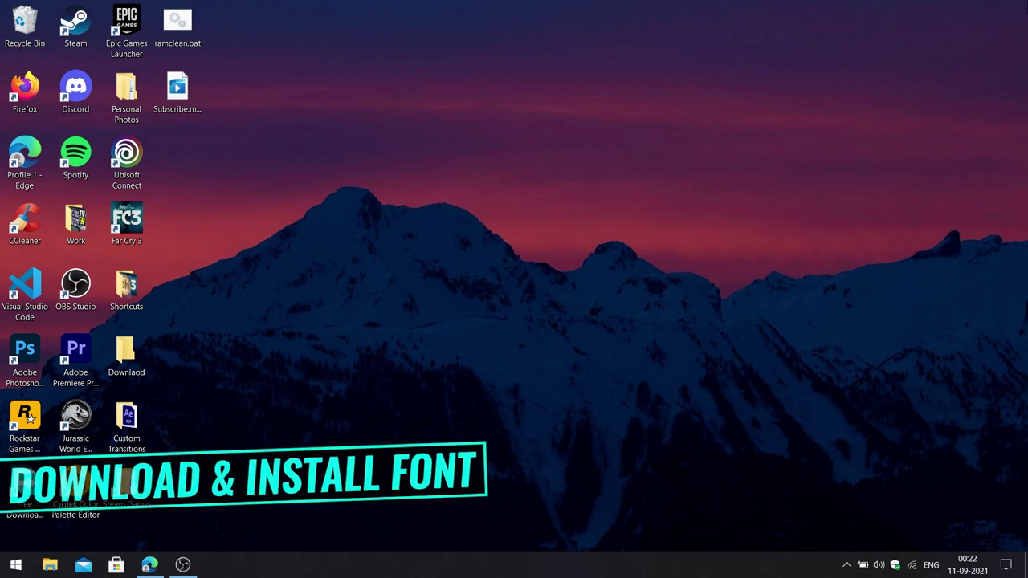
Step: Switch to Microsoft Edge and download the Lobster font family from its Google Fonts page
left_click(152, 565)
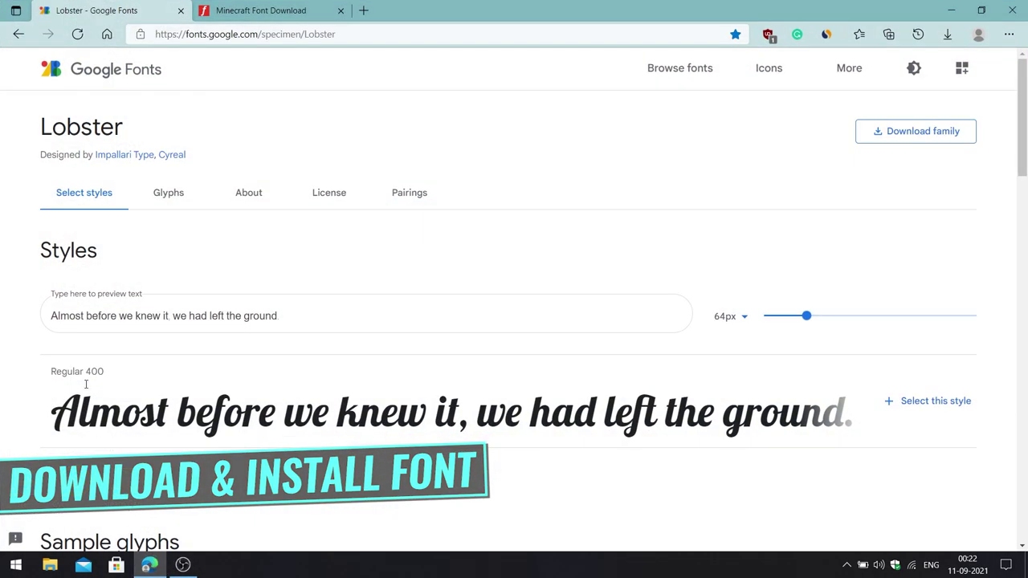
left_click_drag(41, 128, 124, 120)
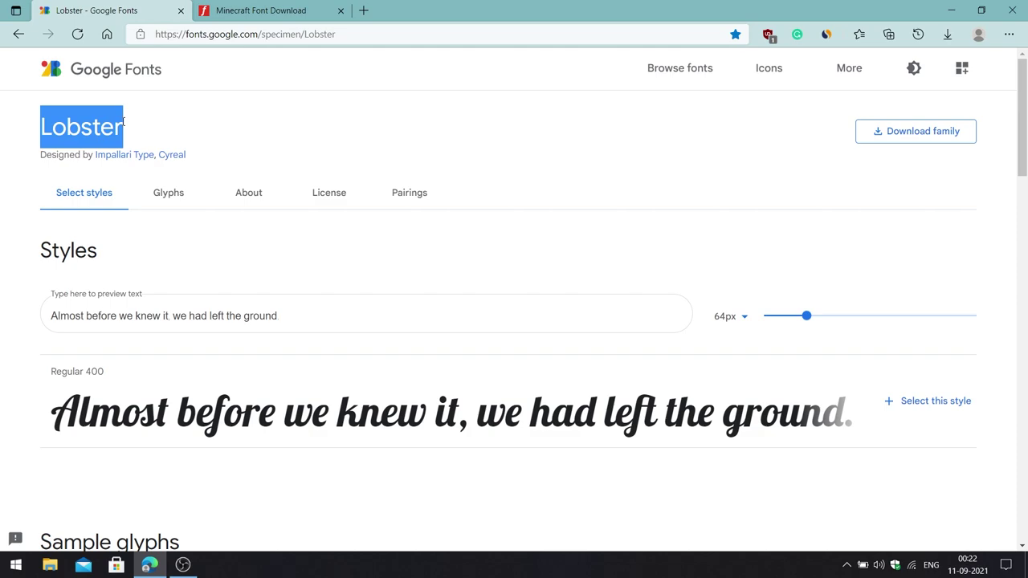
left_click(666, 130)
left_click(878, 131)
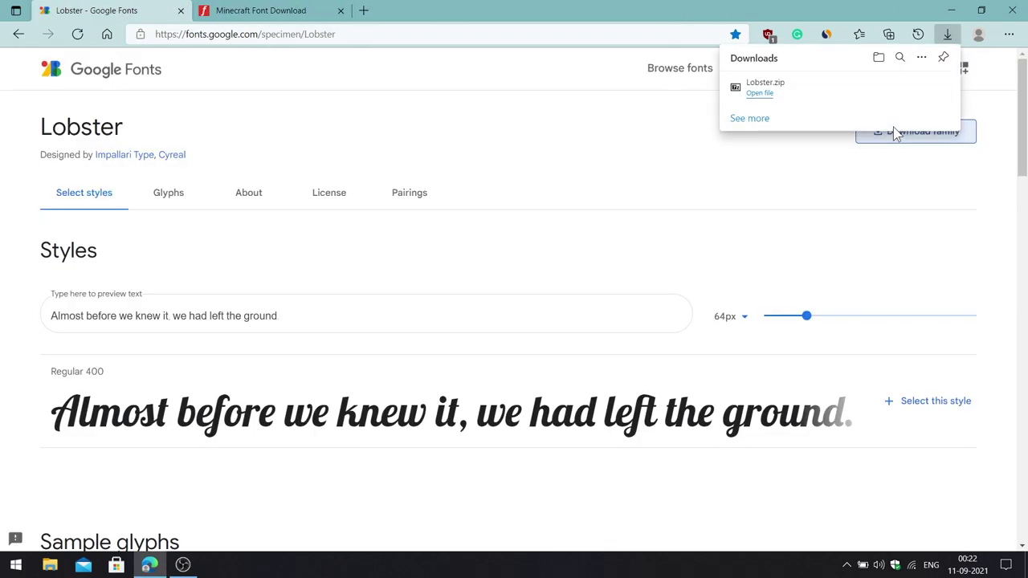
Step: Download the Minecraft font from the already open Font Meme page
left_click(283, 19)
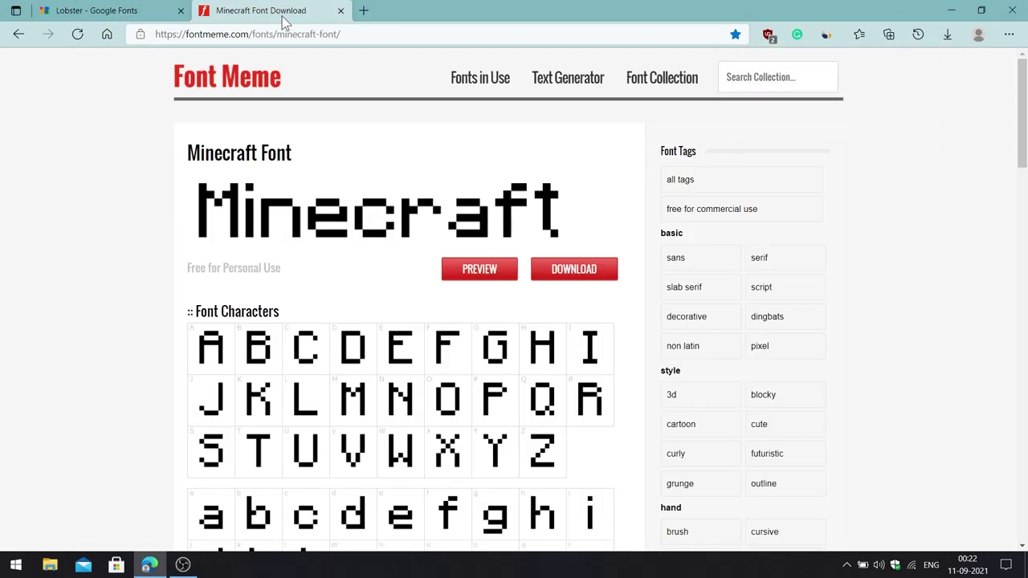
left_click_drag(292, 152, 187, 152)
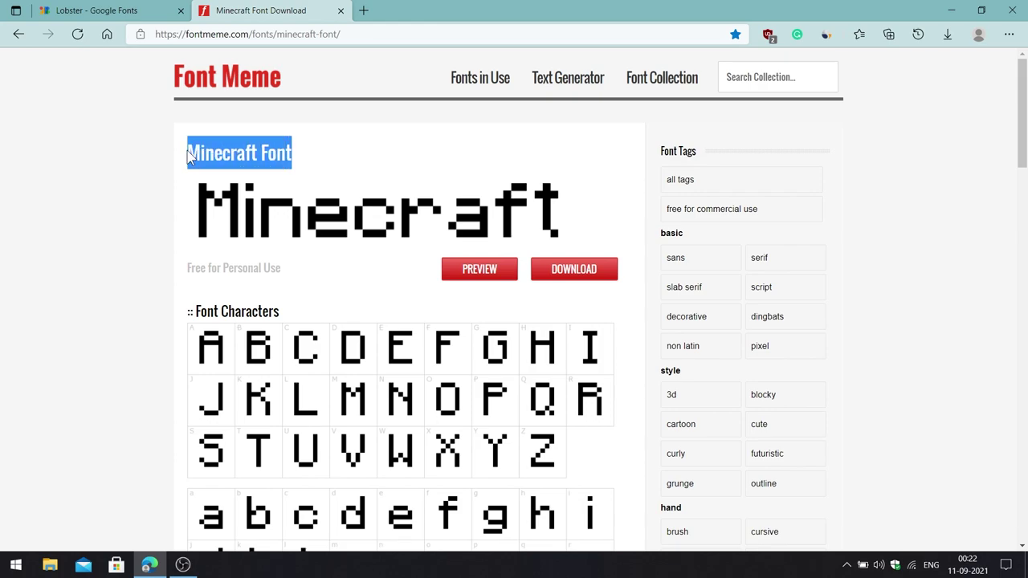
left_click(253, 168)
left_click(585, 274)
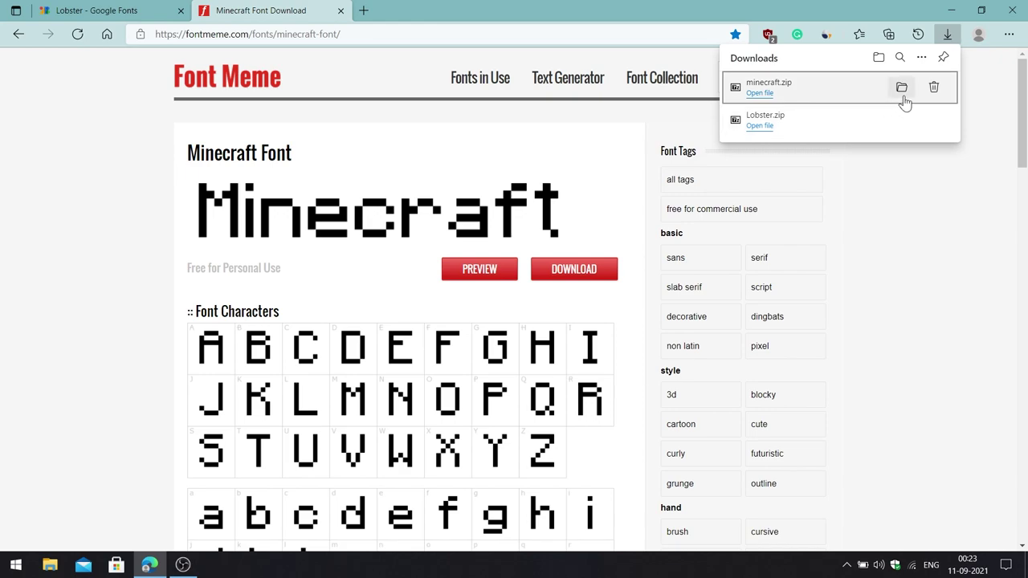
Step: Show minecraft.zip in its download folder, shrink and reposition the folder window, and close the browser
left_click(902, 88)
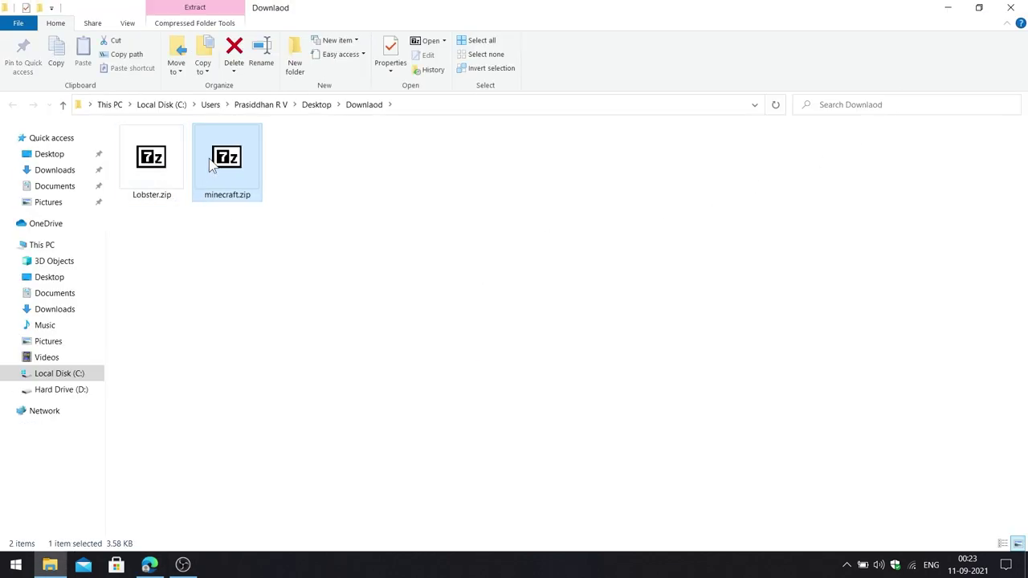
left_click_drag(396, 17, 262, 114)
left_click_drag(576, 248, 944, 248)
left_click_drag(704, 115, 694, 57)
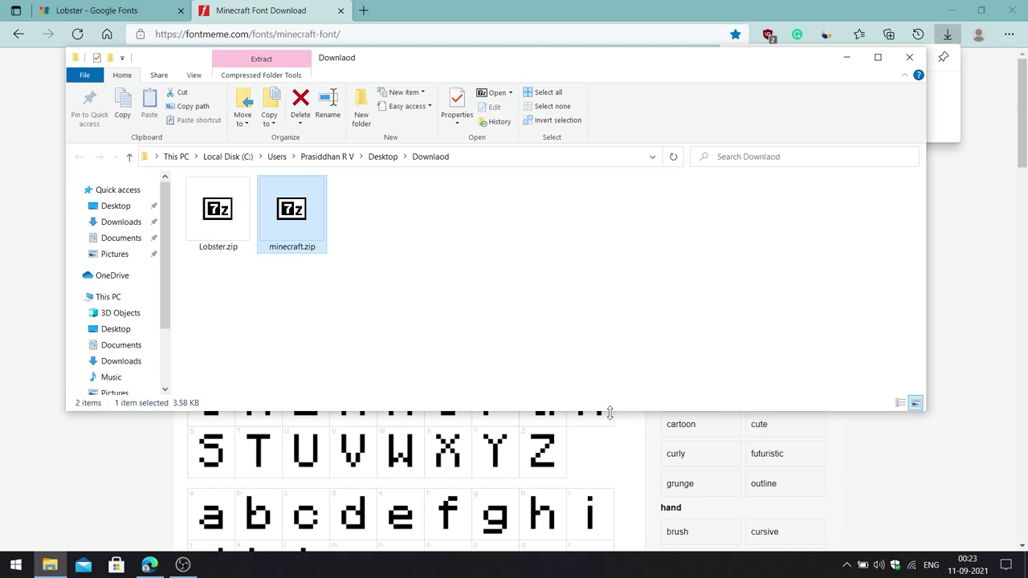
left_click_drag(609, 413, 599, 510)
left_click(1008, 11)
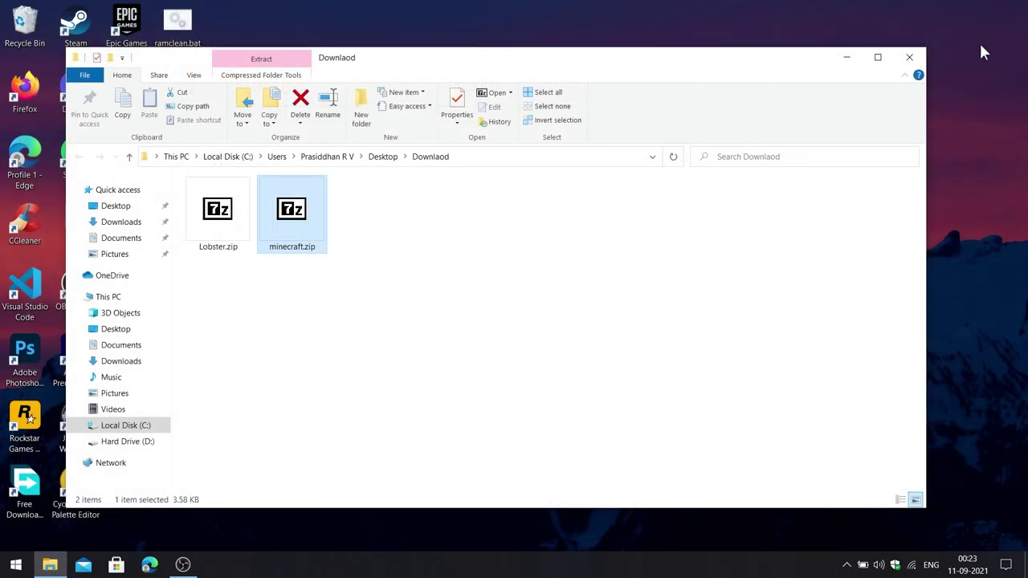
Step: Extract Lobster.zip and minecraft.zip into the current folder with 7-Zip
left_click_drag(350, 301, 184, 176)
right_click(214, 216)
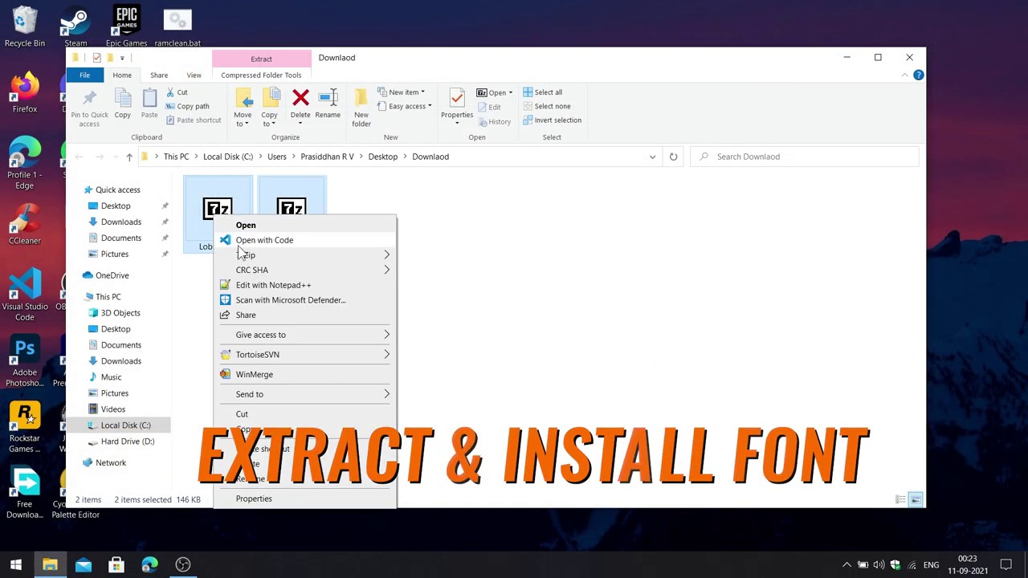
mouse_move(272, 257)
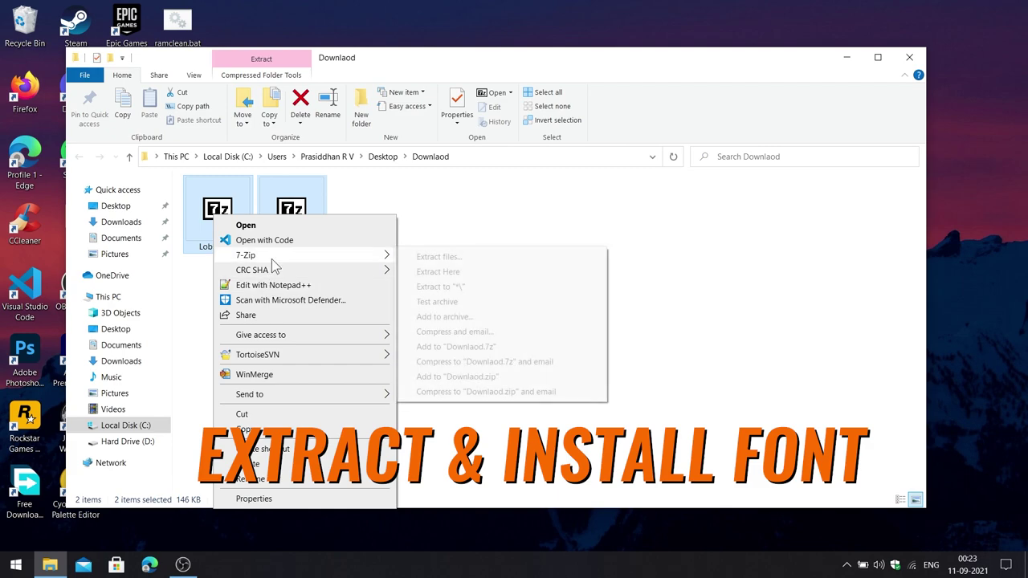
left_click(505, 274)
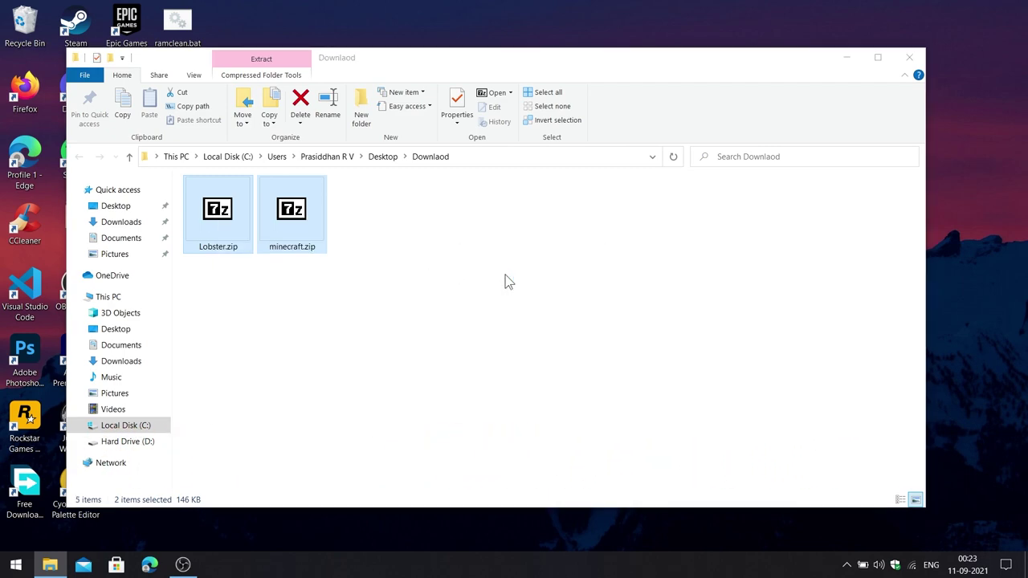
Step: Delete Lobster.zip, minecraft.zip and OFL.txt, keeping only the two font files in the folder
left_click(194, 210)
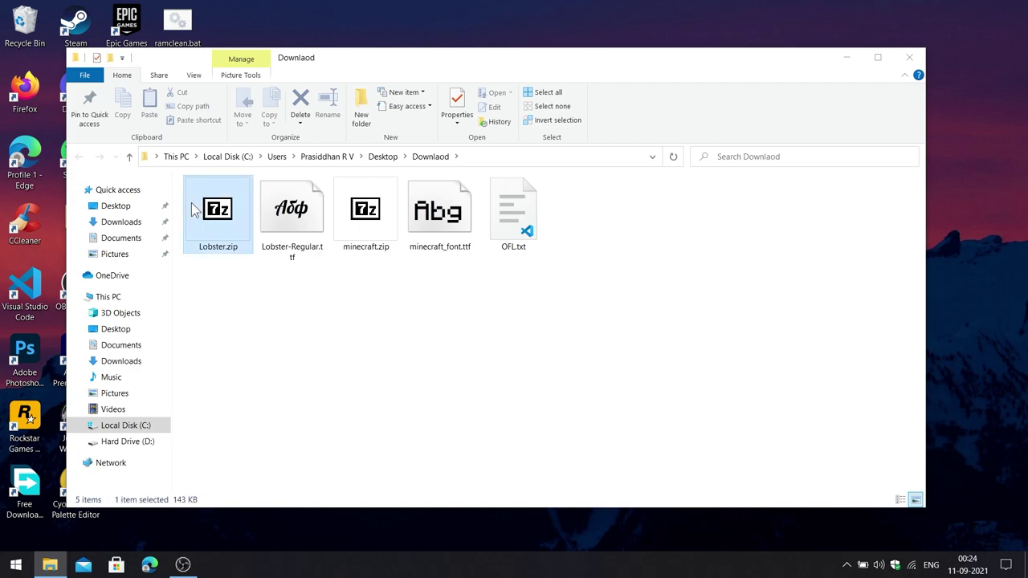
left_click(301, 106)
left_click(314, 183)
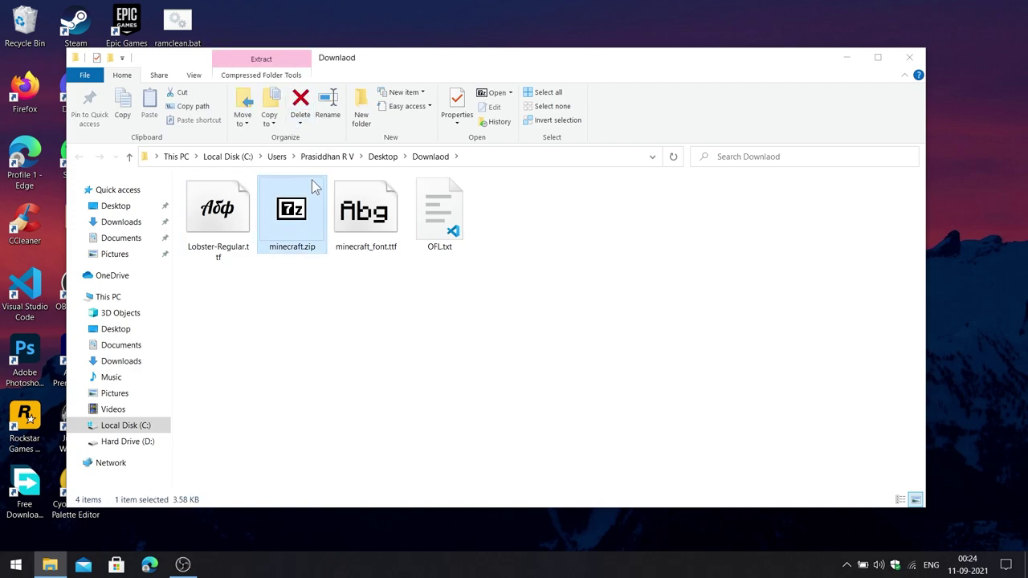
left_click(300, 105)
left_click(363, 210)
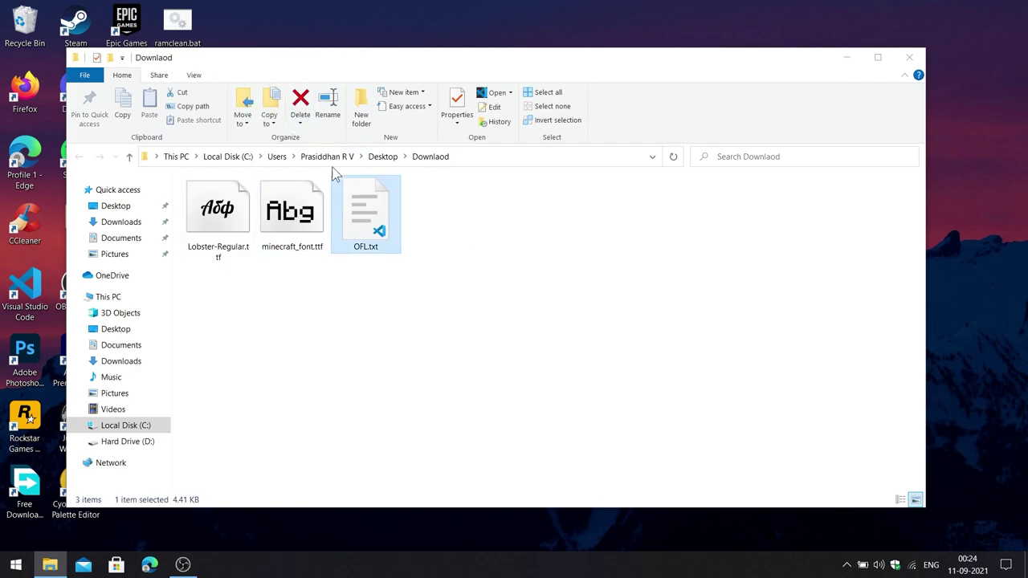
left_click(300, 106)
Step: Install Lobster-Regular.ttf and minecraft_font.ttf, replacing any installed copies, and delete both font files before closing the folder
left_click_drag(372, 299, 207, 186)
right_click(227, 203)
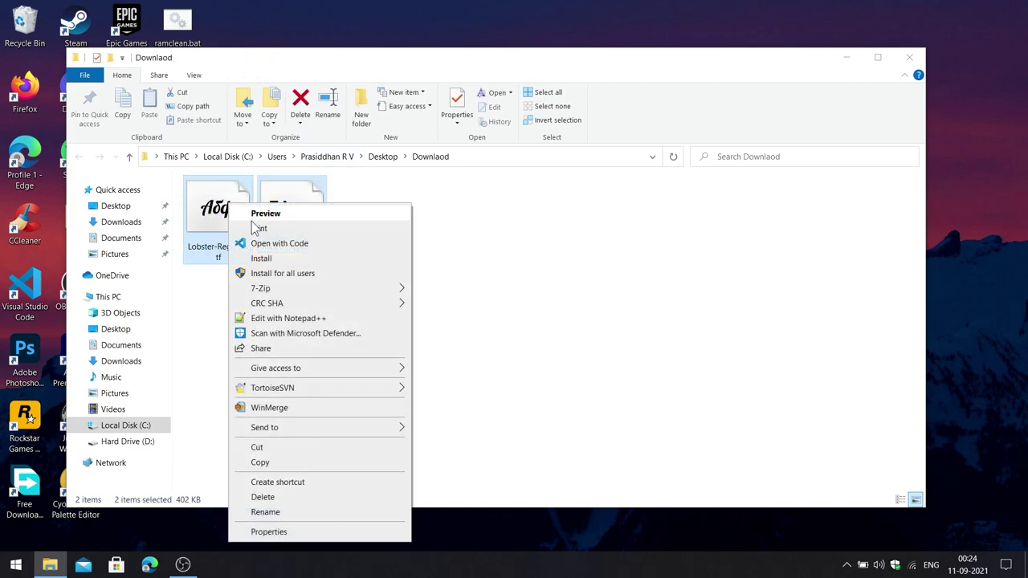
left_click(276, 259)
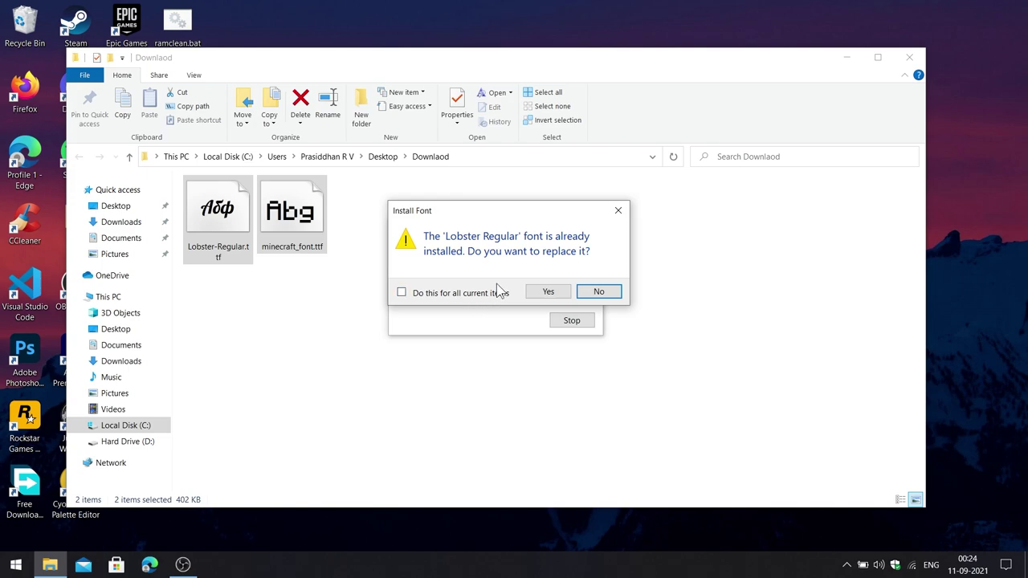
left_click(465, 293)
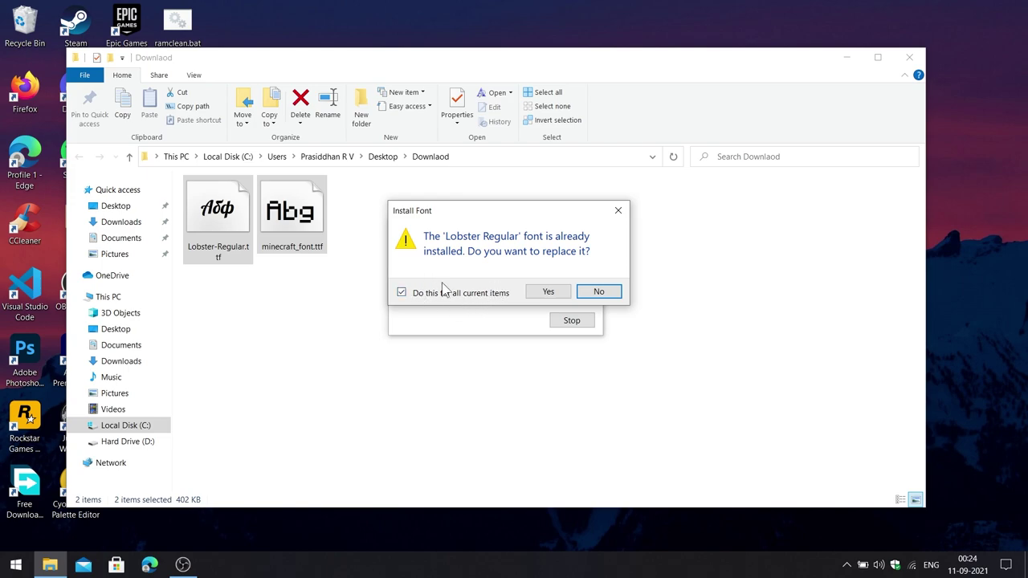
left_click(540, 293)
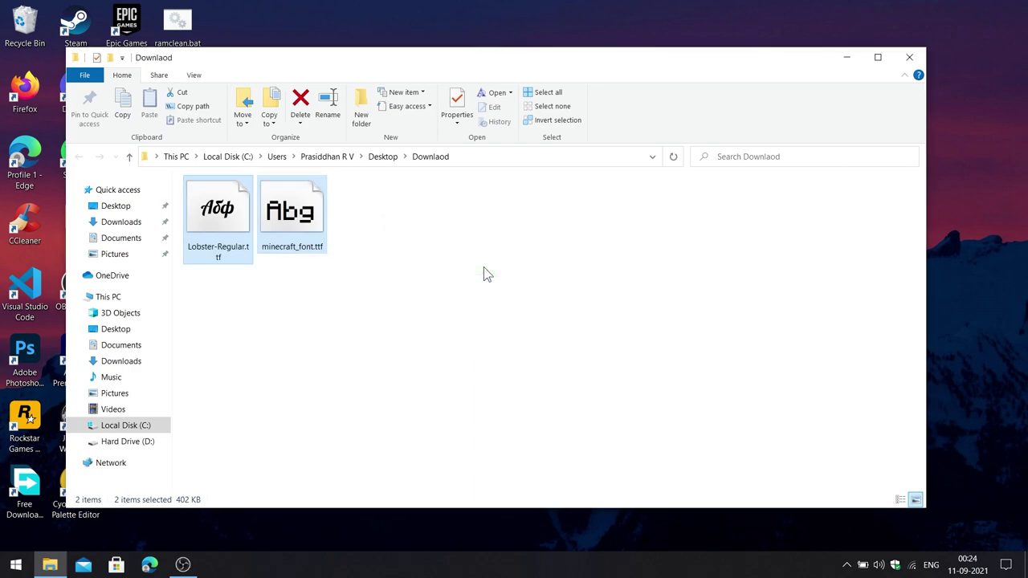
left_click(297, 102)
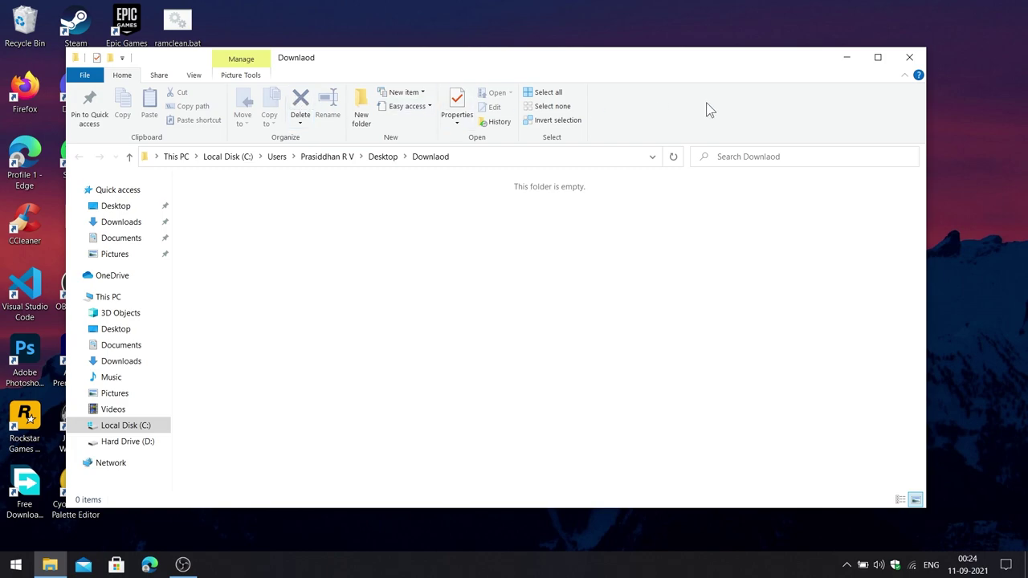
left_click(900, 61)
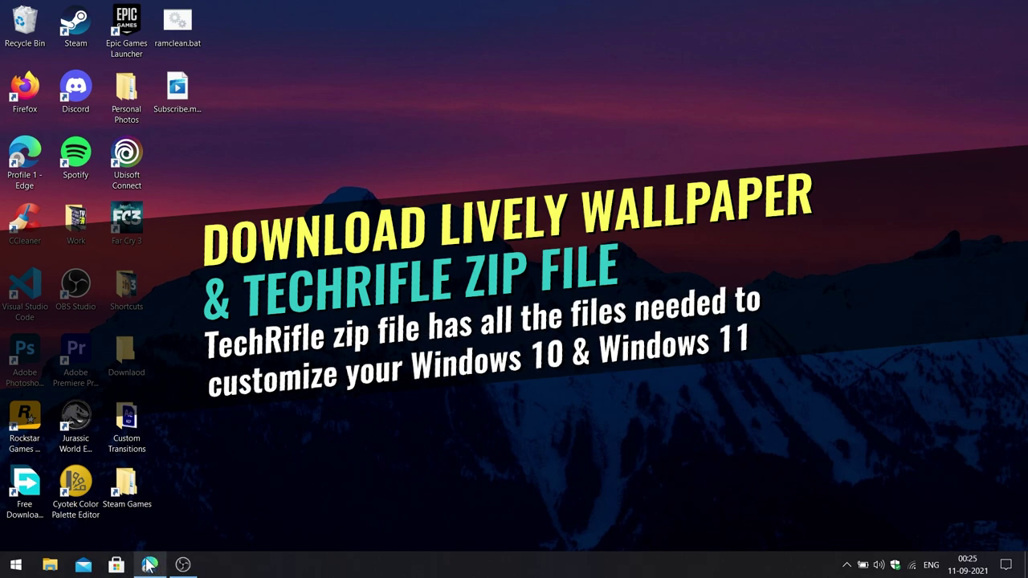
Step: Switch to Microsoft Edge and download the Lively Wallpaper v1.7.0.4 installer from the project's website
mouse_move(148, 564)
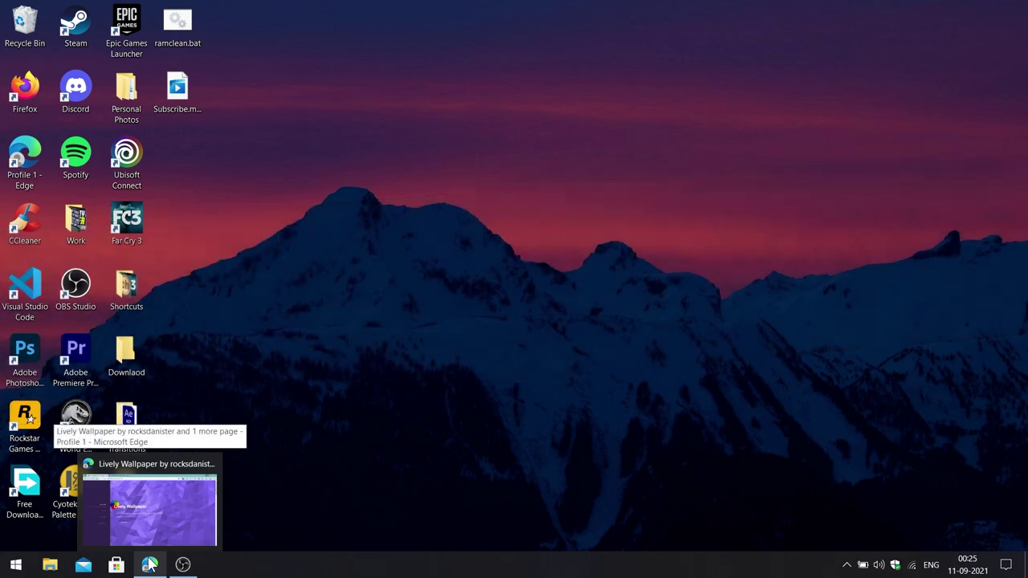
left_click(149, 564)
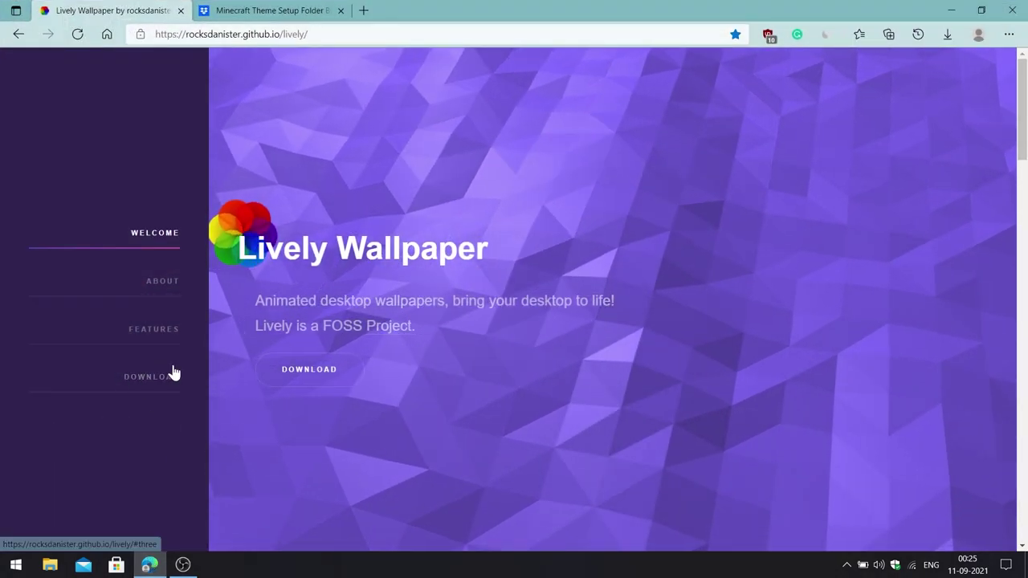
left_click(140, 384)
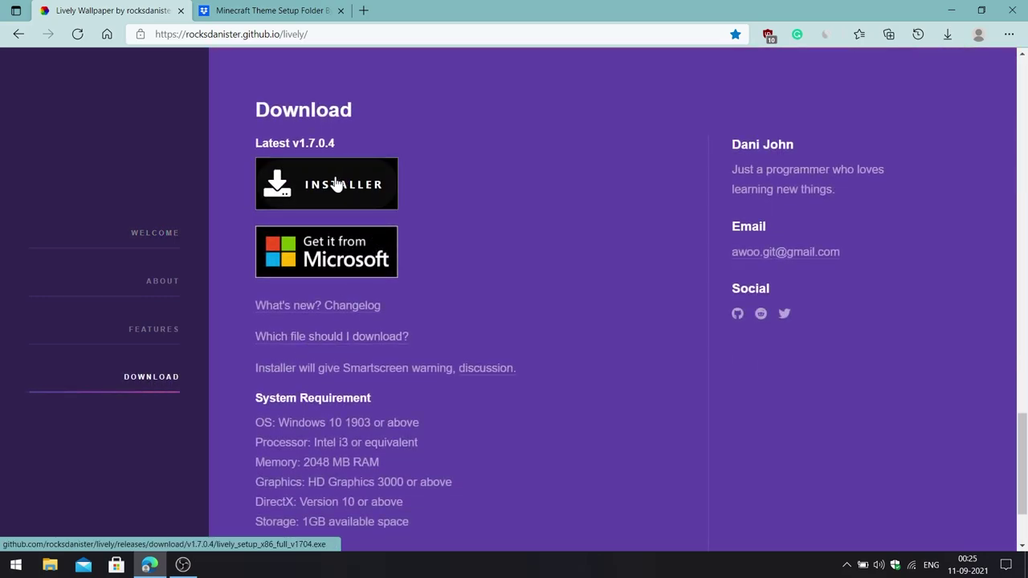
left_click(344, 191)
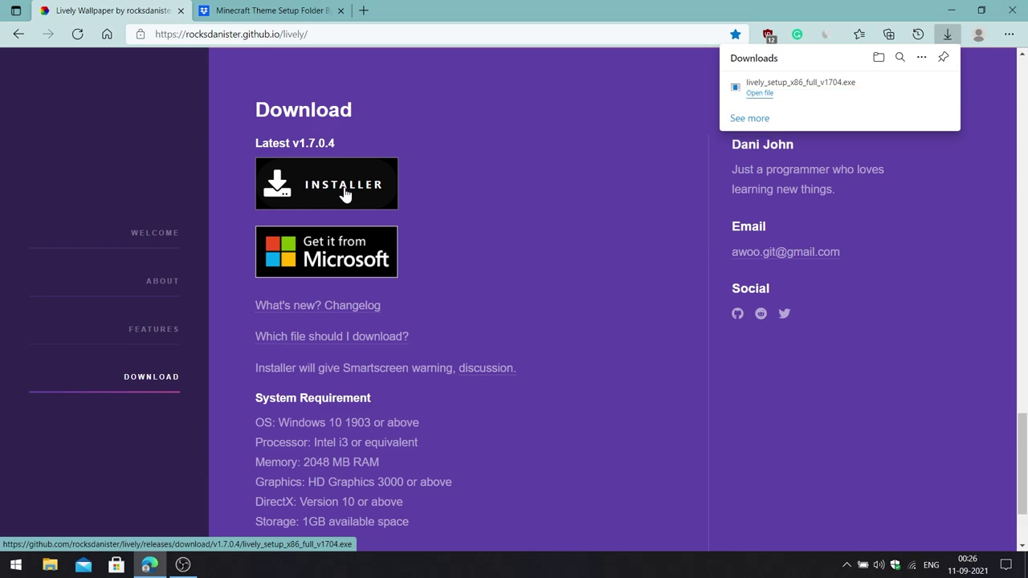
Step: Download "Minecraft Theme Setup Folder By TechRifle.zip" from its Dropbox page as a direct download
left_click(269, 10)
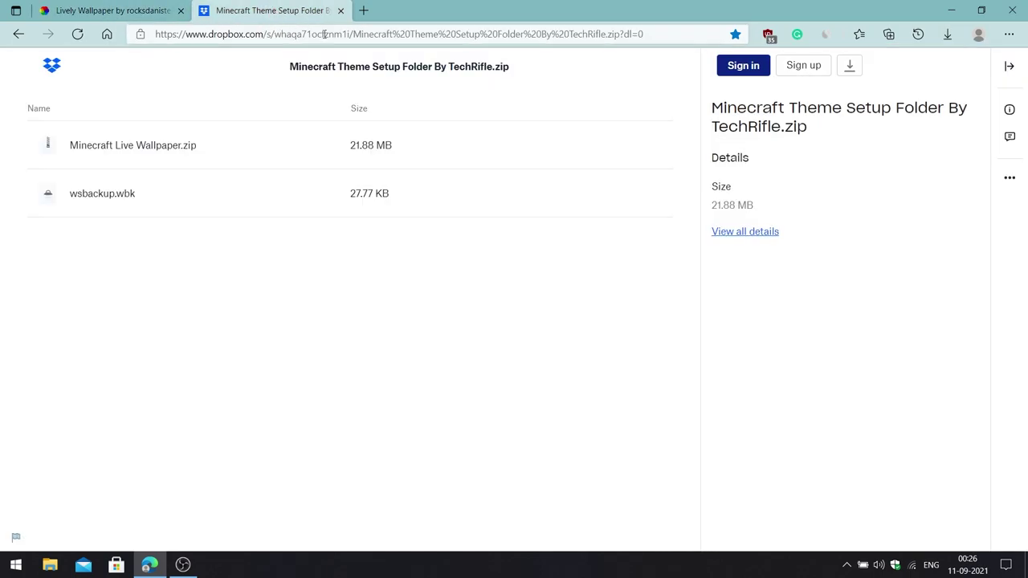
left_click_drag(292, 65, 527, 71)
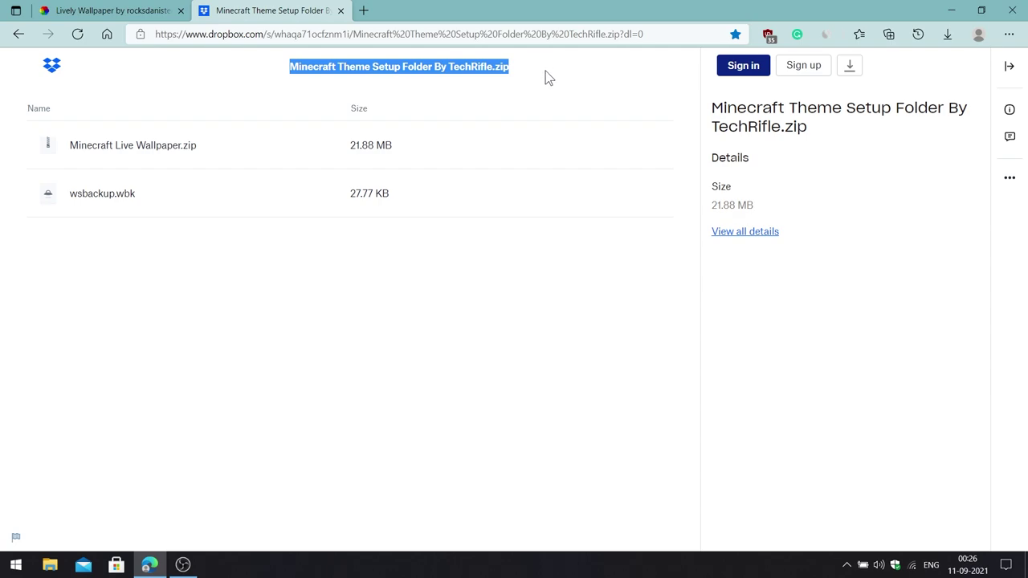
left_click(849, 69)
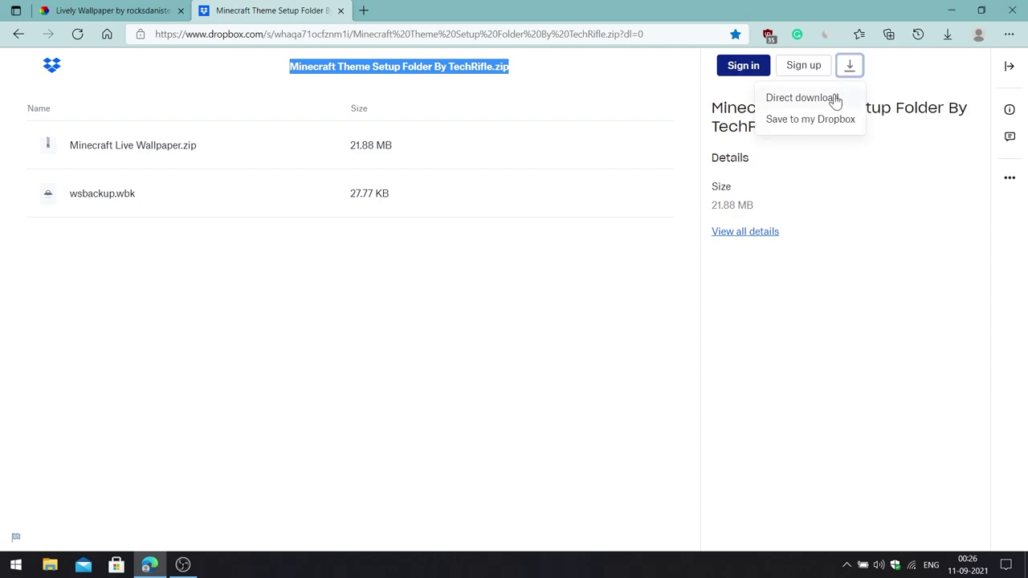
left_click(834, 100)
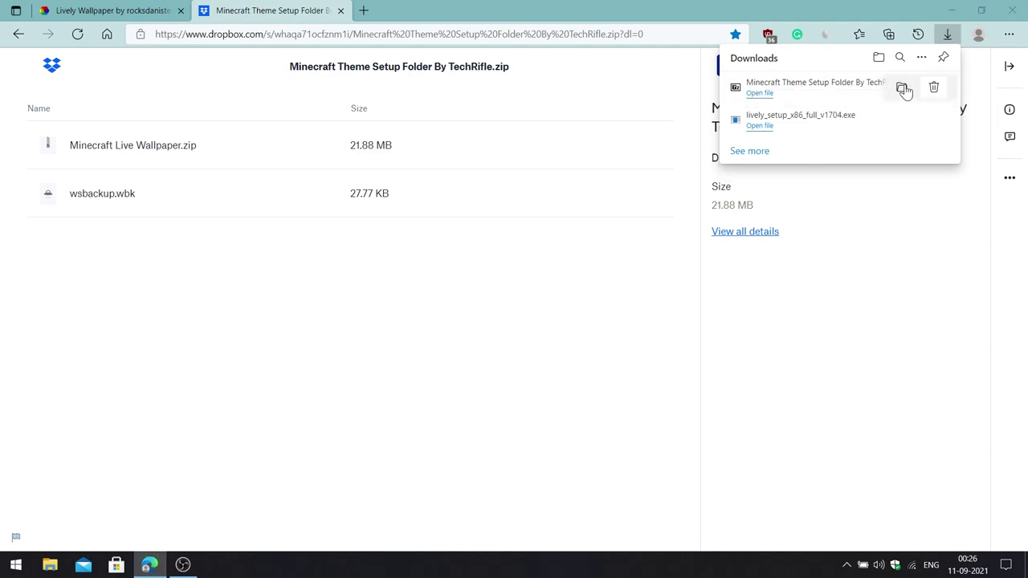
Step: Show the downloaded Minecraft theme zip in its folder and close the browser
left_click(903, 89)
left_click(1013, 13)
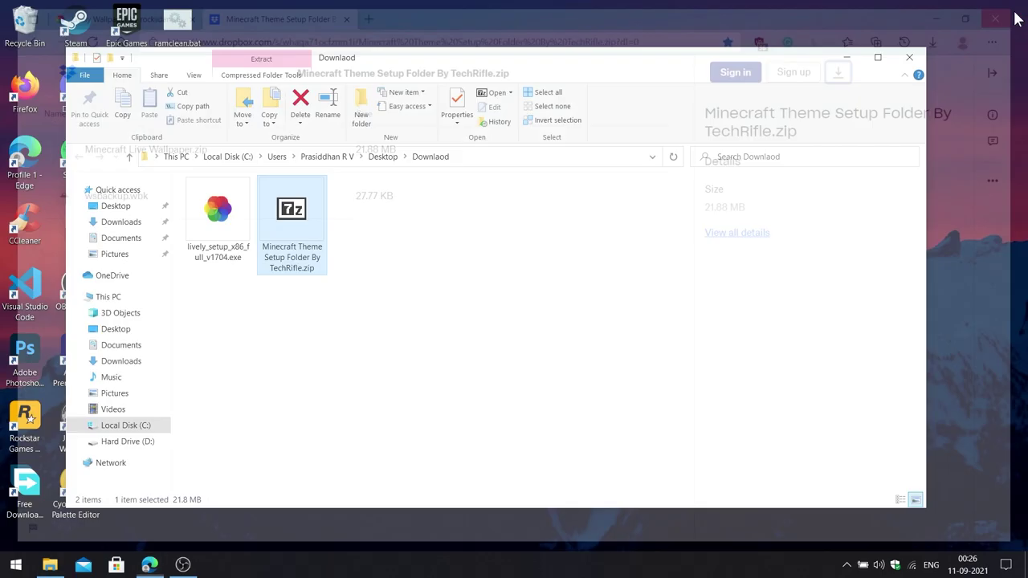
left_click(821, 175)
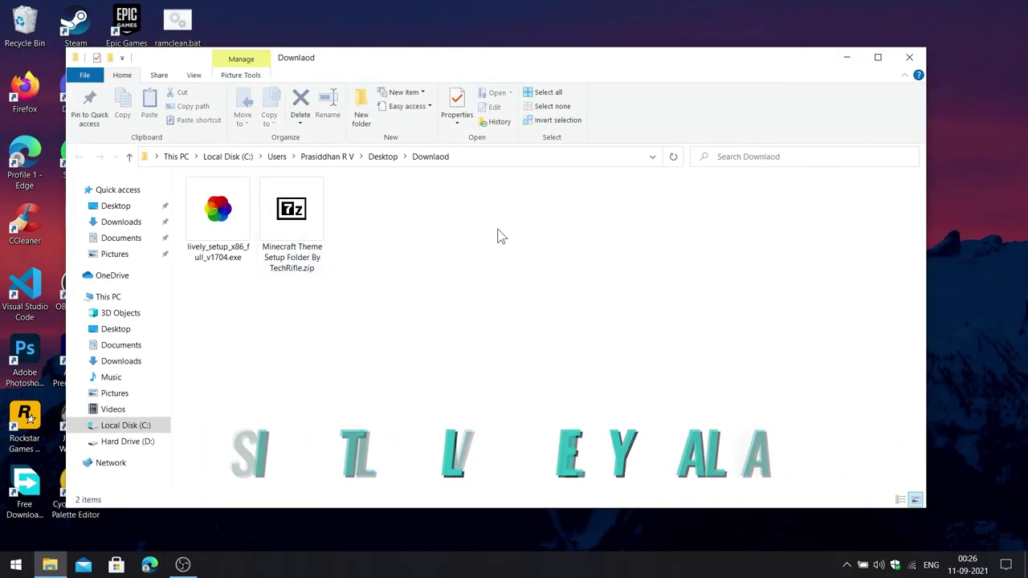
Step: Launch lively_setup_x86_full_v1704.exe, choose installation for the current user only, and accept English as the setup language
left_click(224, 211)
double_click(224, 212)
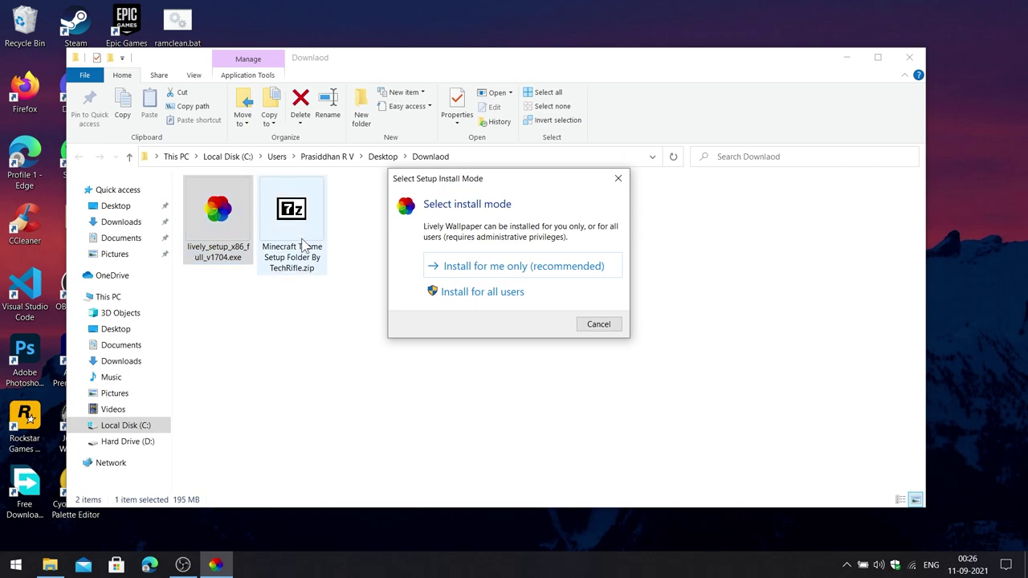
left_click(488, 270)
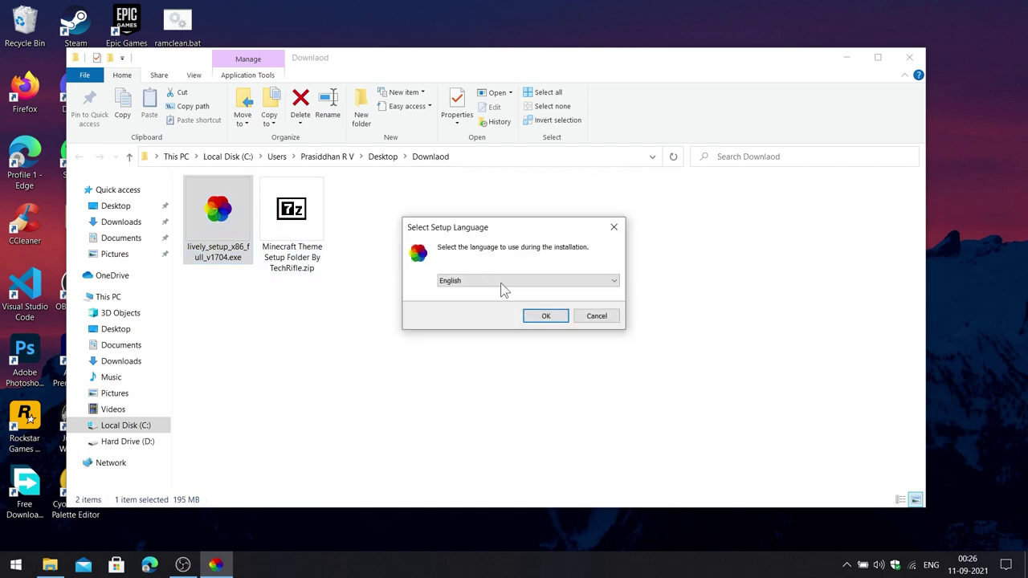
left_click(546, 315)
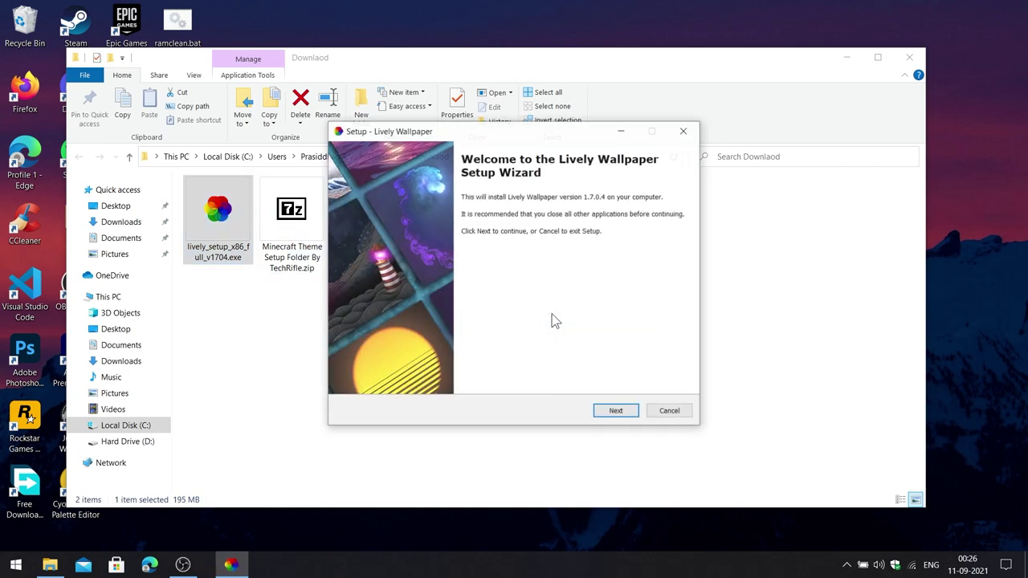
Step: Install Lively Wallpaper in the default folder, accepting the licence and keeping the desktop shortcut, start with Windows and launch options
left_click(612, 413)
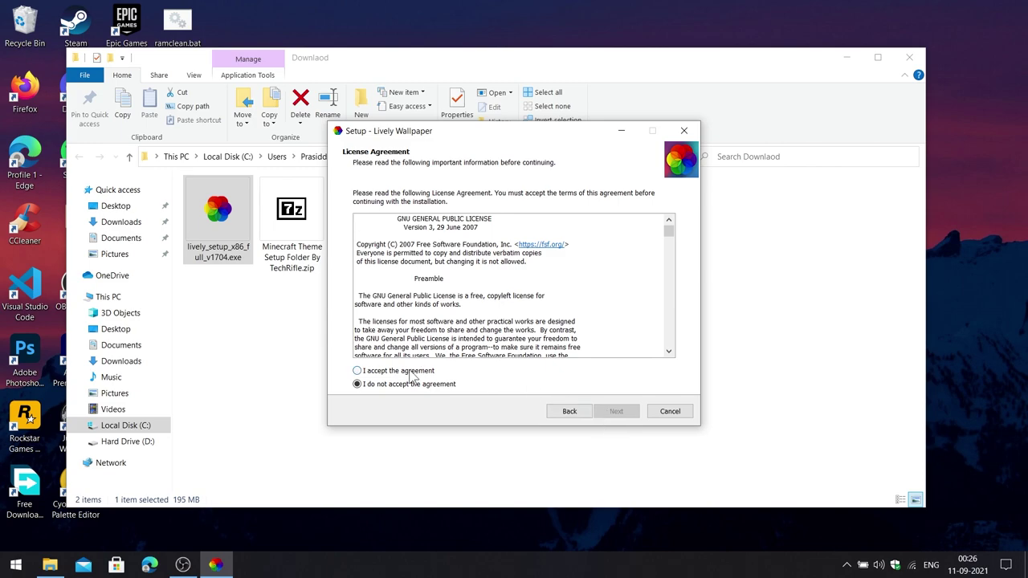
left_click(413, 371)
left_click(613, 412)
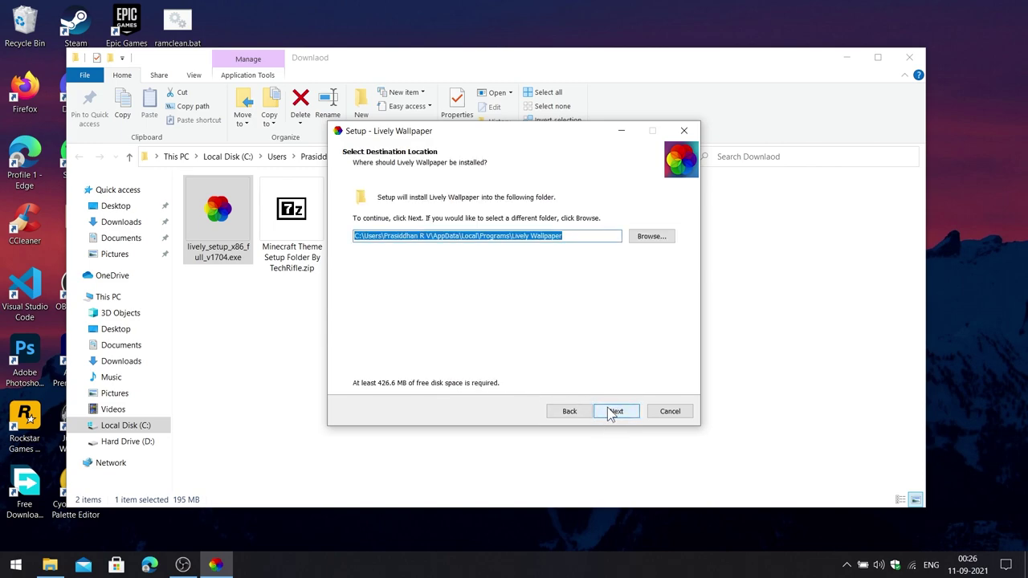
left_click(611, 412)
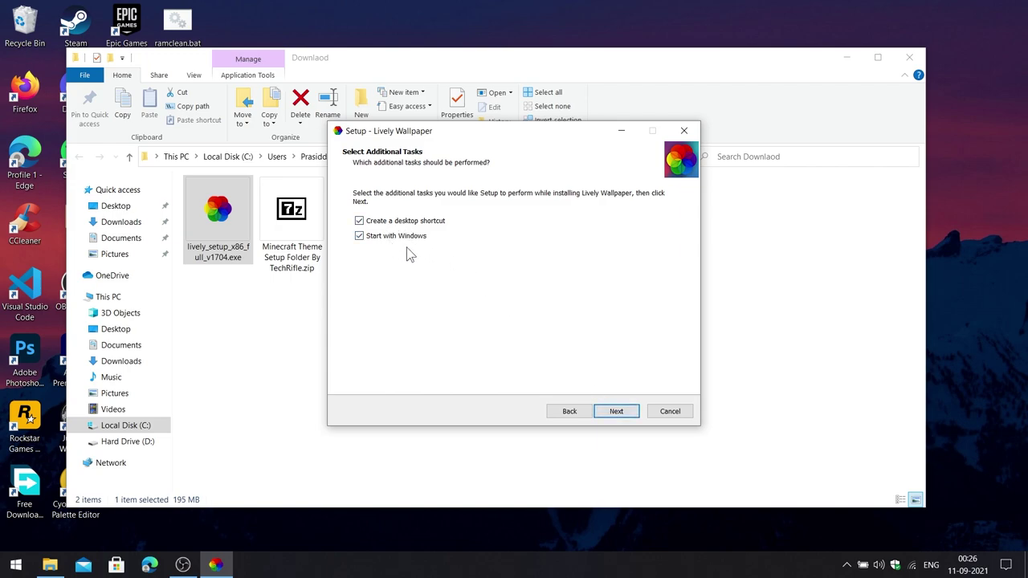
left_click(612, 412)
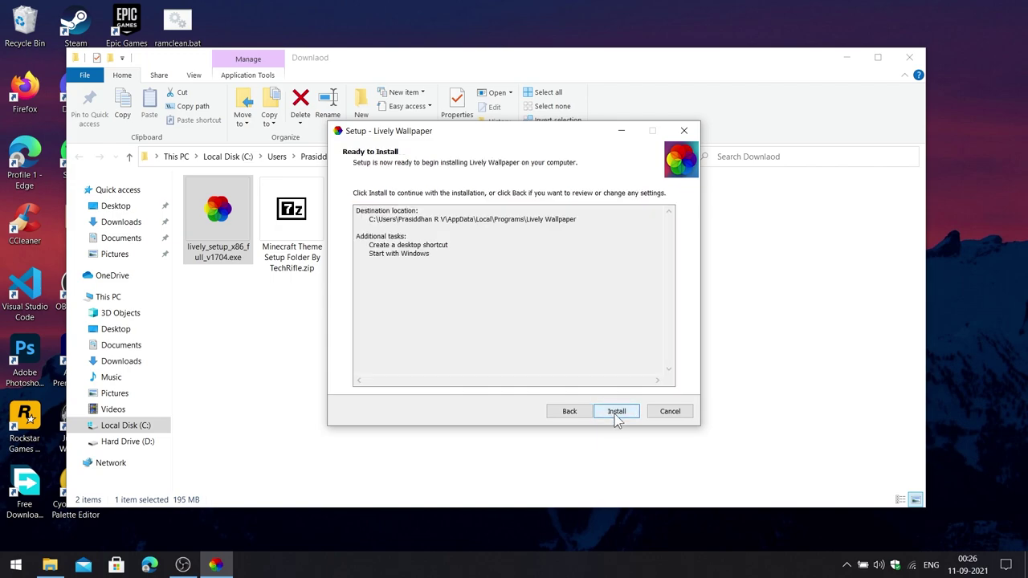
left_click(615, 413)
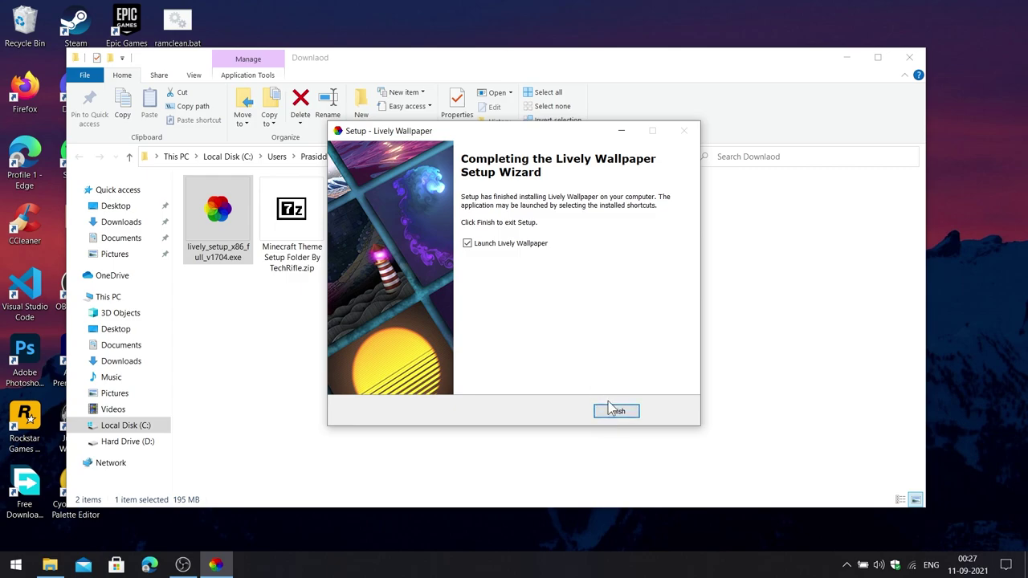
left_click(611, 410)
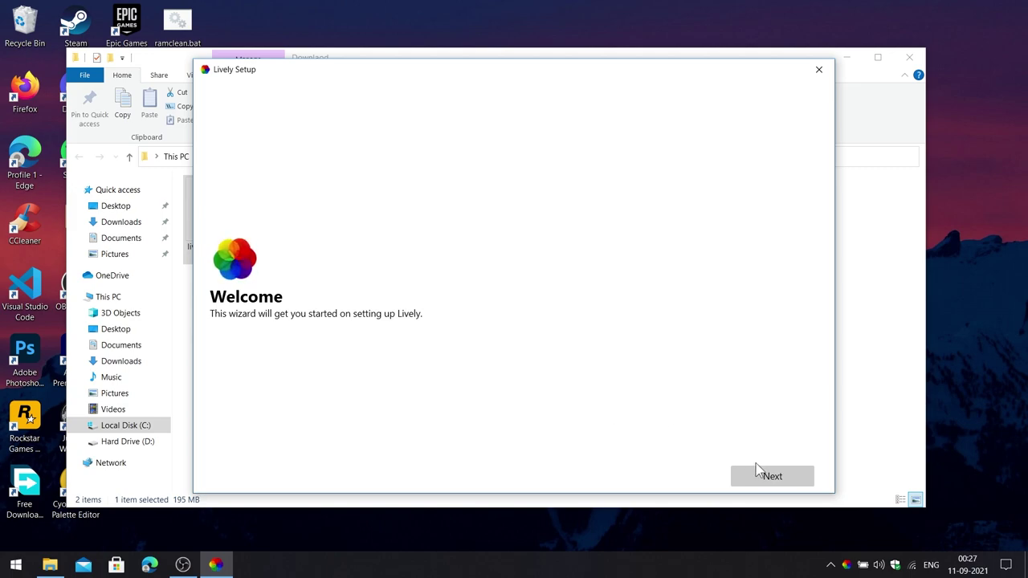
Step: Complete the Lively Setup wizard with the Normal user interface, open the Lively Wallpaper library and minimize it
left_click(760, 473)
left_click(765, 477)
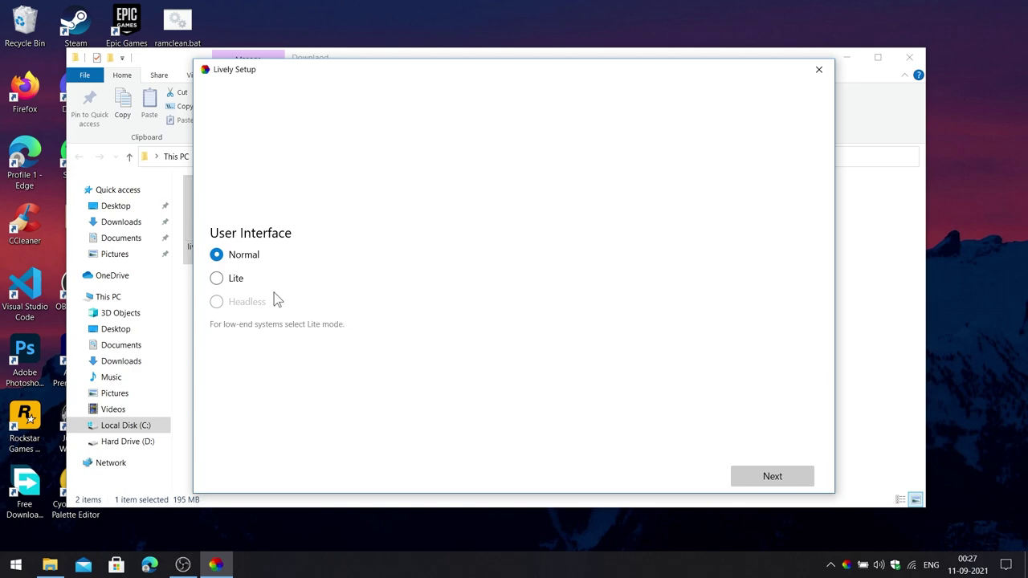
left_click(754, 477)
left_click(761, 480)
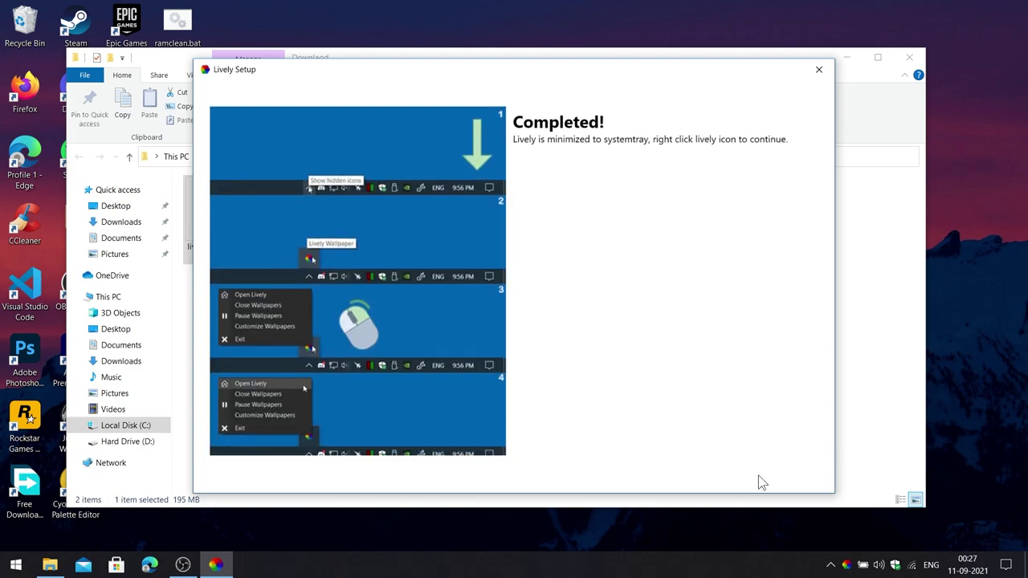
left_click(847, 566)
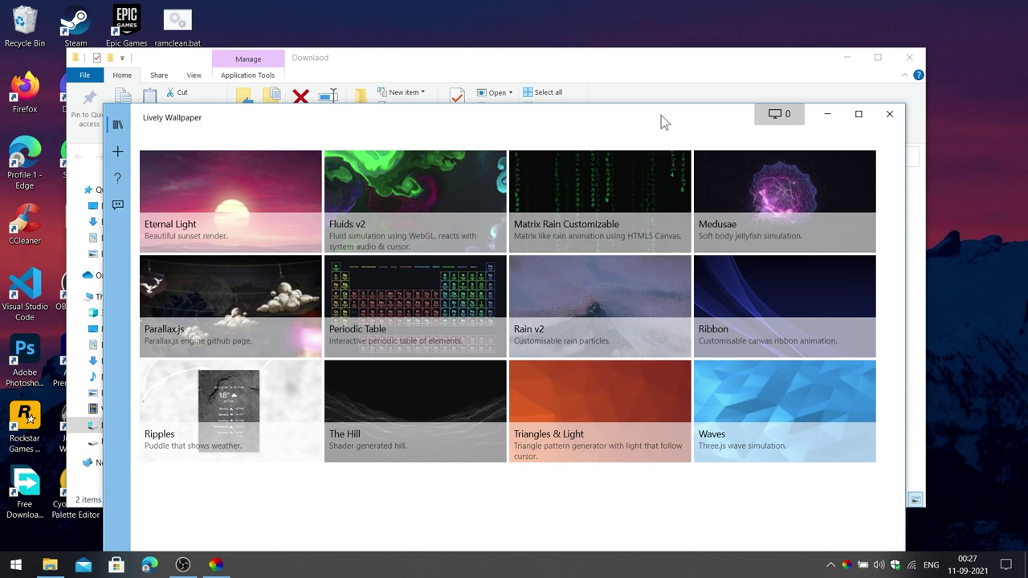
left_click_drag(664, 121, 658, 56)
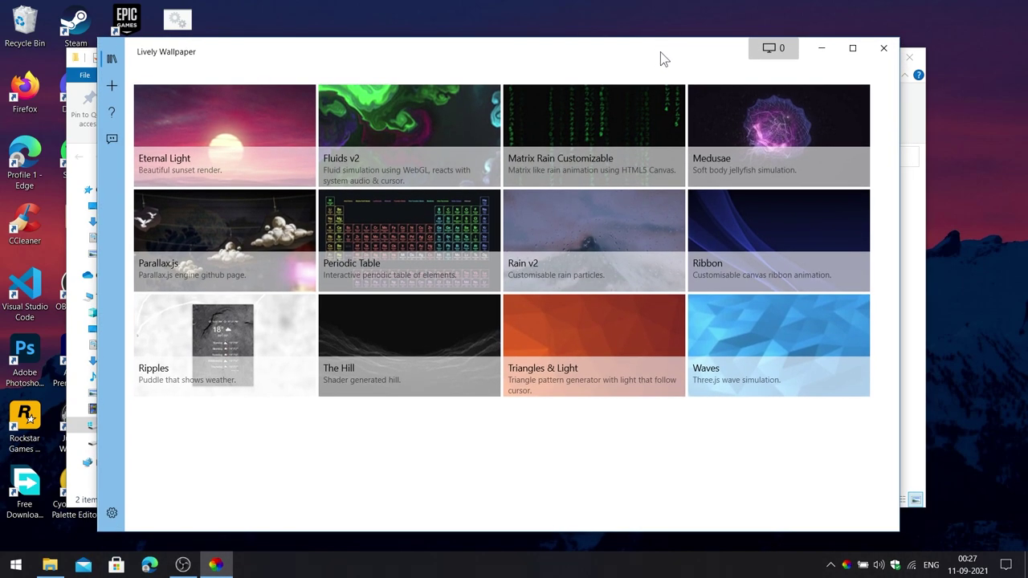
left_click(819, 50)
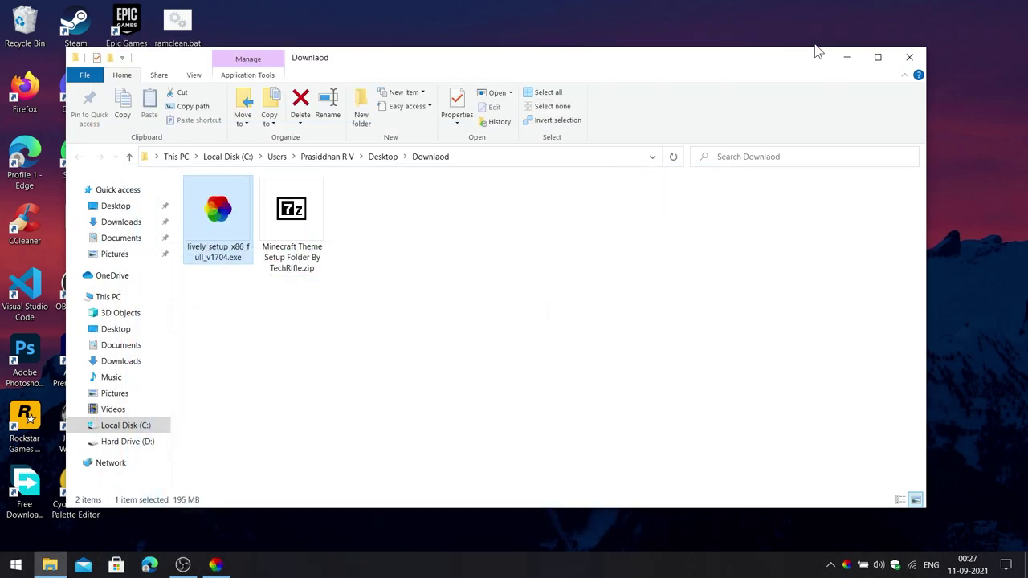
Step: Extract "Minecraft Theme Setup Folder By TechRifle.zip" with 7-Zip into a folder of the same name and open that folder
left_click(472, 301)
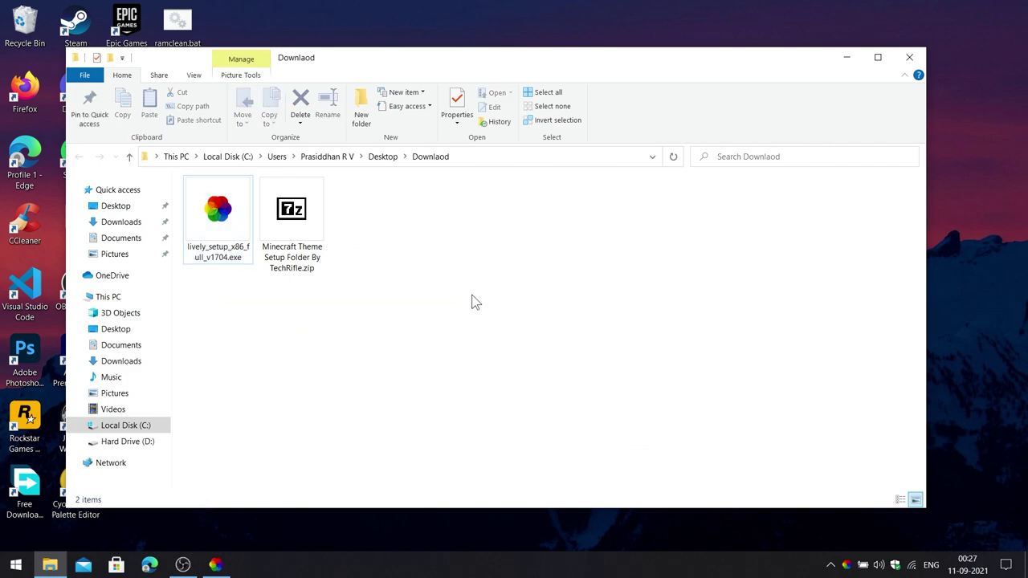
double_click(301, 220)
right_click(291, 227)
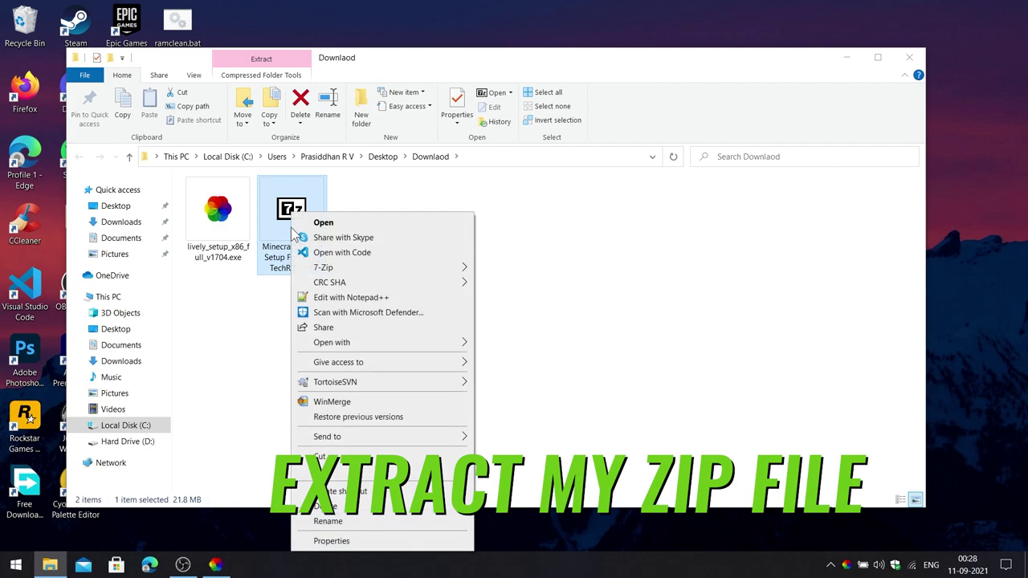
mouse_move(321, 267)
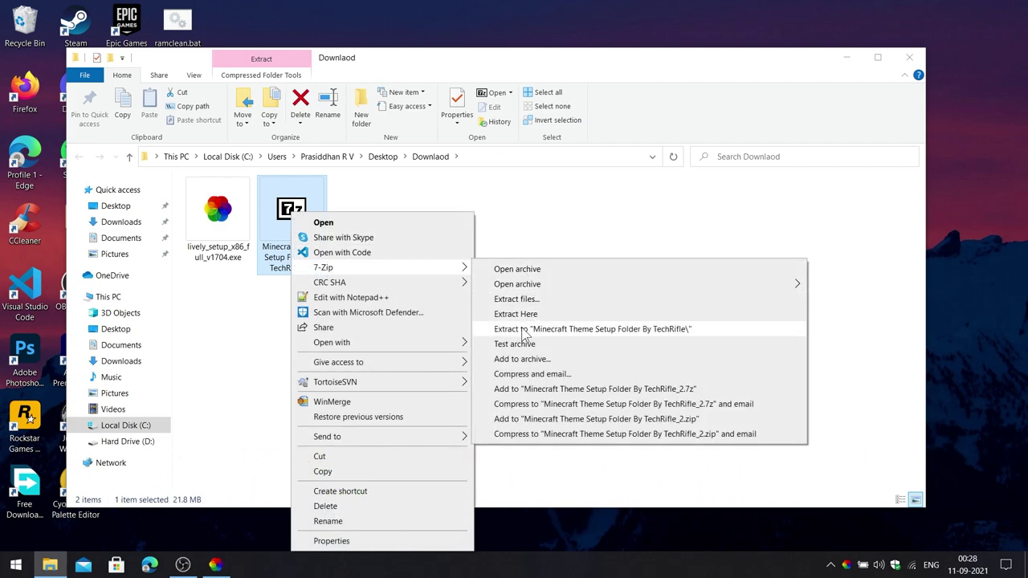
left_click(604, 331)
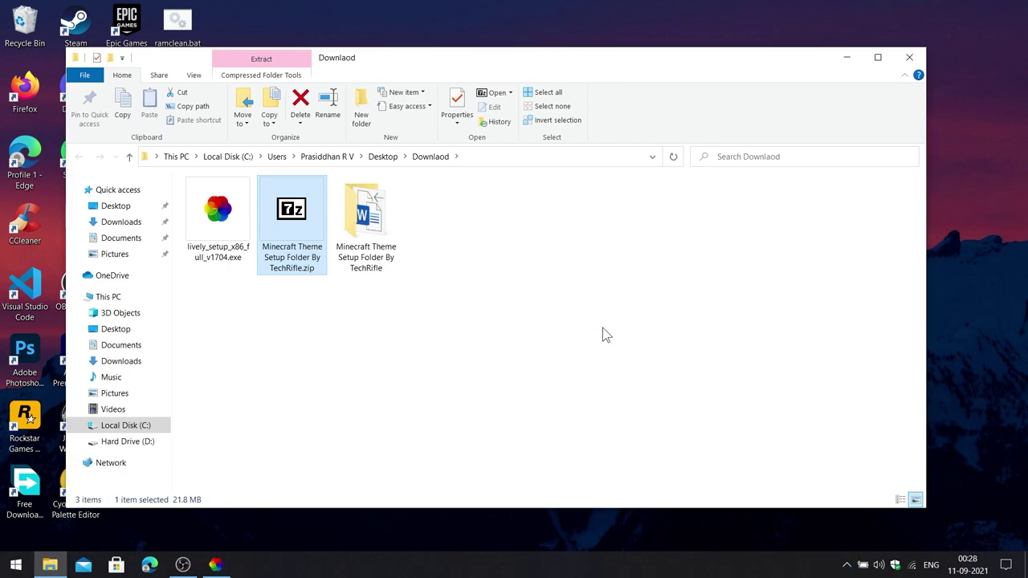
left_click(606, 334)
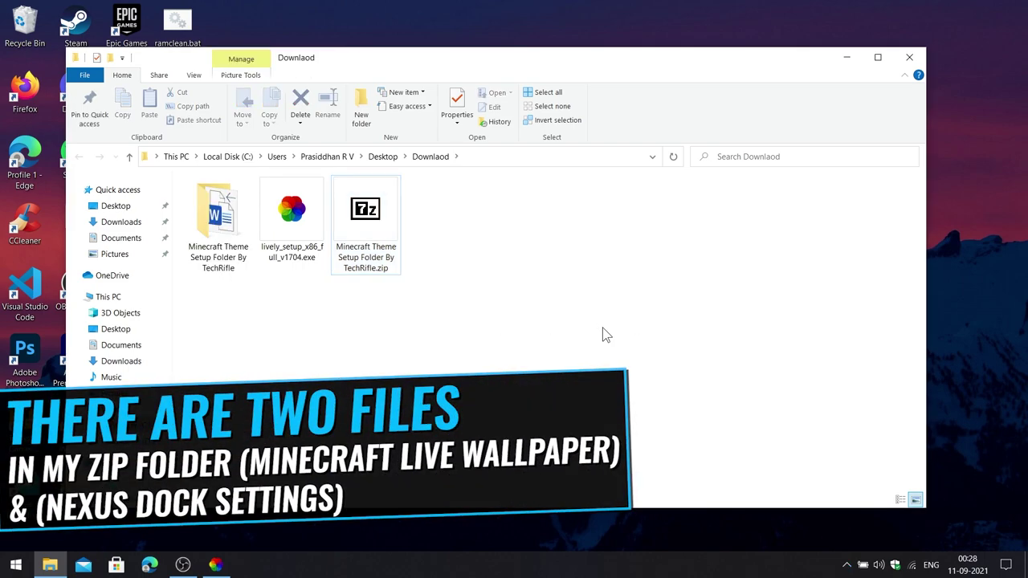
double_click(219, 223)
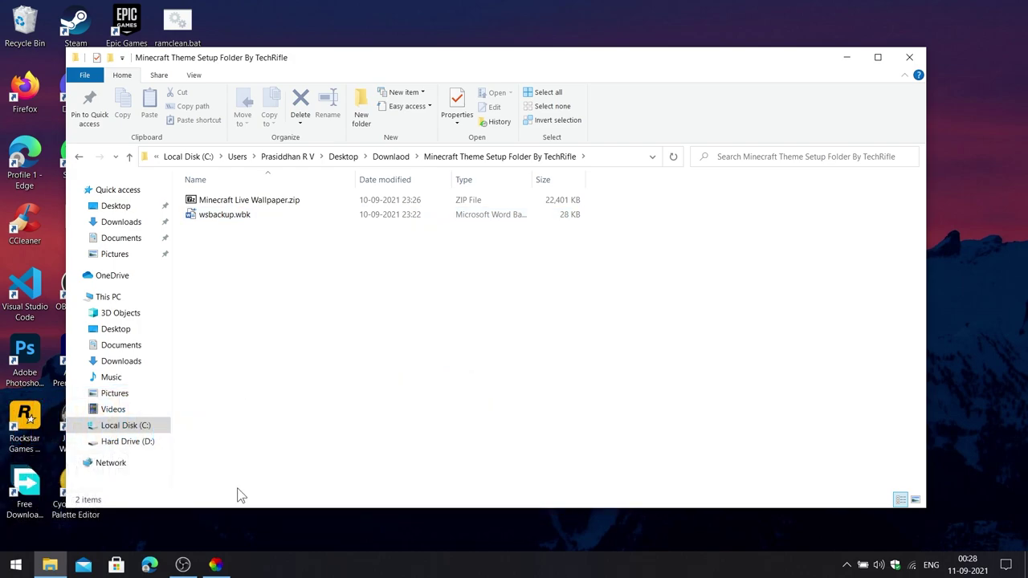
Step: Switch to Lively Wallpaper and add "Minecraft Live Wallpaper.zip" from the extracted Minecraft theme folder to the library
left_click(218, 565)
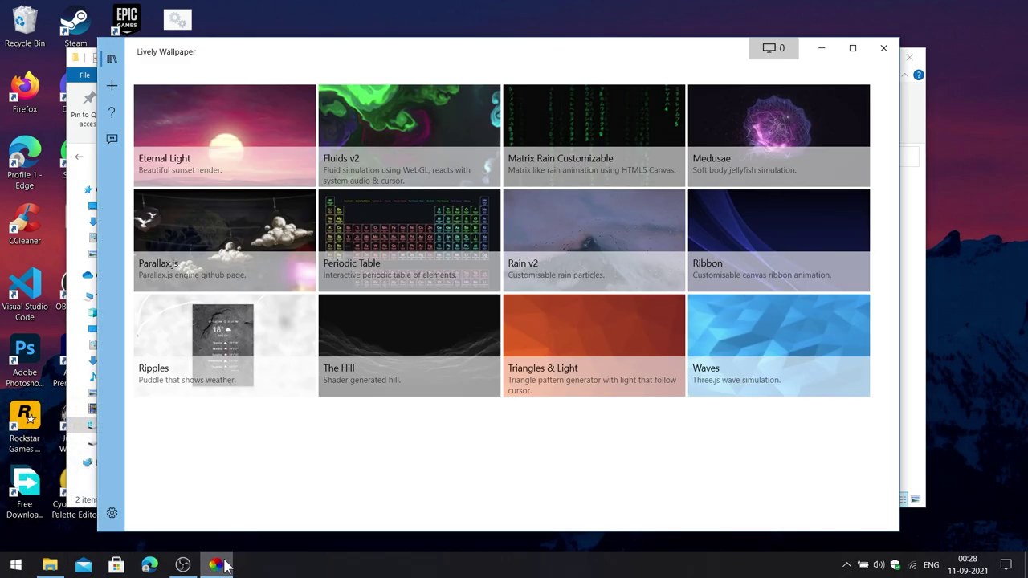
left_click(111, 86)
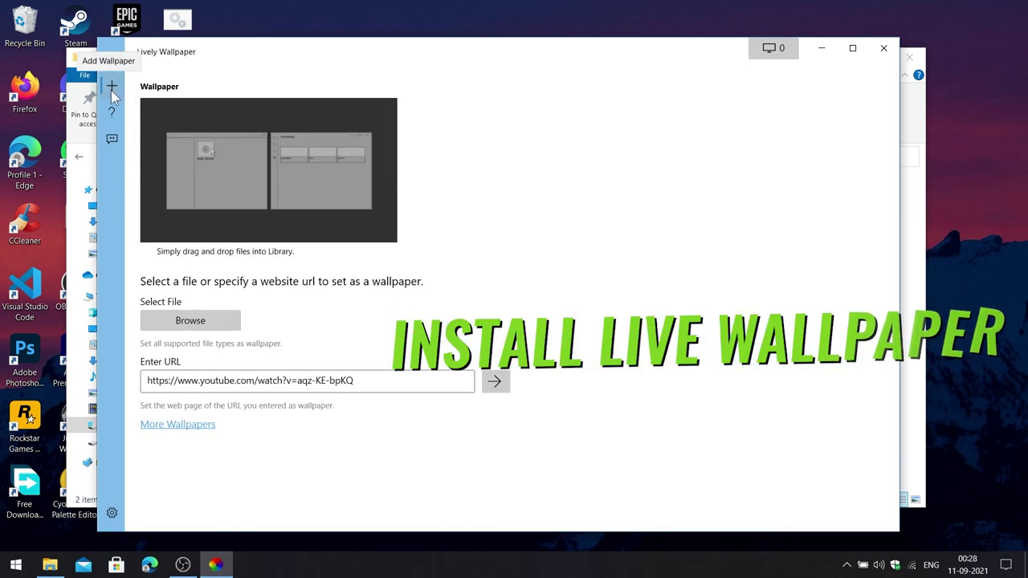
left_click(182, 325)
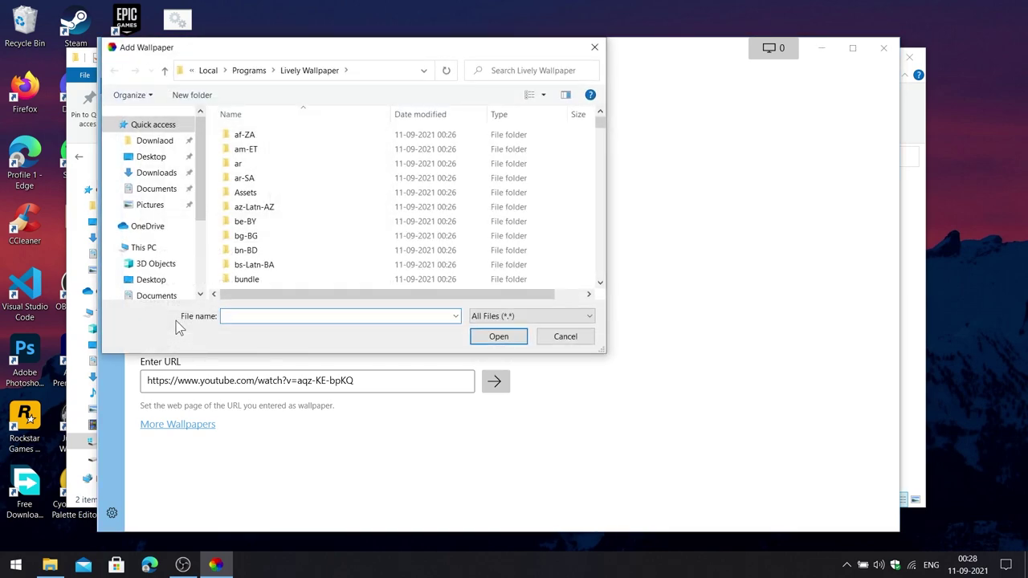
left_click(154, 143)
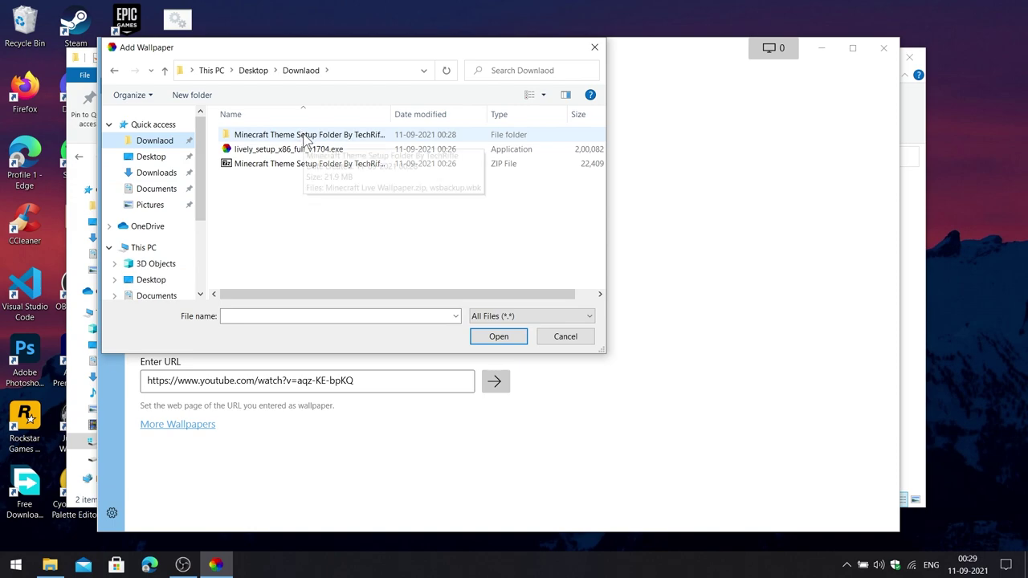
double_click(304, 136)
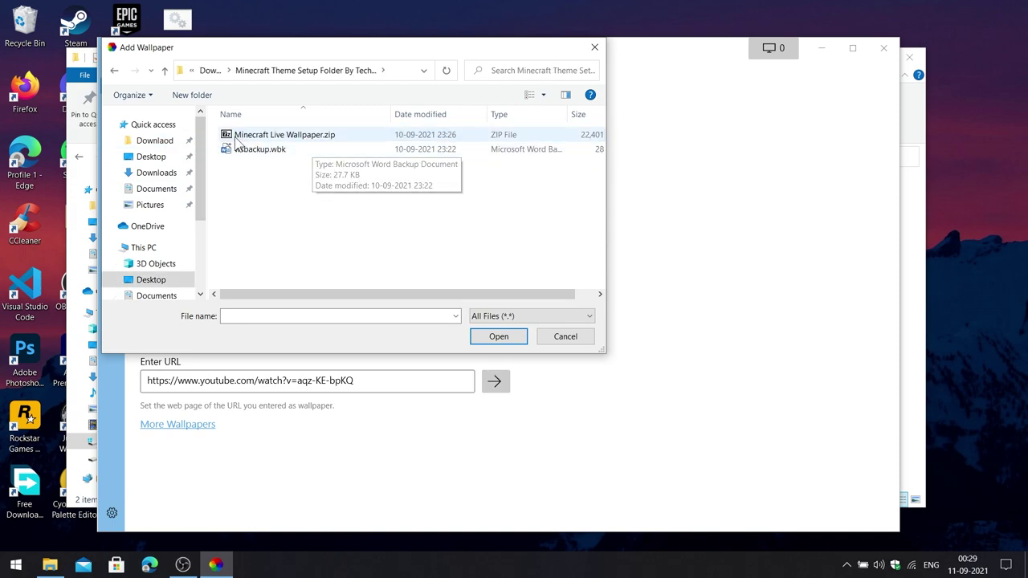
double_click(289, 136)
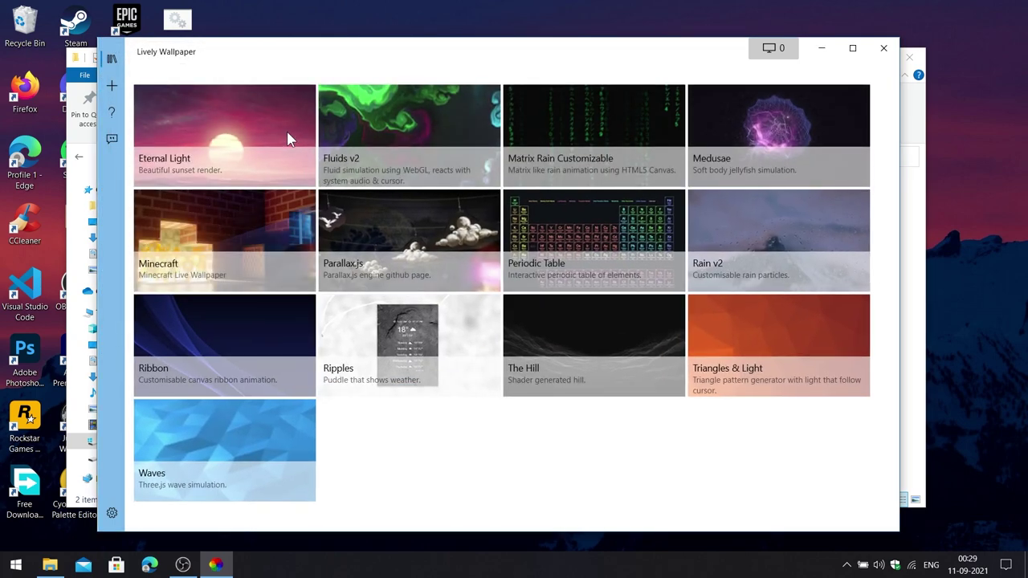
Step: Apply the Minecraft live wallpaper from the library, close Lively Wallpaper and minimize the File Explorer window
double_click(204, 251)
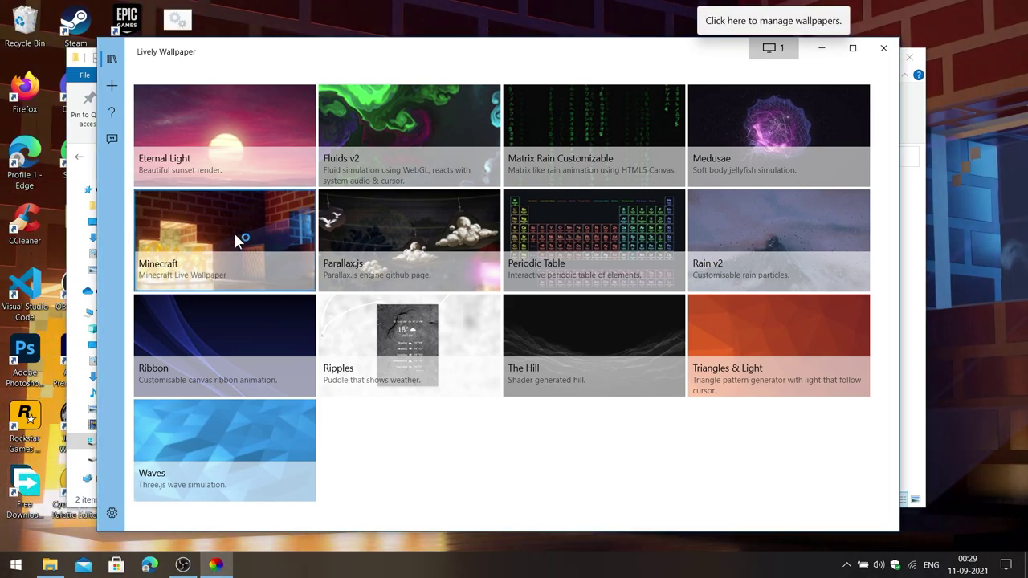
left_click(883, 50)
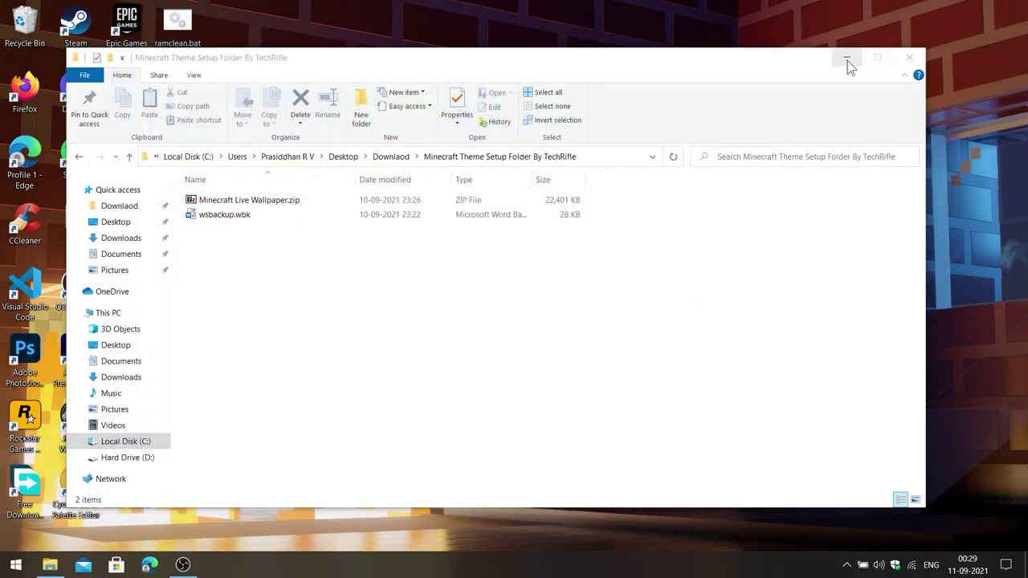
left_click(845, 57)
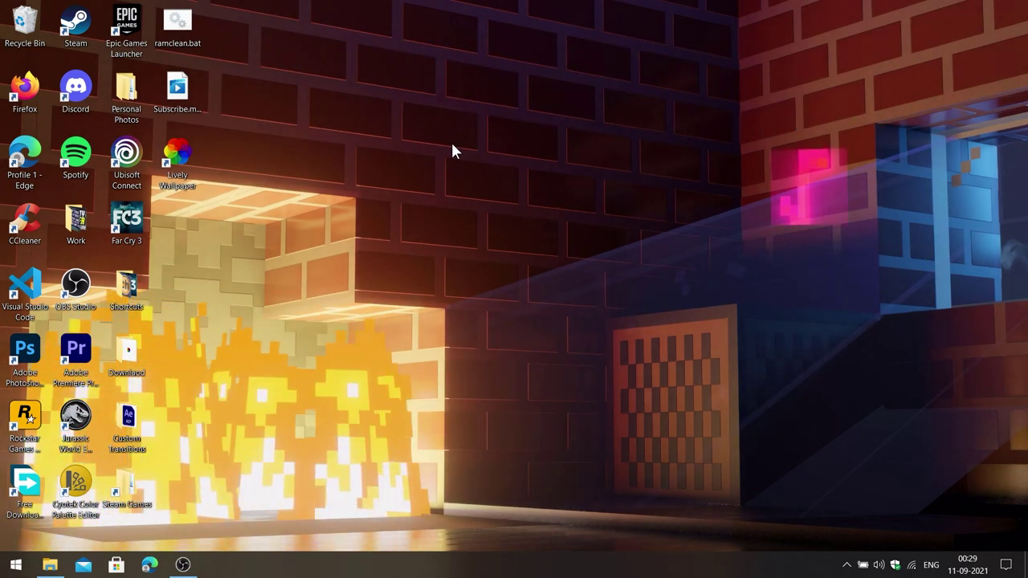
Step: Turn off the display of desktop icons
right_click(452, 145)
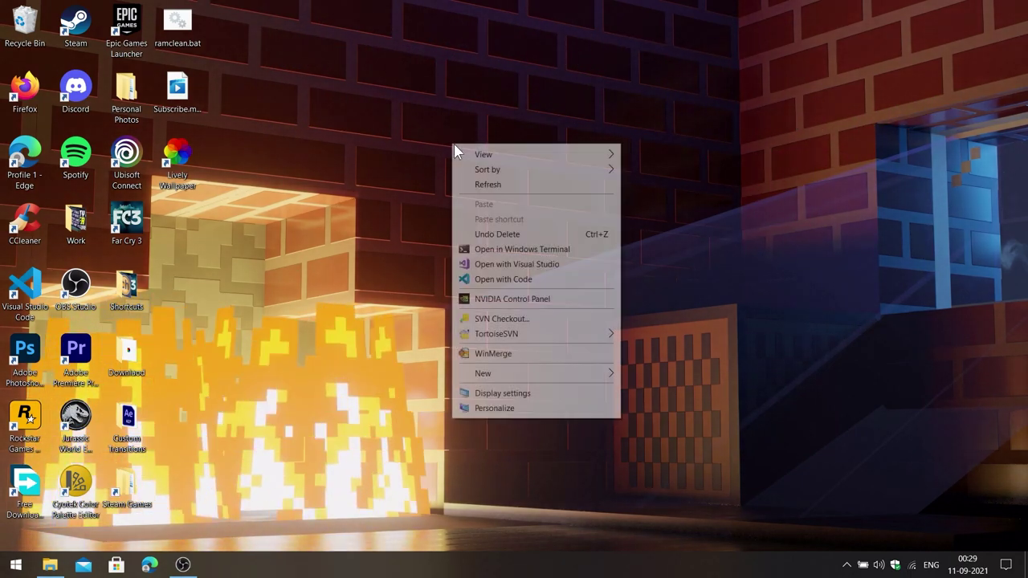
mouse_move(607, 152)
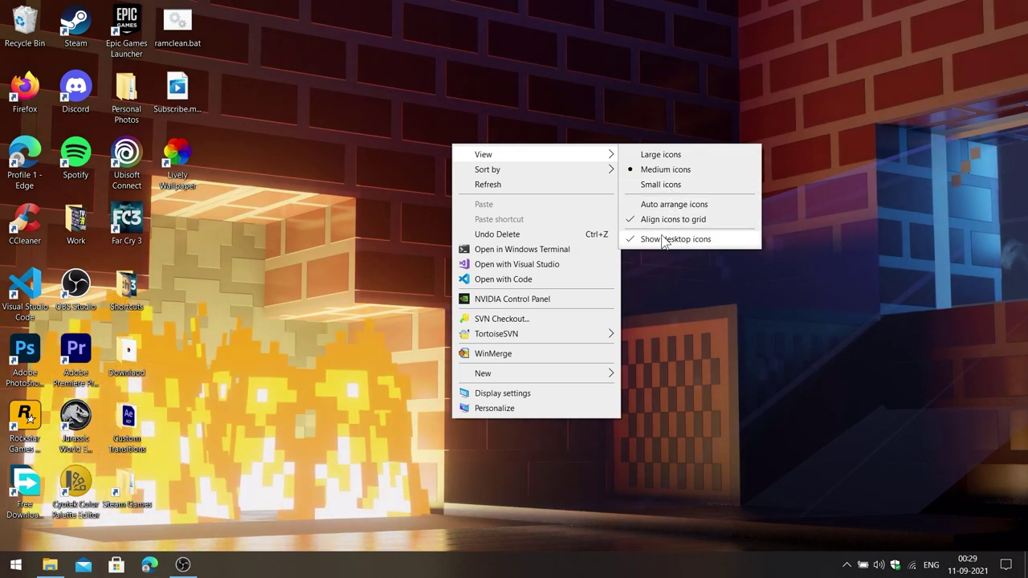
left_click(661, 239)
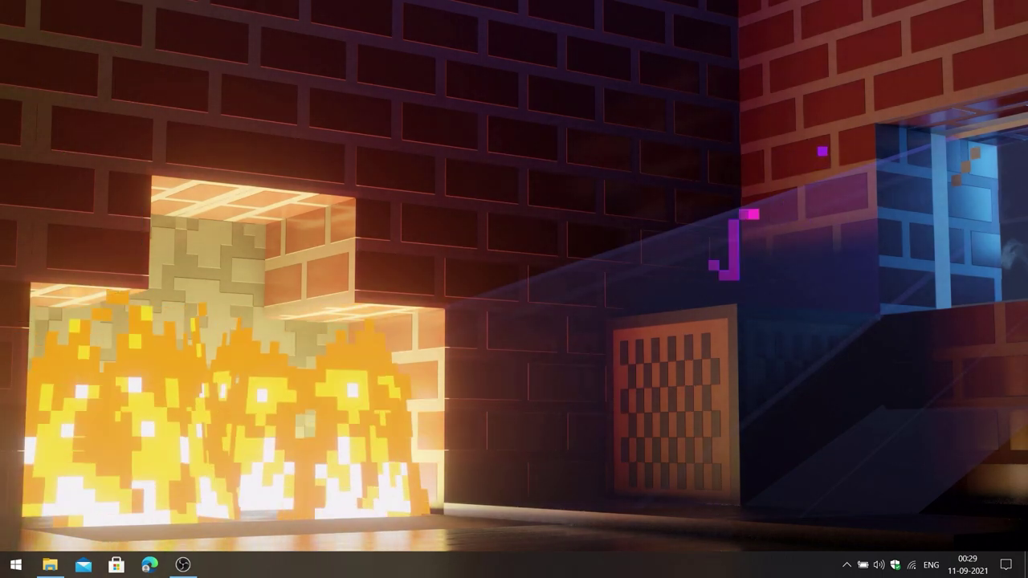
Step: Set the taskbar to hide automatically in desktop mode and close the Settings window
right_click(729, 564)
left_click(735, 562)
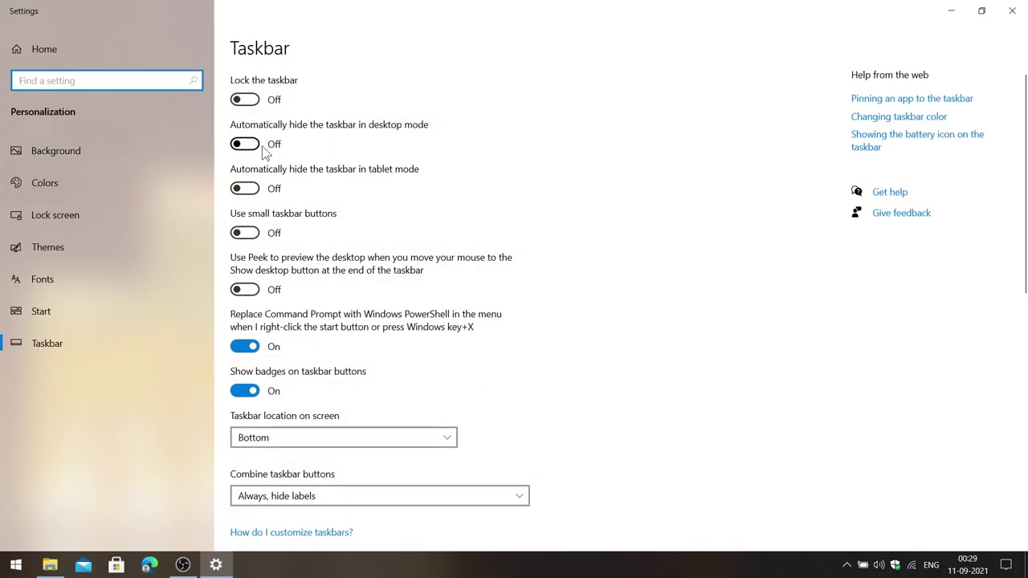
left_click(258, 146)
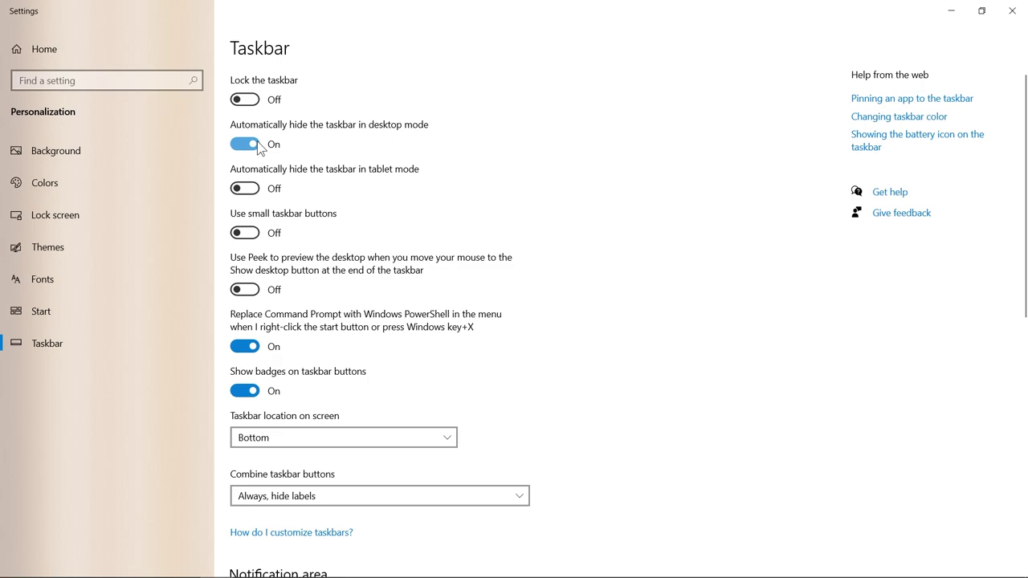
left_click(1011, 8)
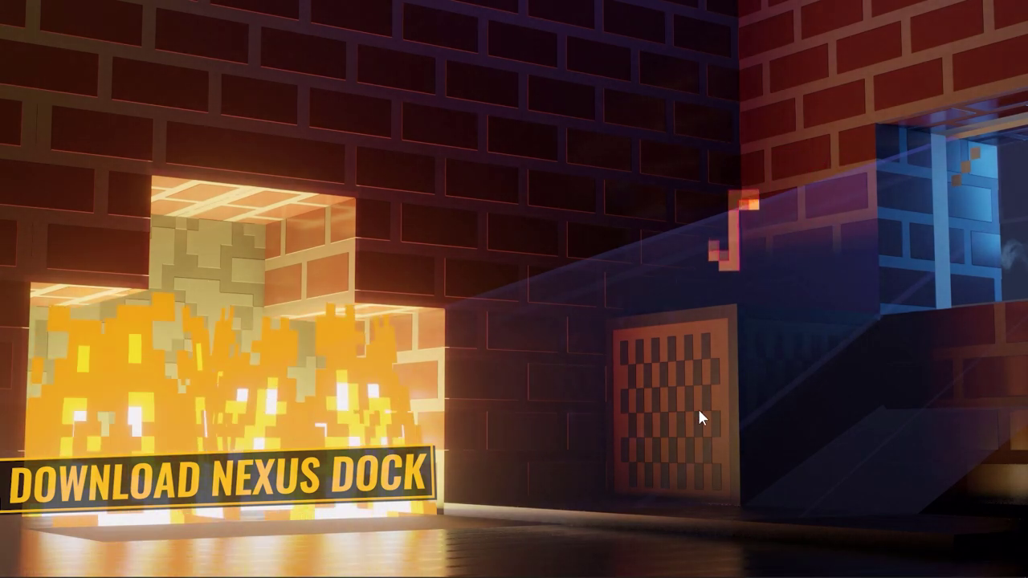
Step: Switch to Microsoft Edge and download the free Winstep Nexus edition from the Winstep Nexus page
mouse_move(265, 574)
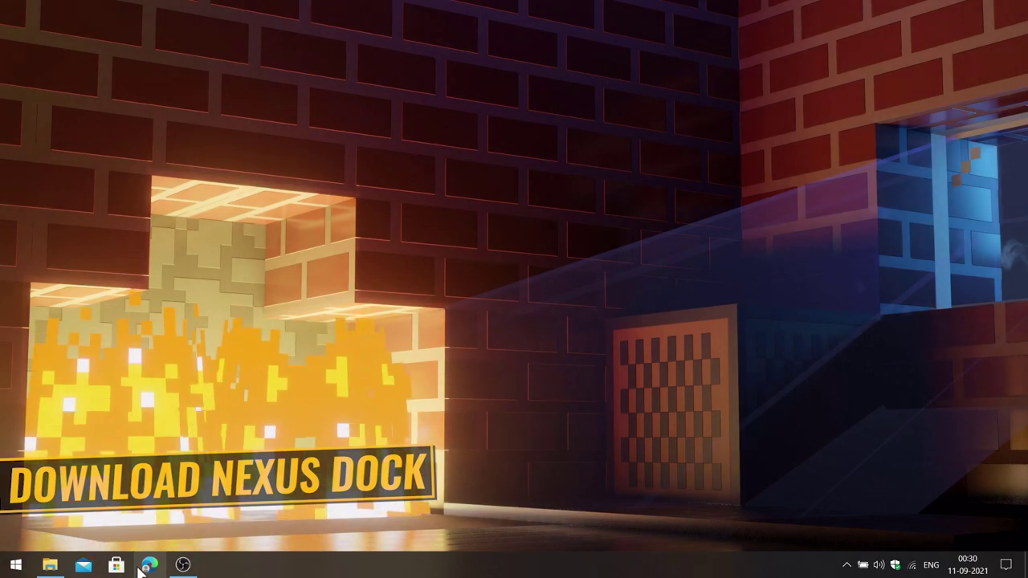
left_click(150, 566)
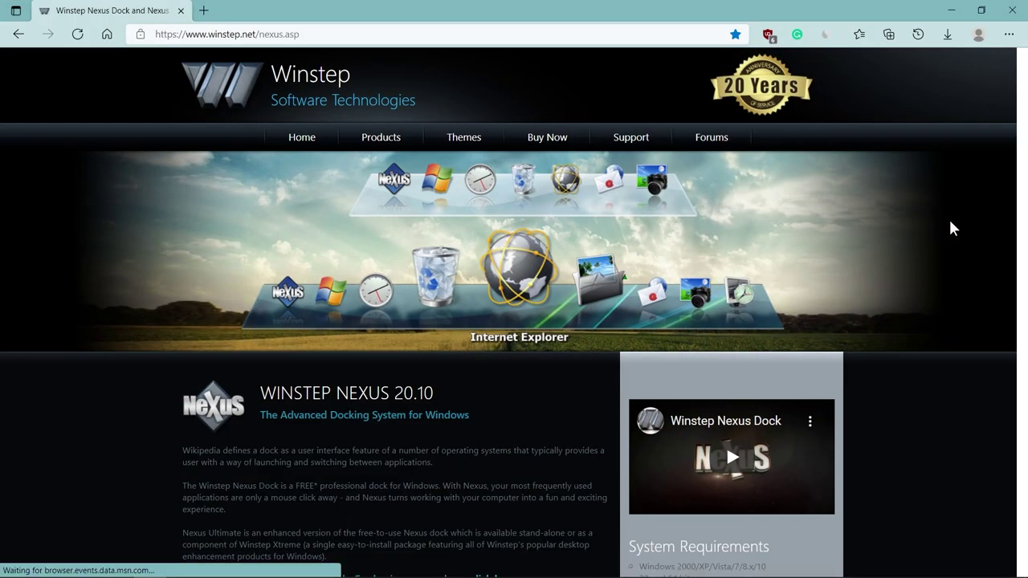
left_click_drag(1022, 80, 1022, 108)
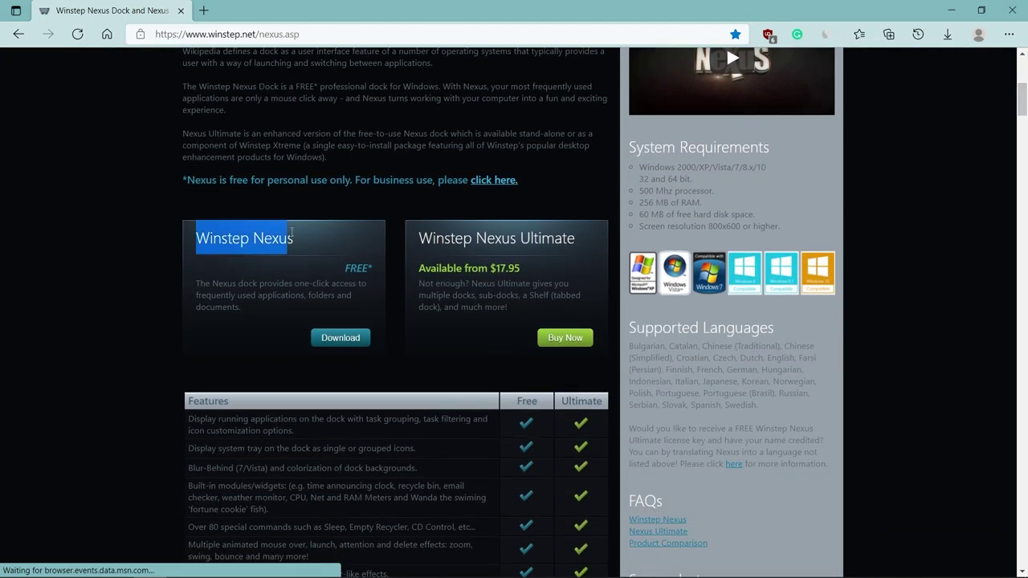
left_click(292, 257)
left_click(366, 341)
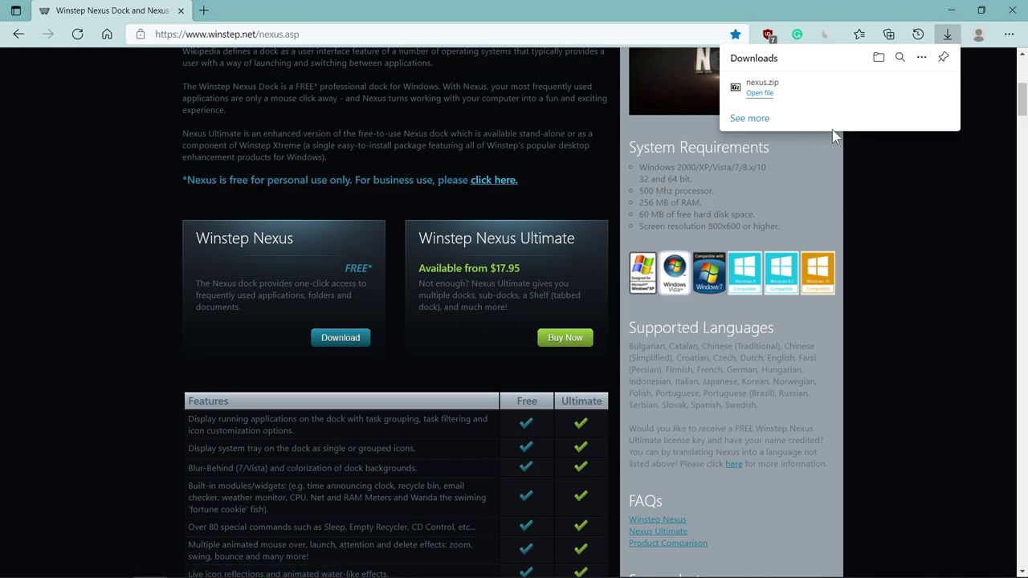
Step: Show the downloaded nexus.zip in its folder and extract its contents there with 7-Zip
left_click(901, 89)
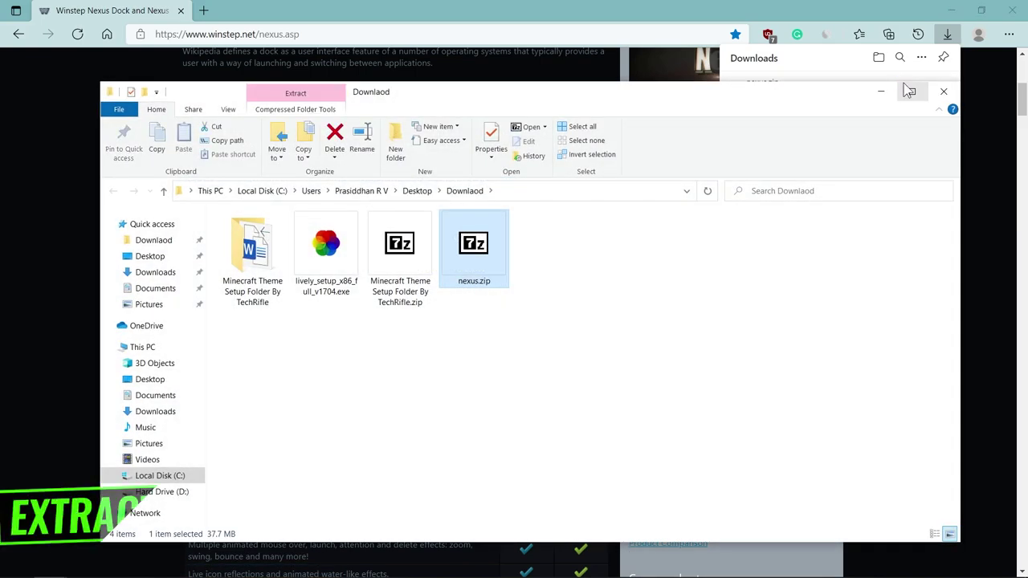
right_click(472, 251)
mouse_move(505, 295)
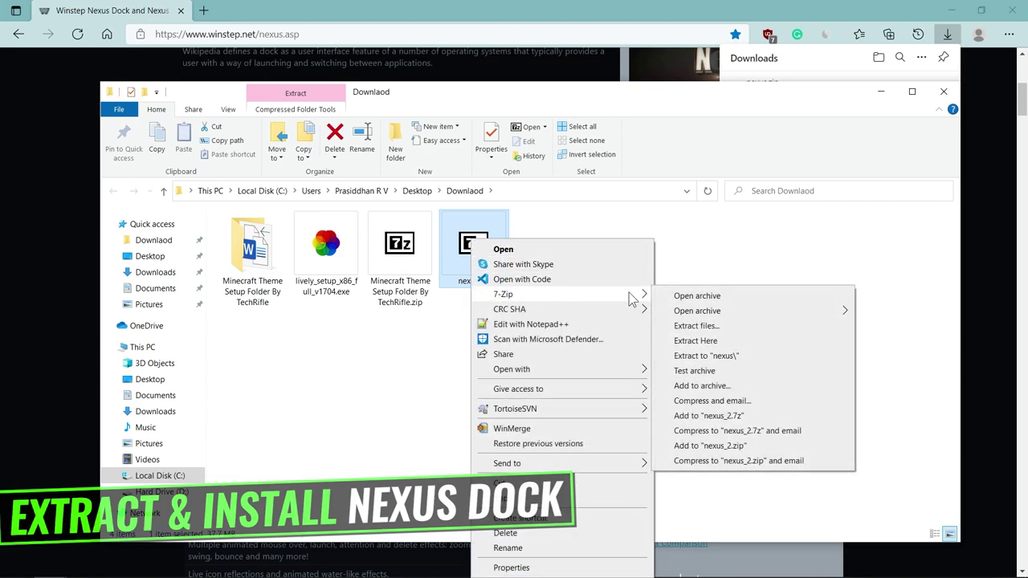
left_click(680, 340)
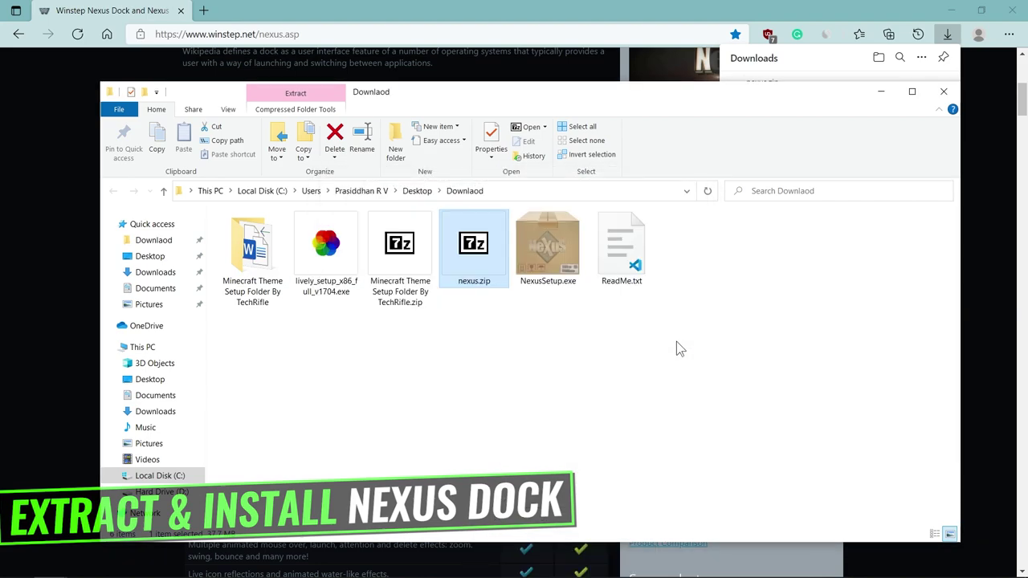
Step: Install Nexus from NexusSetup.exe in English, accepting the license and default destination folder, and launch it on finishing
left_click(541, 254)
double_click(541, 255)
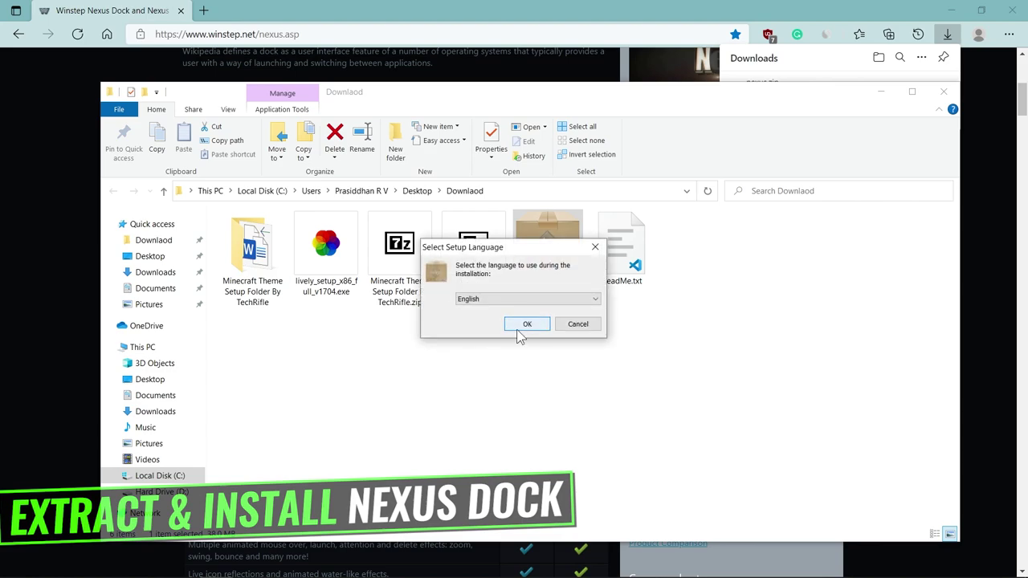
left_click(526, 325)
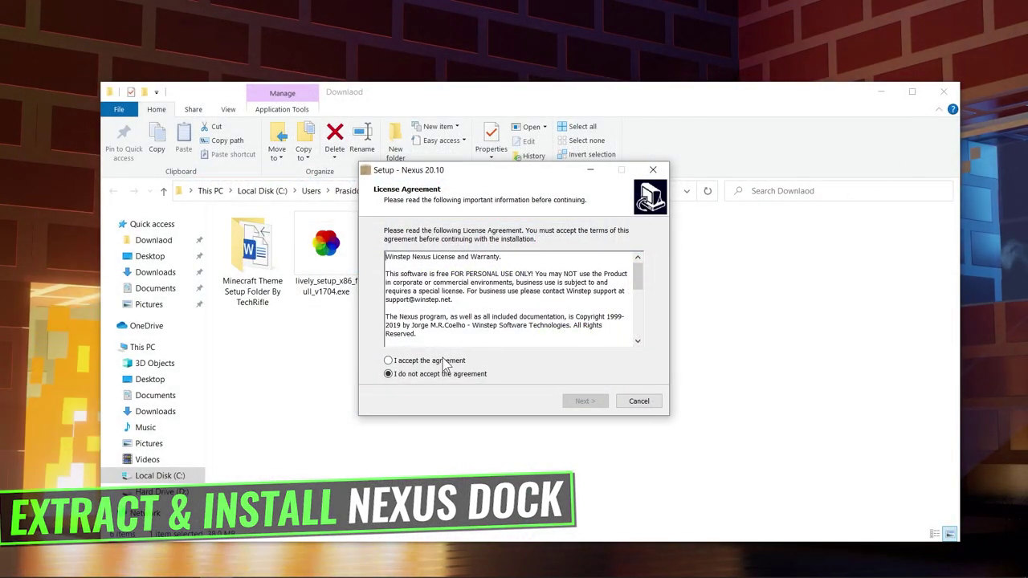
left_click(583, 402)
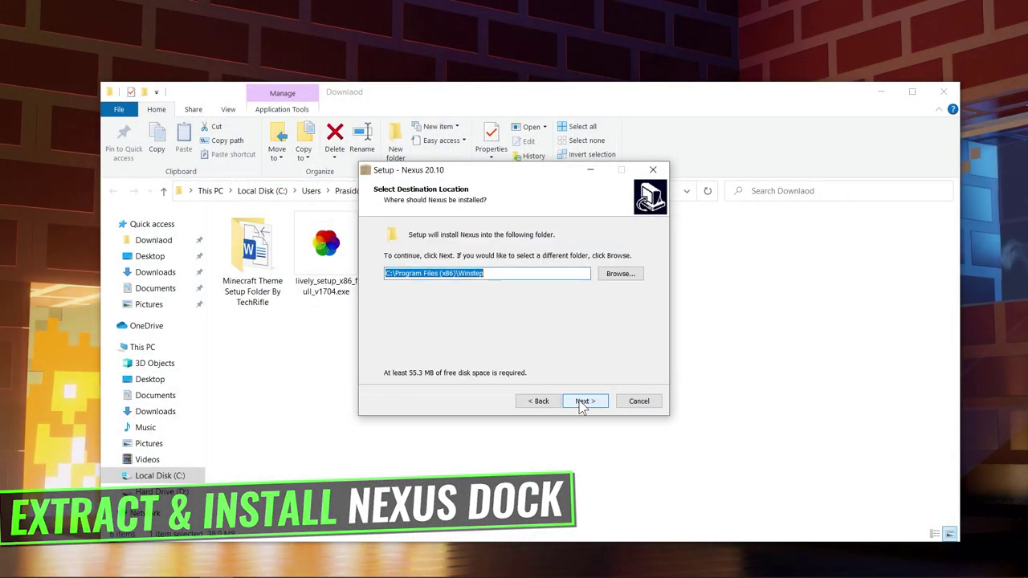
left_click(583, 401)
left_click(583, 401)
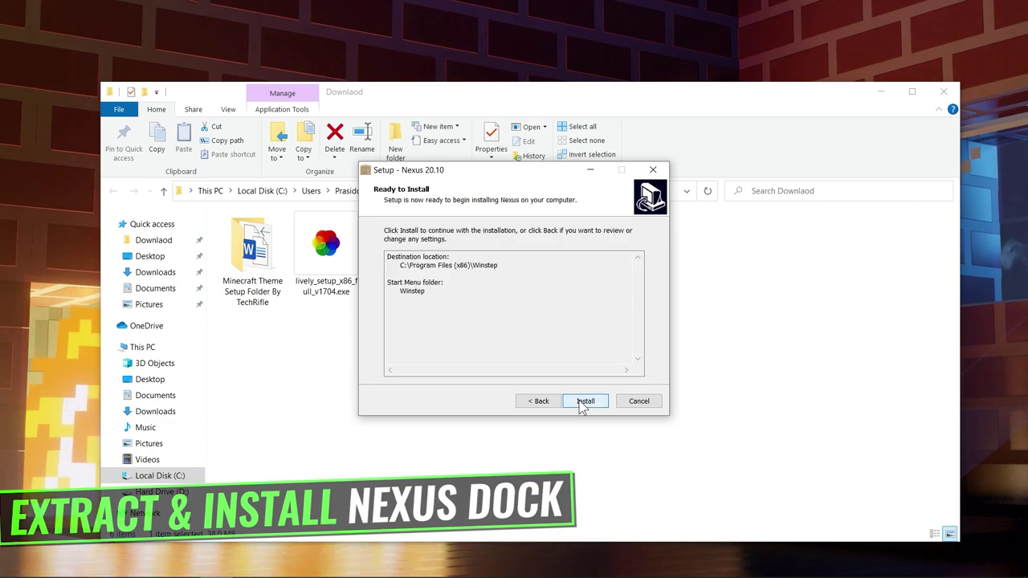
left_click(583, 401)
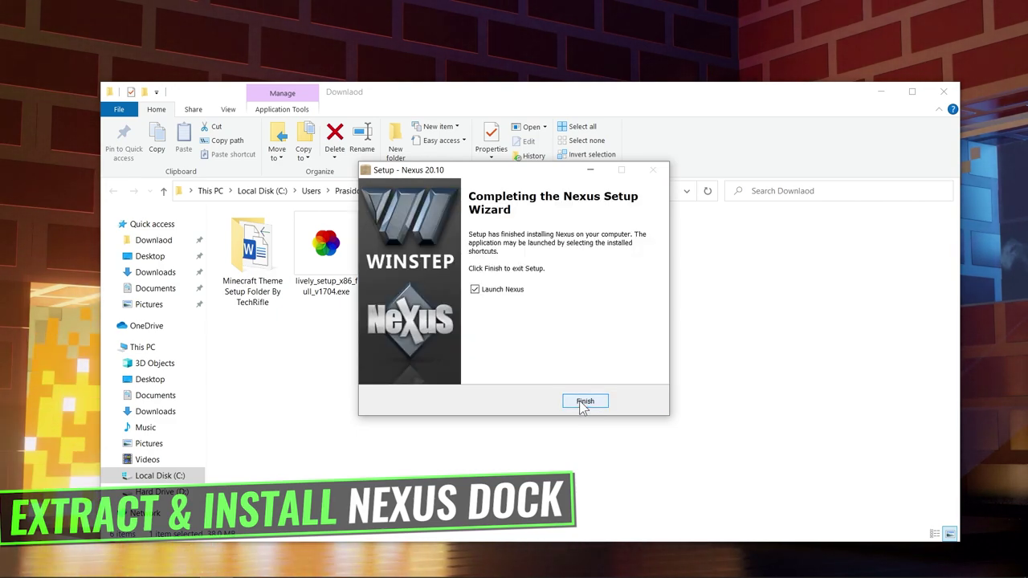
left_click(584, 403)
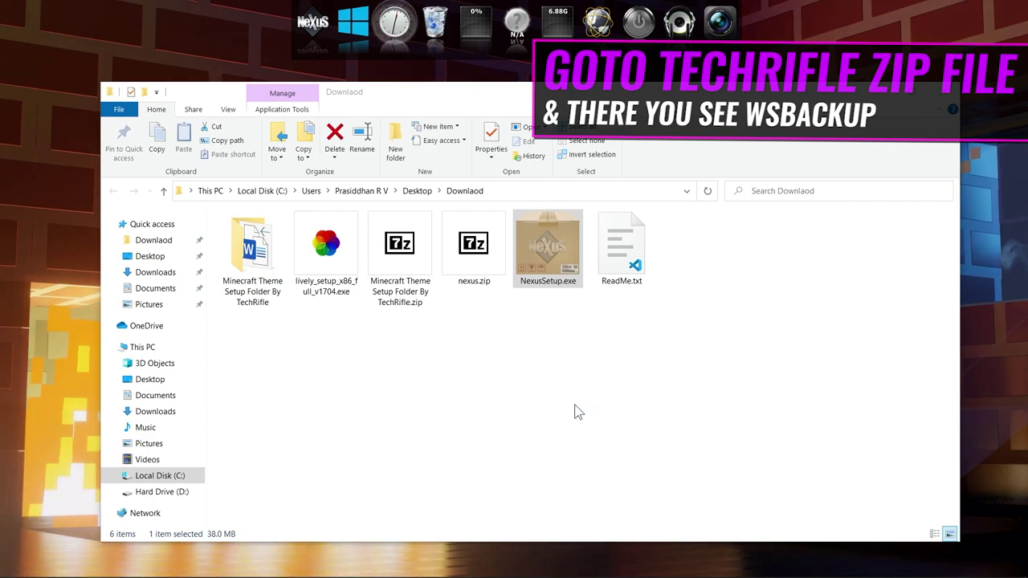
Step: Open the "Minecraft Theme Setup Folder By TechRifle" folder and display its files as large icons
double_click(249, 276)
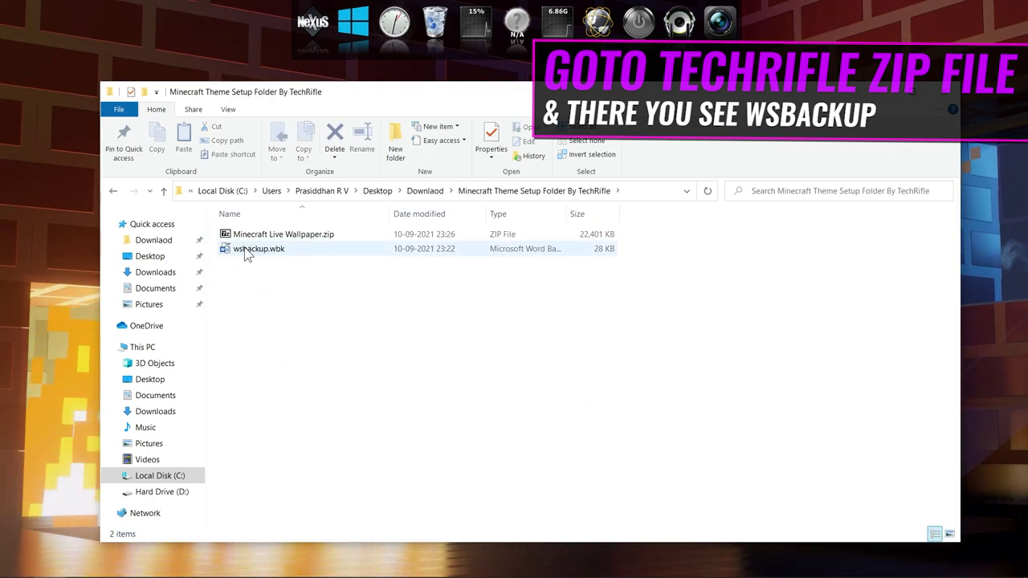
left_click(256, 249)
right_click(390, 304)
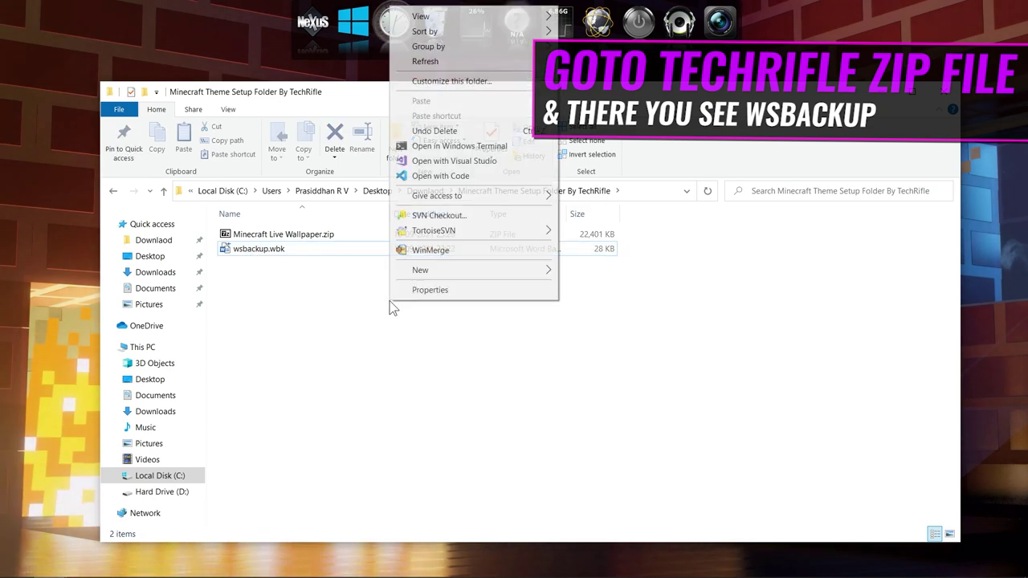
mouse_move(438, 16)
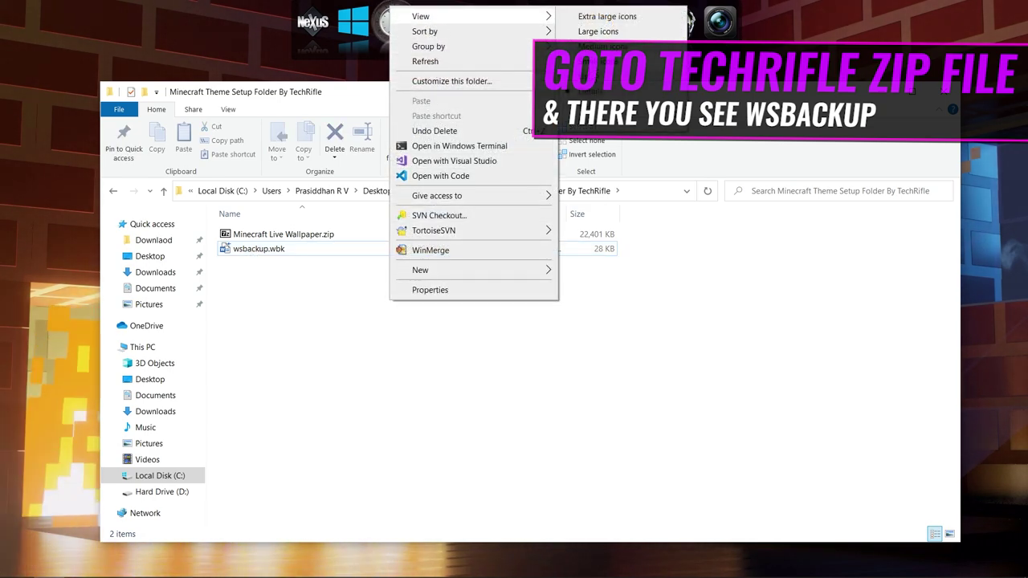
left_click(596, 33)
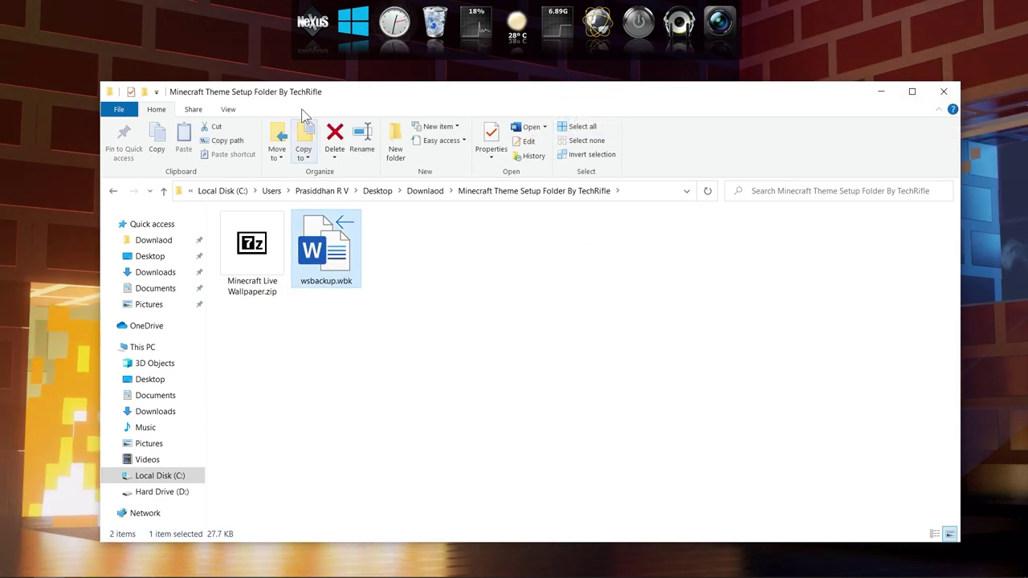
Step: Open the Nexus dock preferences and restore the settings from wsbackup.wbk in the Minecraft theme folder
left_click(305, 48)
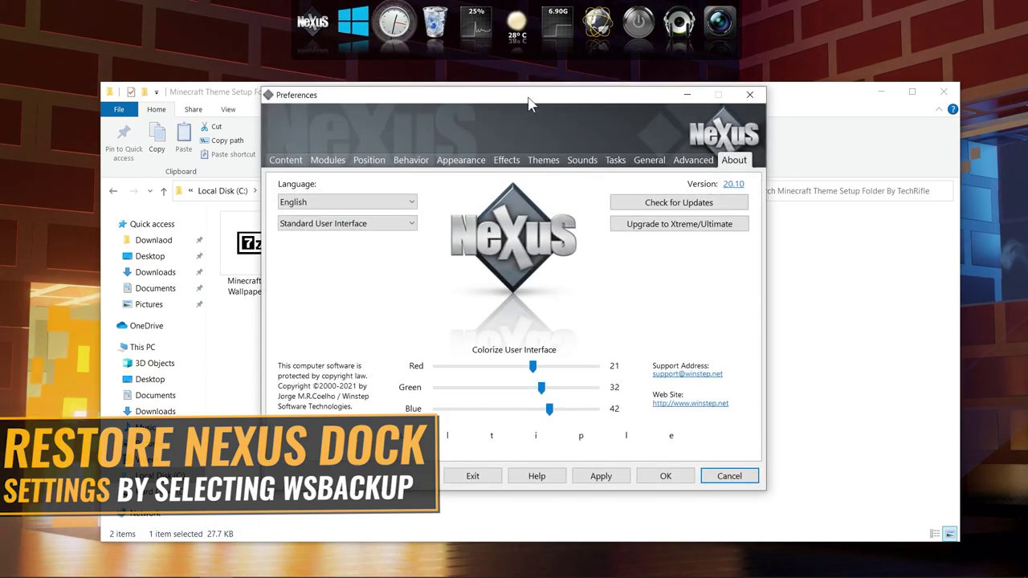
left_click_drag(530, 103, 726, 102)
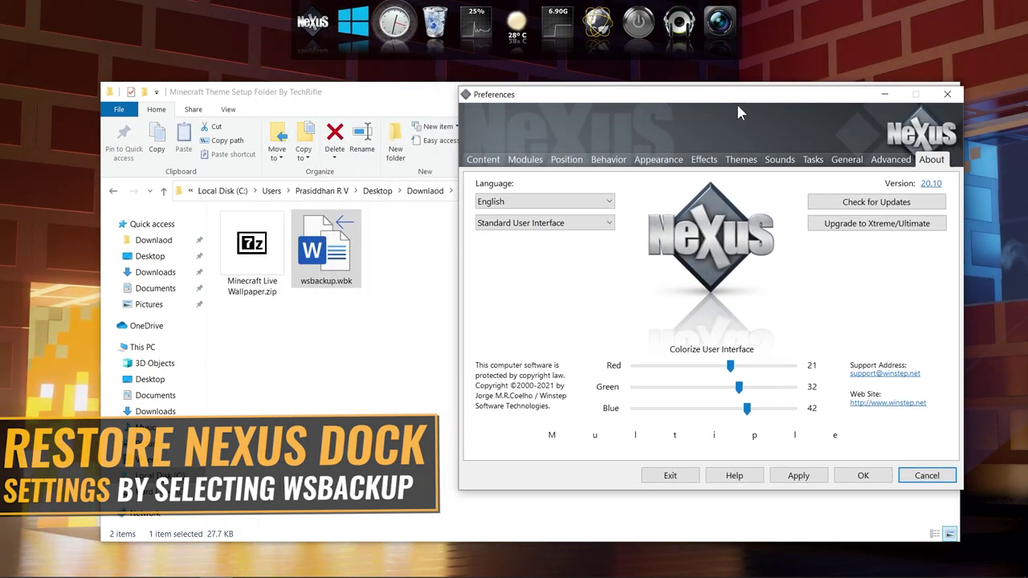
left_click(879, 164)
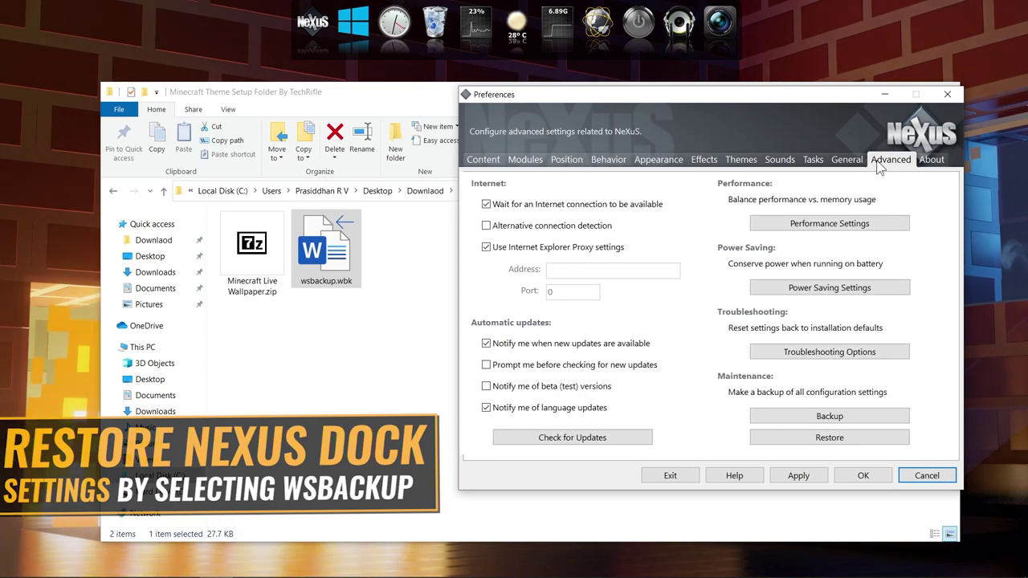
left_click(838, 440)
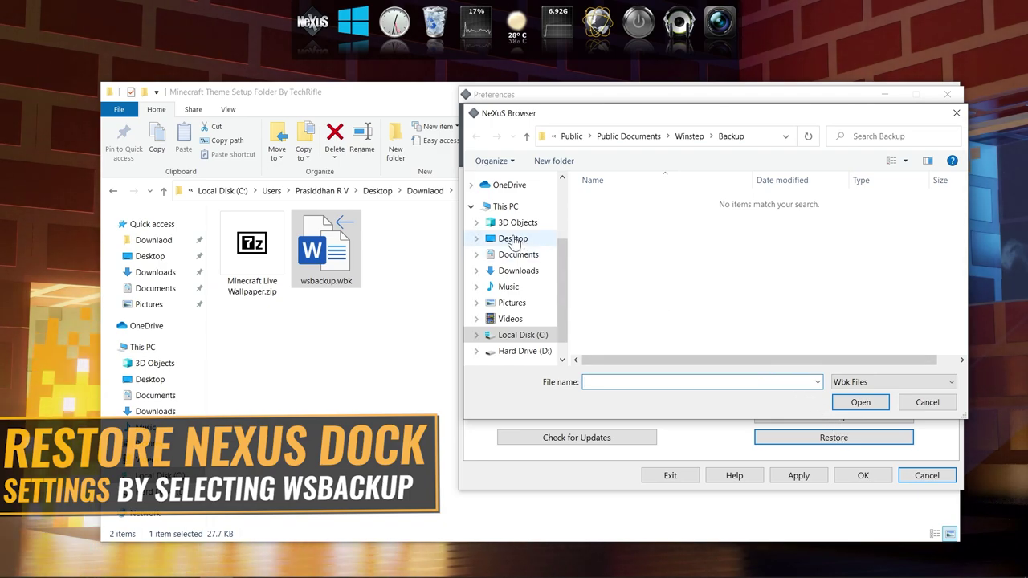
scroll(514, 239, "up", 3)
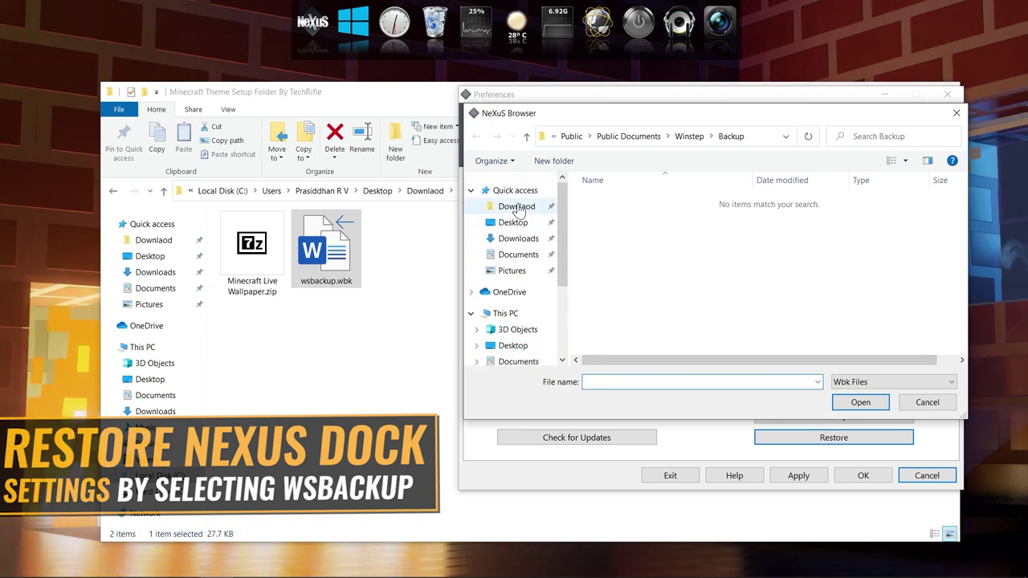
left_click(518, 207)
double_click(626, 203)
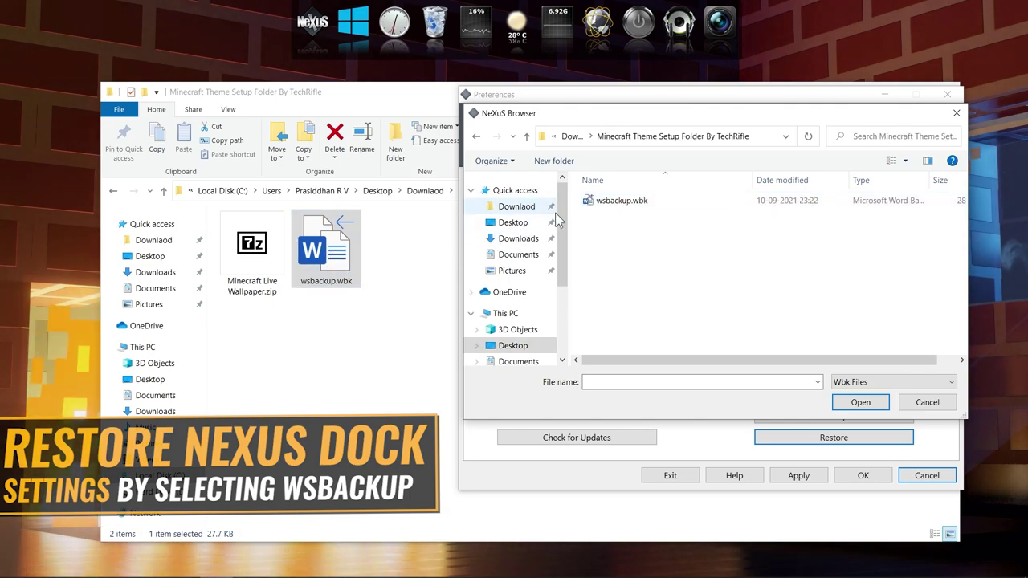
double_click(615, 201)
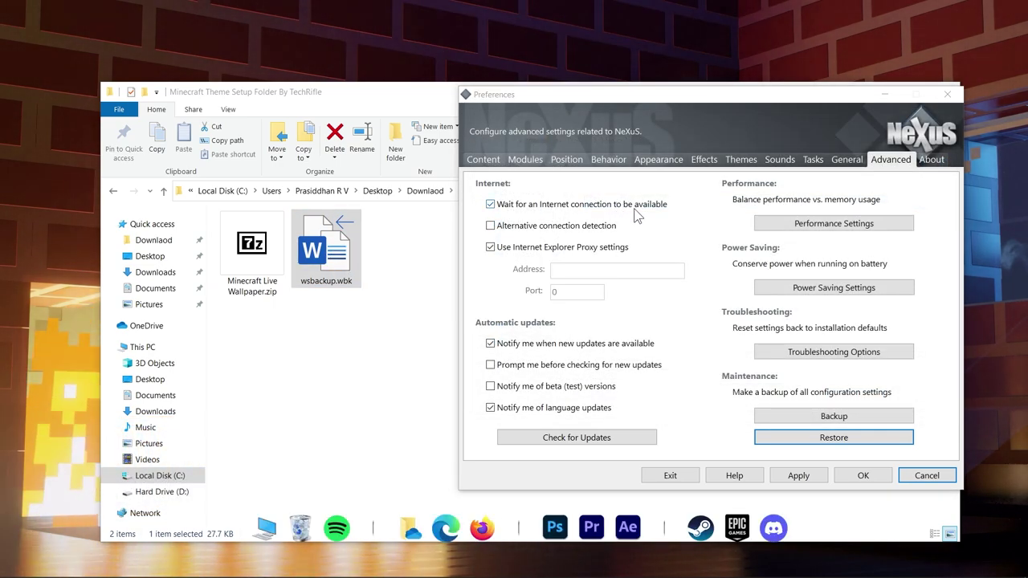
Step: Apply the restored Nexus settings and close the Preferences window
left_click(814, 484)
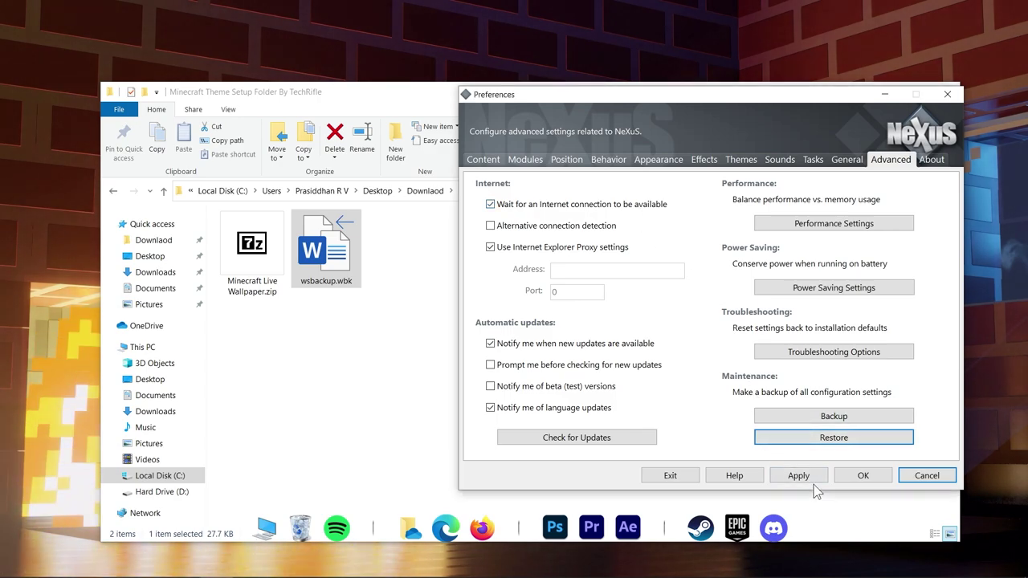
left_click(810, 479)
left_click(862, 477)
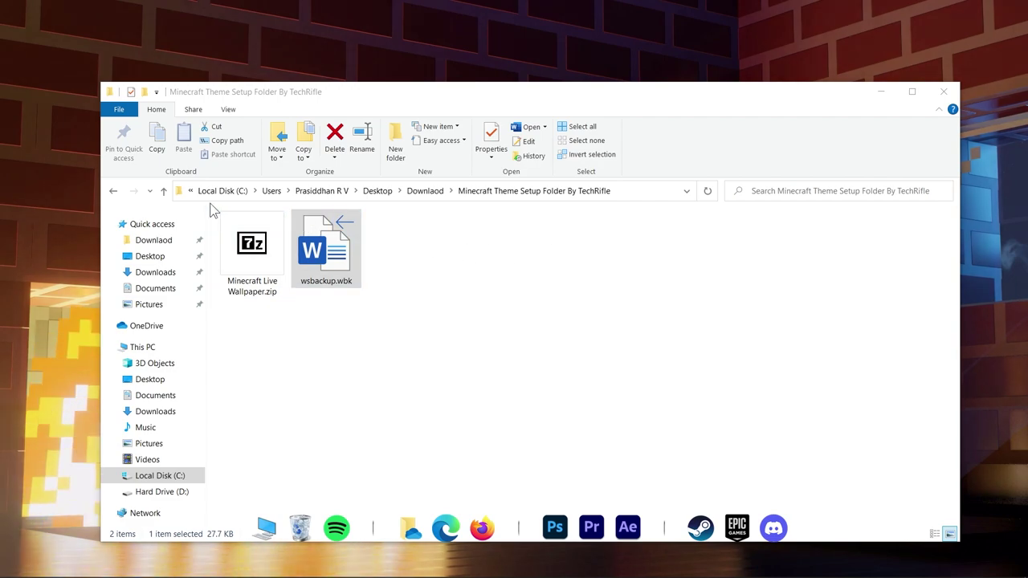
Step: Return to the Downlaod folder, delete all the files in it and close File Explorer
left_click(118, 193)
left_click_drag(720, 365, 232, 219)
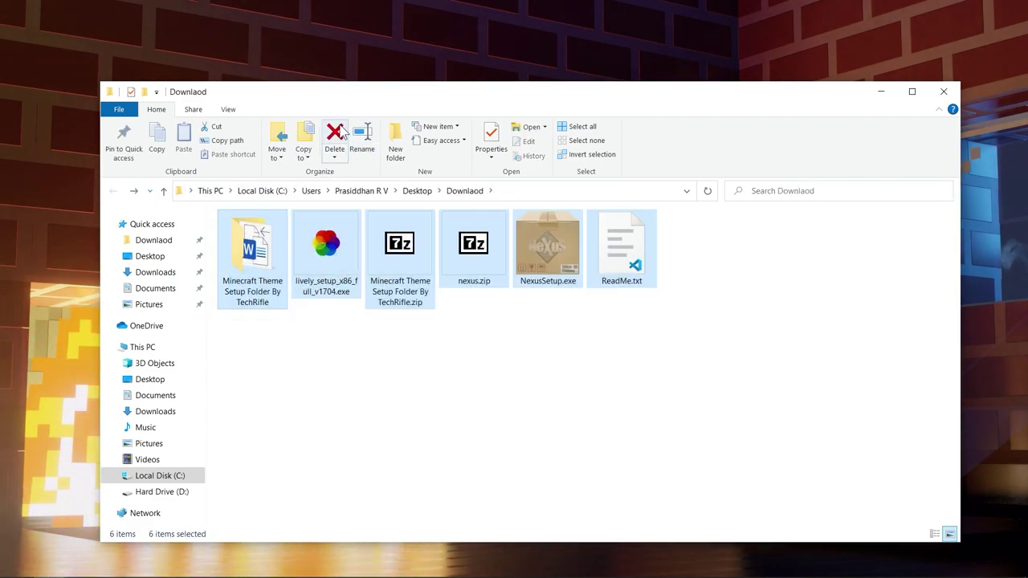
left_click(339, 133)
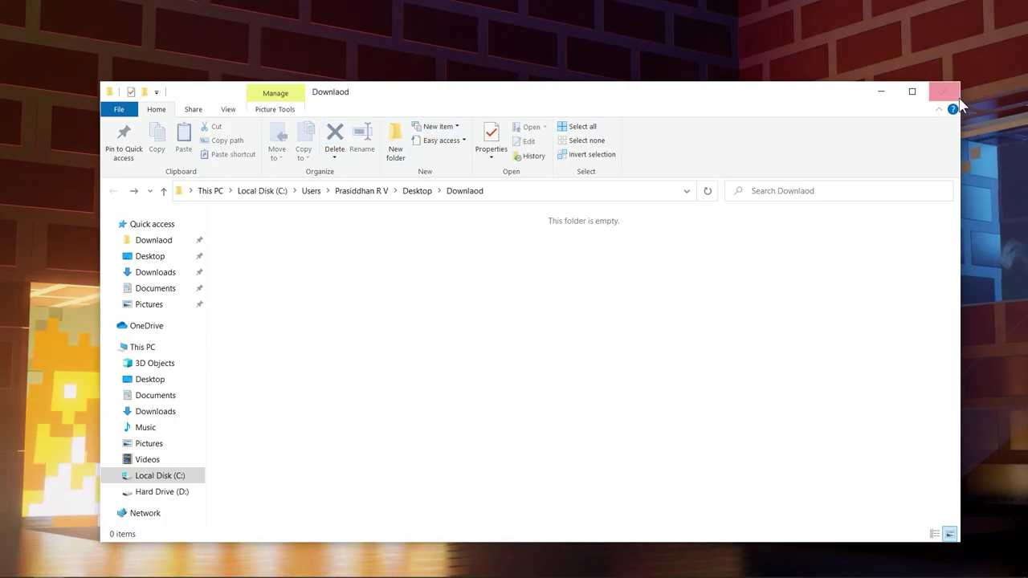
left_click(947, 93)
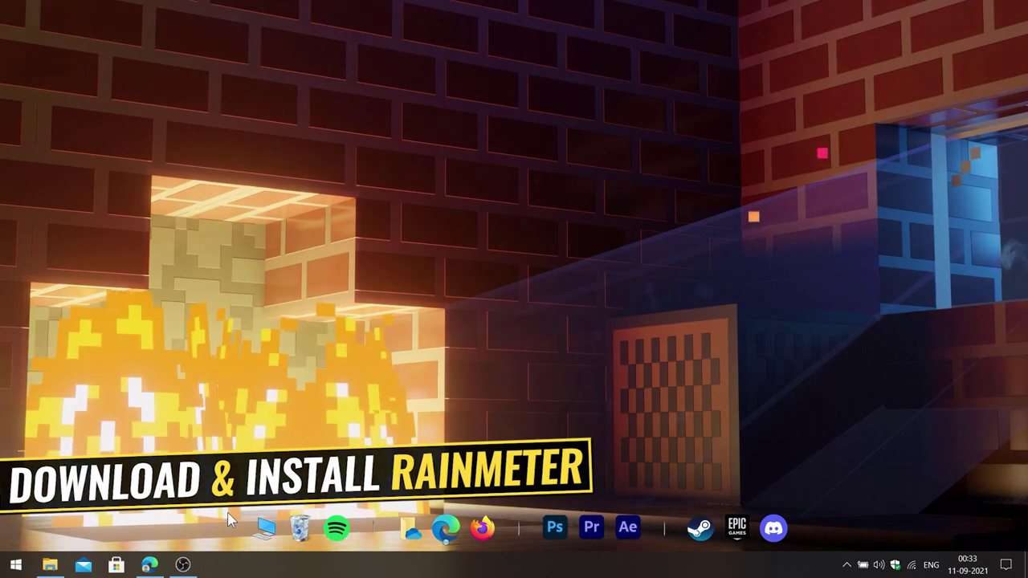
Step: Switch to Microsoft Edge, download Rainmeter 4.5.0 from rainmeter.net, launch its installer and close the browser
left_click(149, 565)
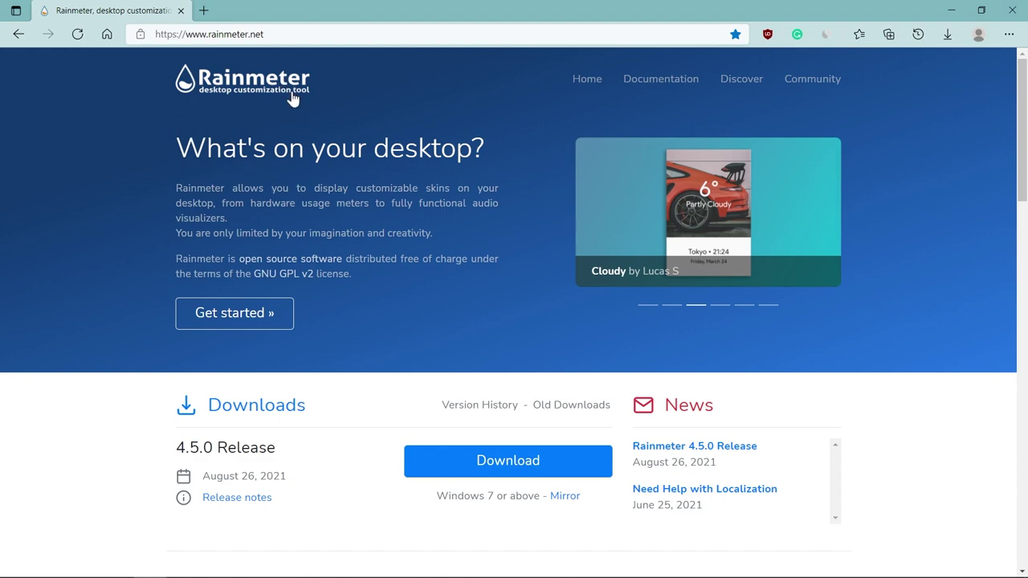
left_click(493, 461)
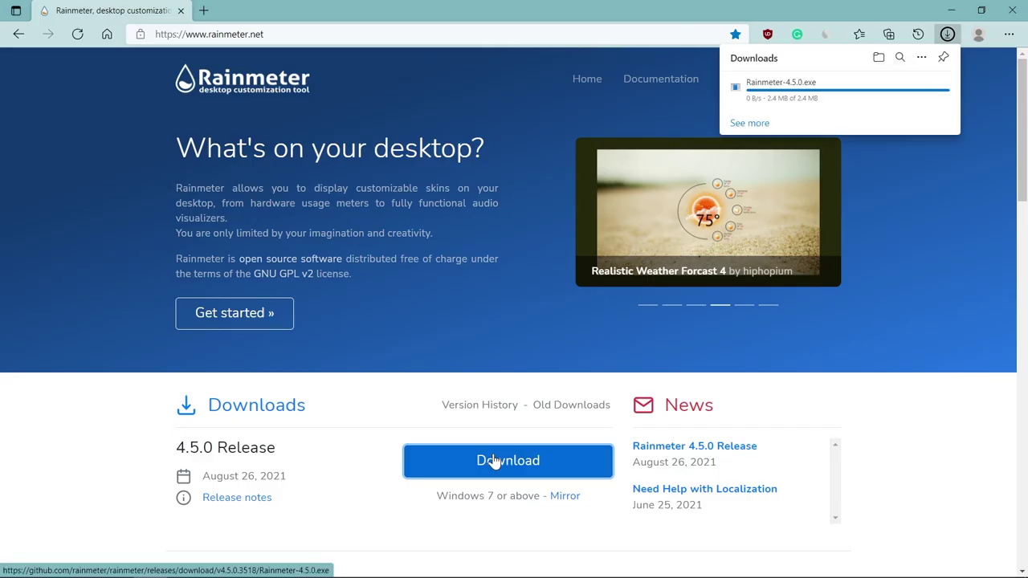
left_click(758, 94)
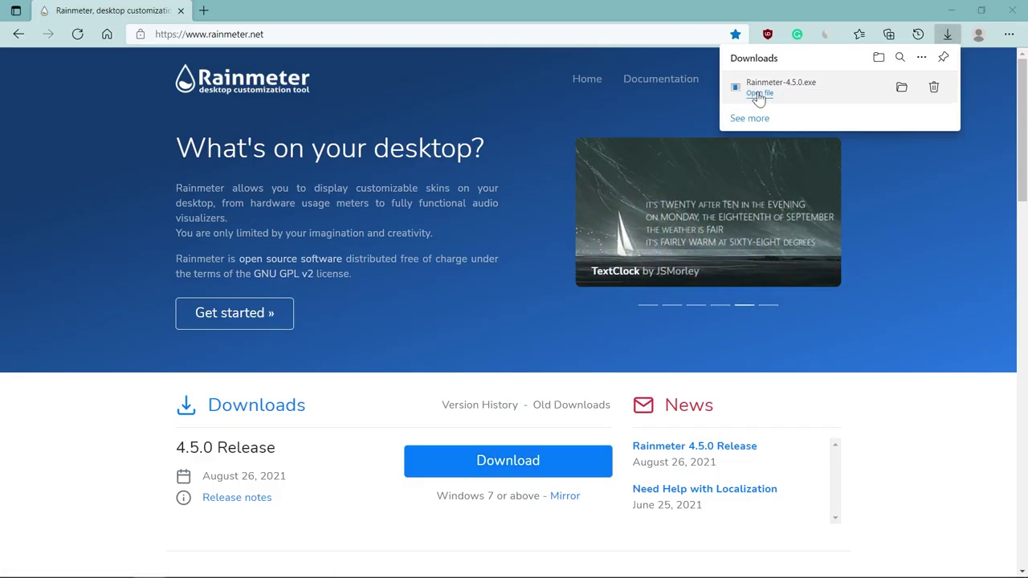
left_click(1011, 11)
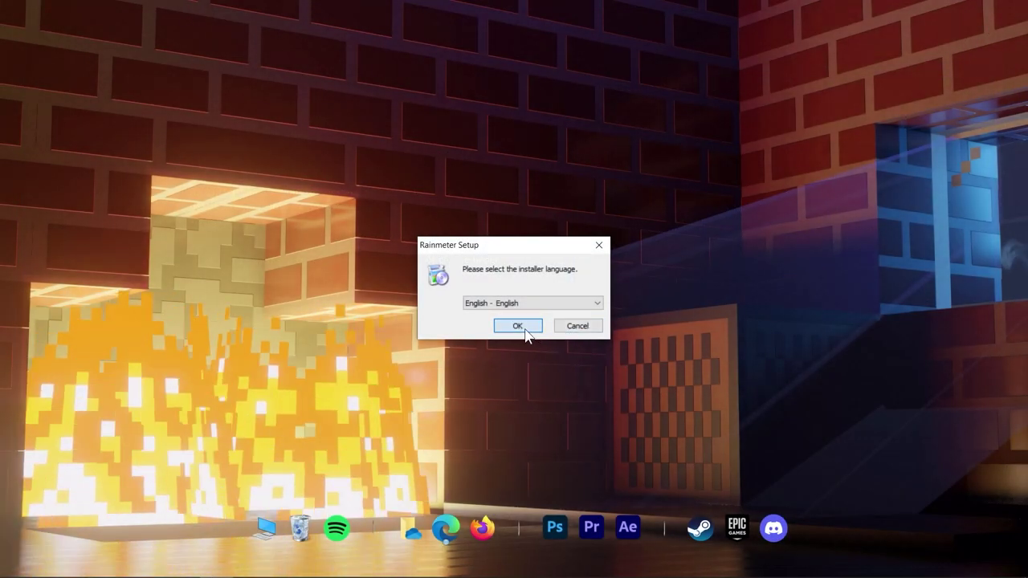
Step: Install the 64-bit version of Rainmeter in English with launch on startup, run it and dismiss its welcome notification
left_click(526, 336)
left_click(593, 407)
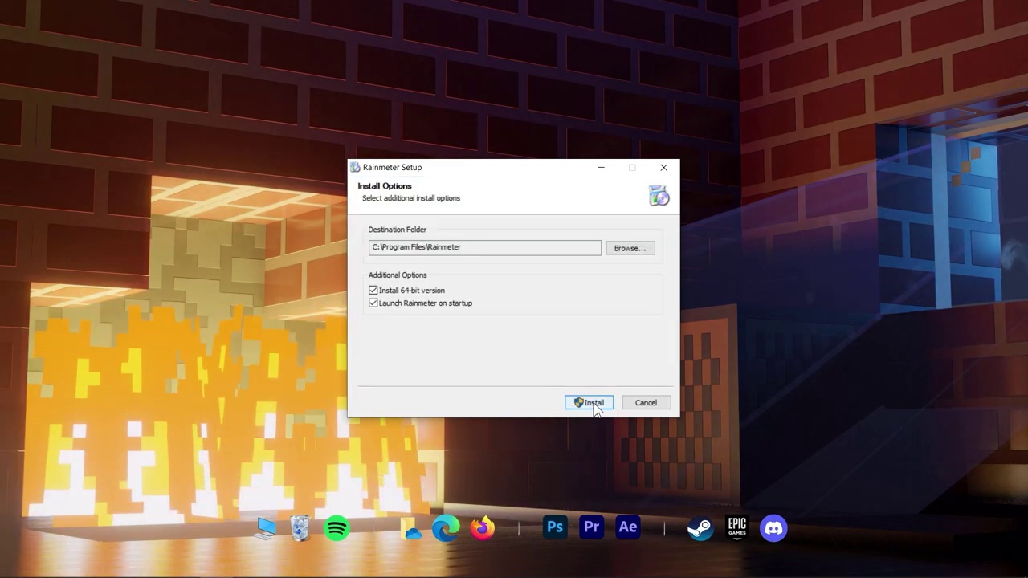
left_click(593, 406)
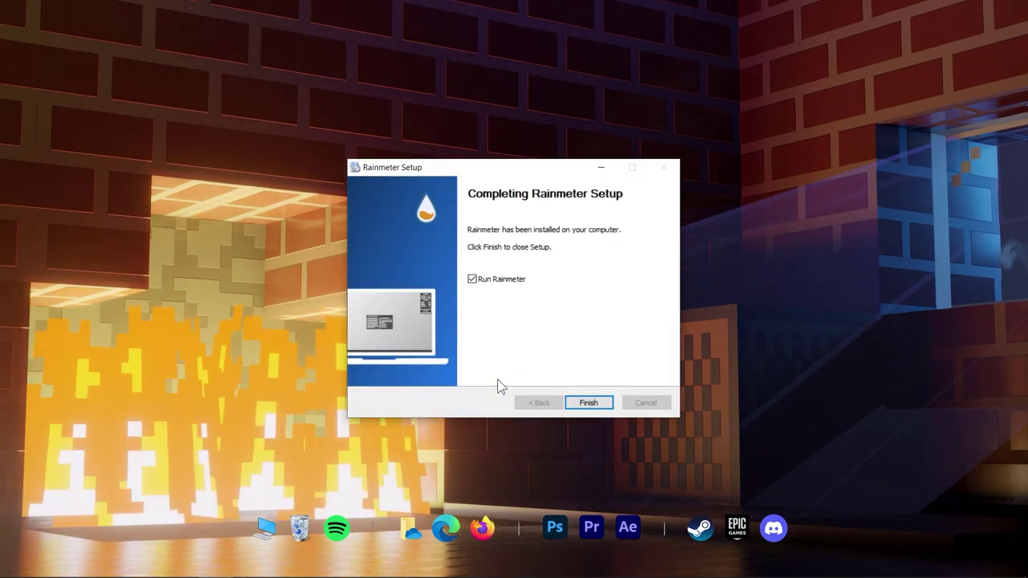
left_click(591, 404)
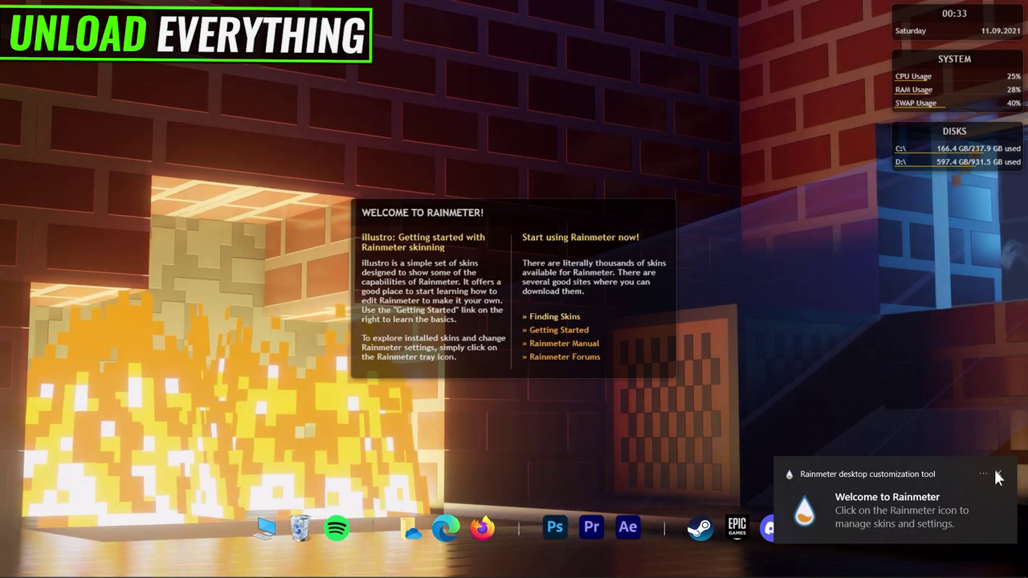
left_click(996, 474)
Step: Unload the default illustro Welcome, Disk, System and Clock skins from the desktop
right_click(610, 294)
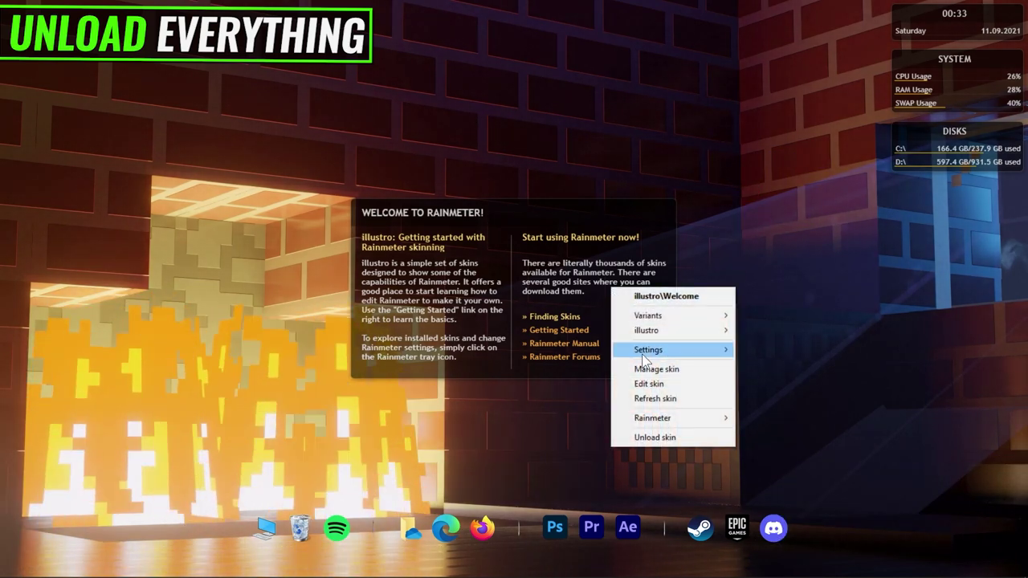
left_click(677, 428)
right_click(939, 136)
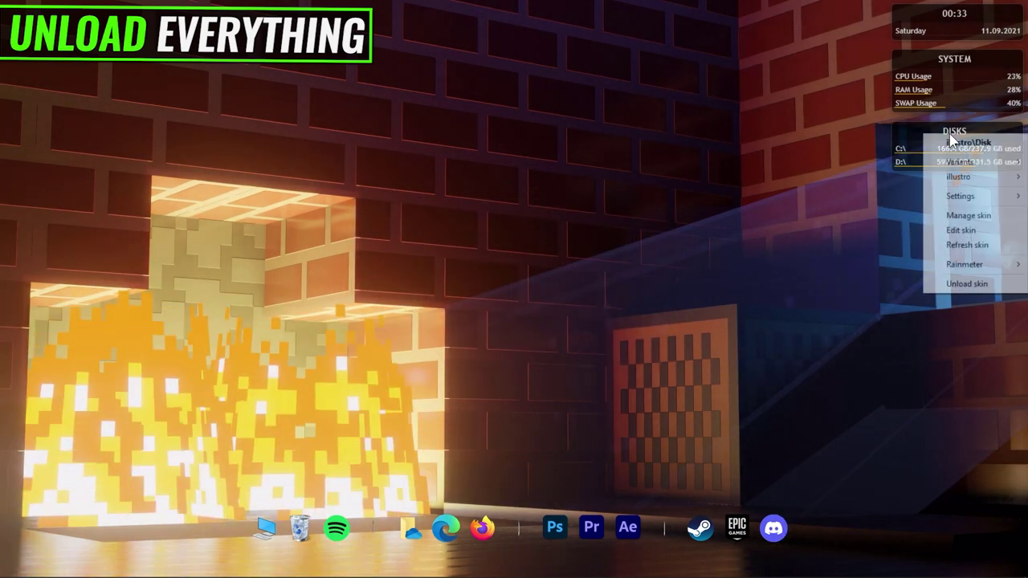
left_click(956, 283)
right_click(944, 97)
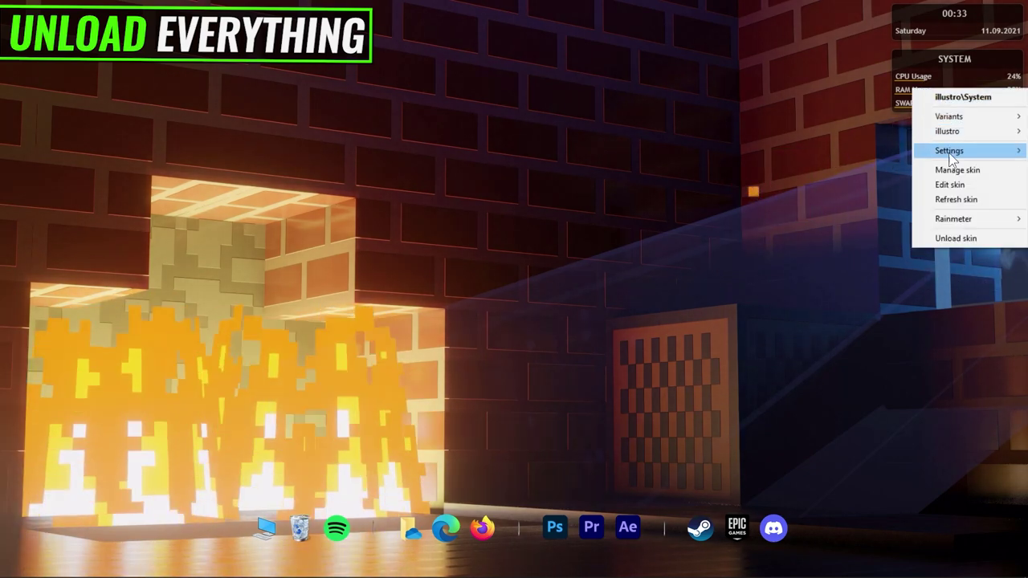
left_click(939, 236)
right_click(949, 41)
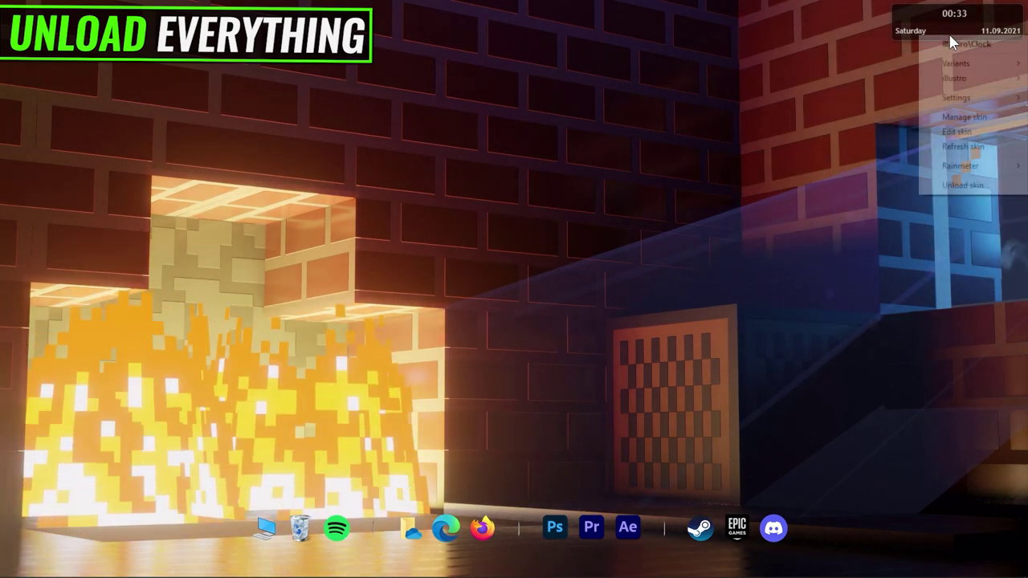
left_click(951, 183)
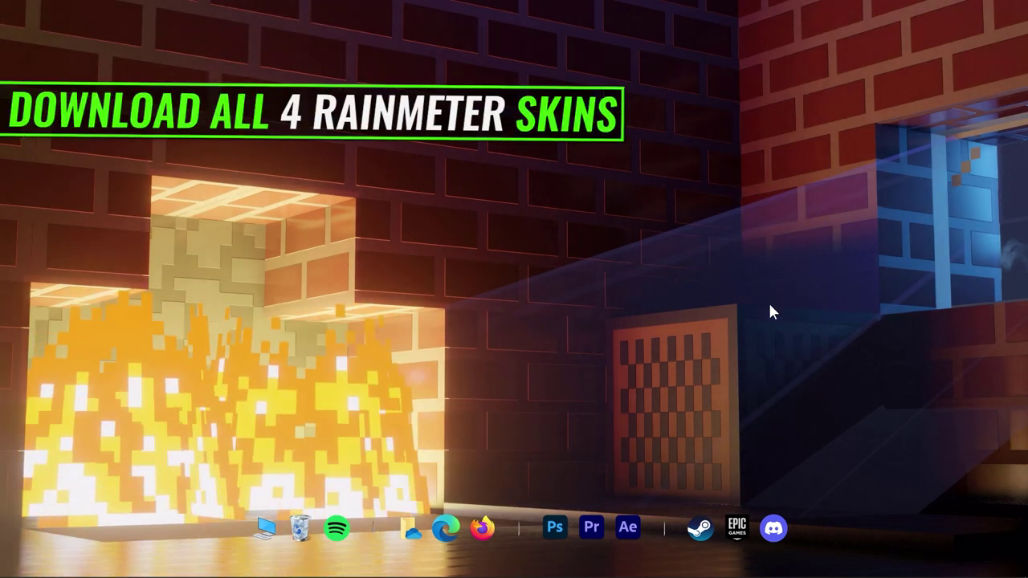
Step: Switch to Microsoft Edge and download the Elegant Clock and Small Clean Weather Animated skins from their DeviantArt pages
mouse_move(194, 566)
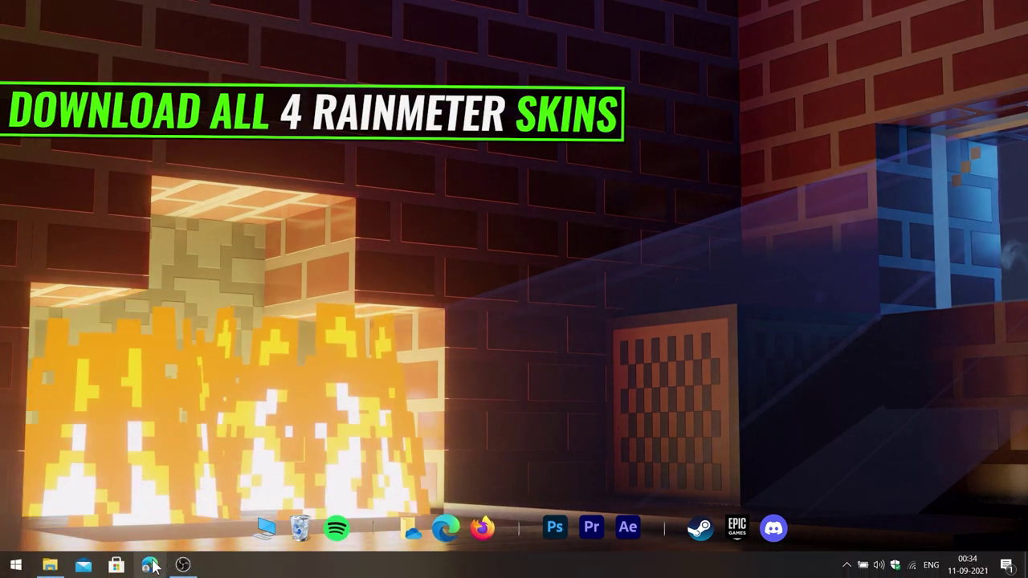
mouse_move(150, 564)
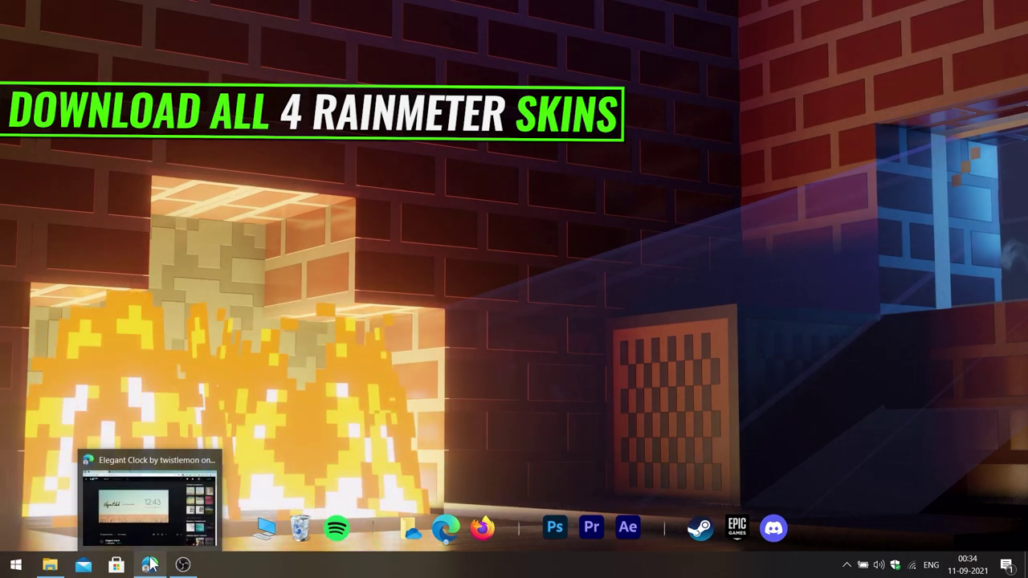
left_click(150, 564)
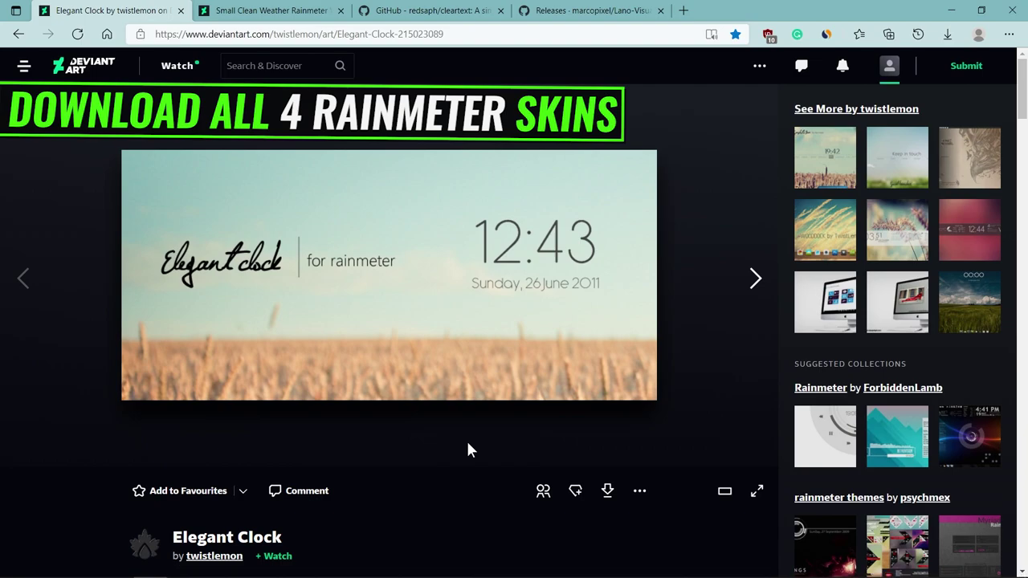
scroll(469, 450, "down", 2)
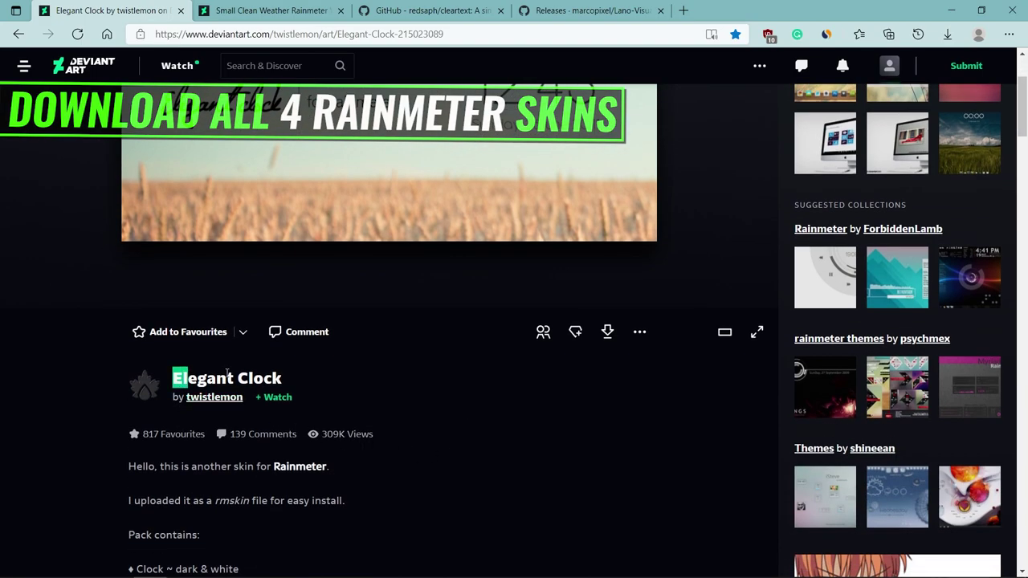
left_click_drag(227, 374, 298, 376)
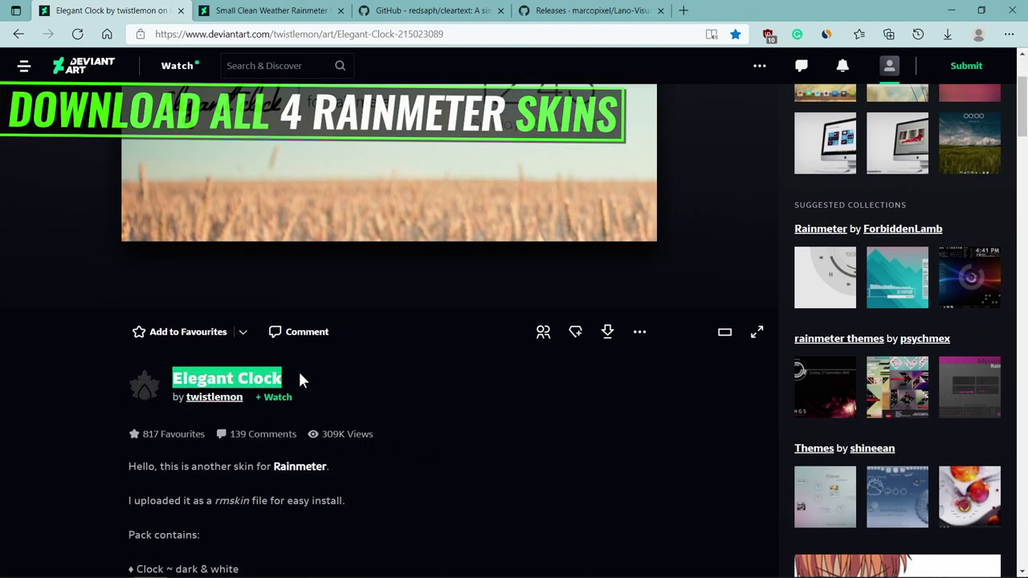
left_click(609, 332)
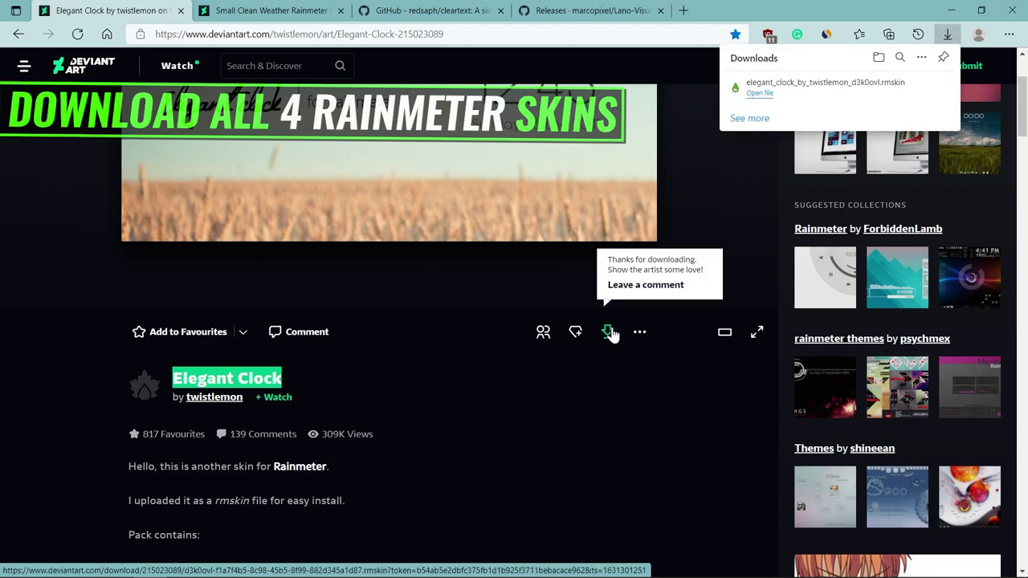
left_click(311, 13)
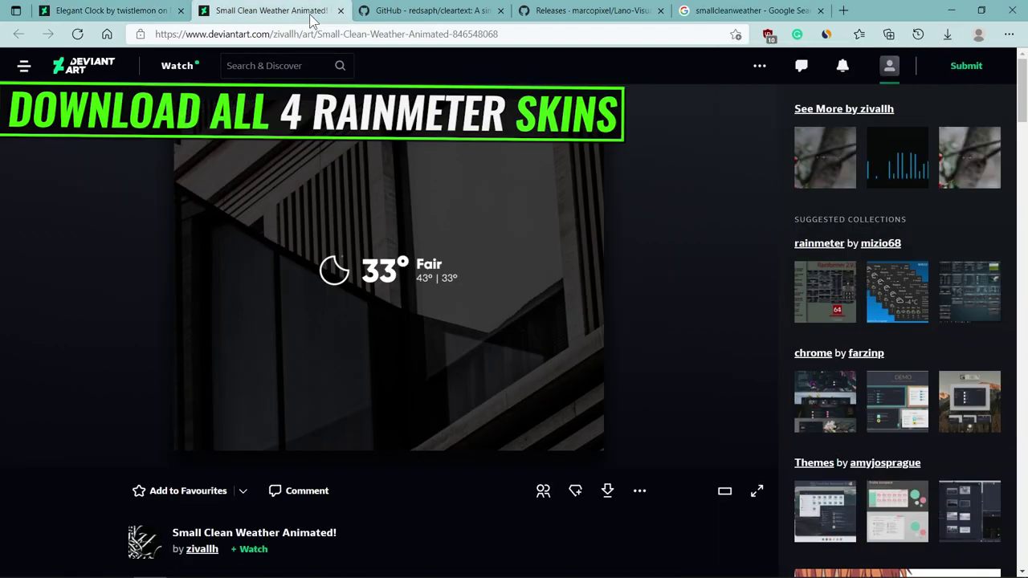
left_click(608, 491)
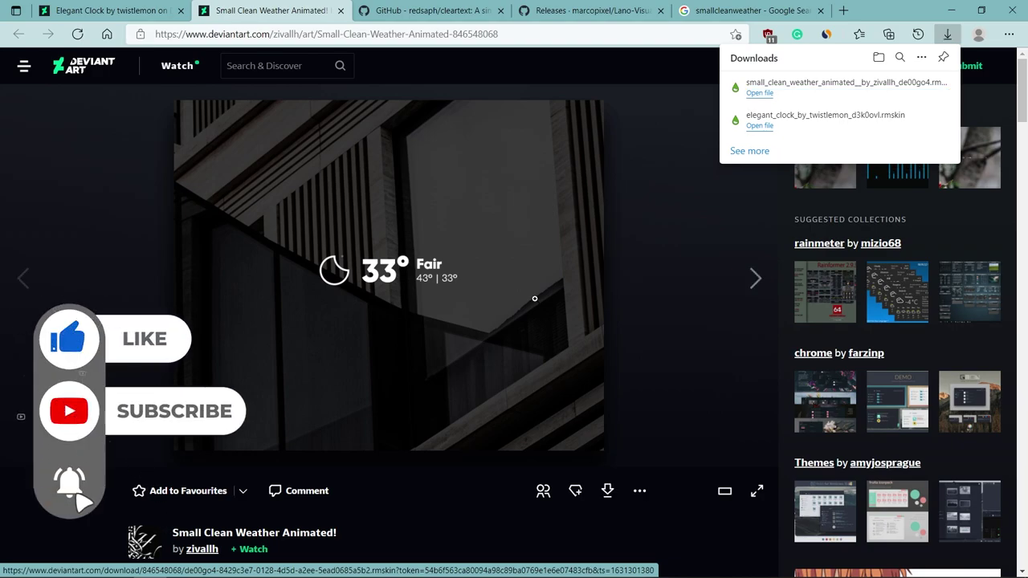
Step: Download Cleartext_6.0a.rmskin from the releases of the redsaph/cleartext GitHub repository
left_click(419, 15)
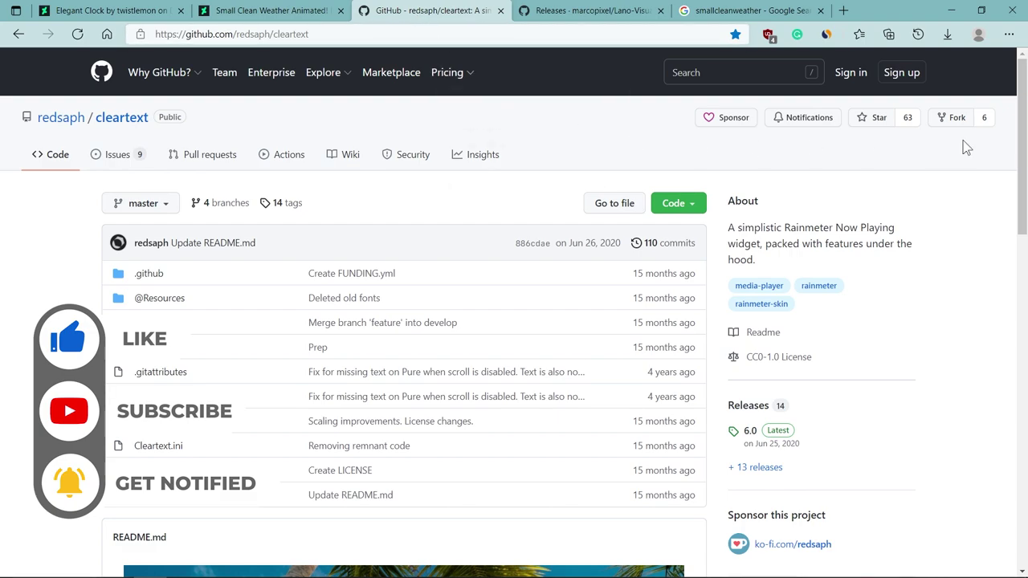
scroll(754, 354, "down", 2)
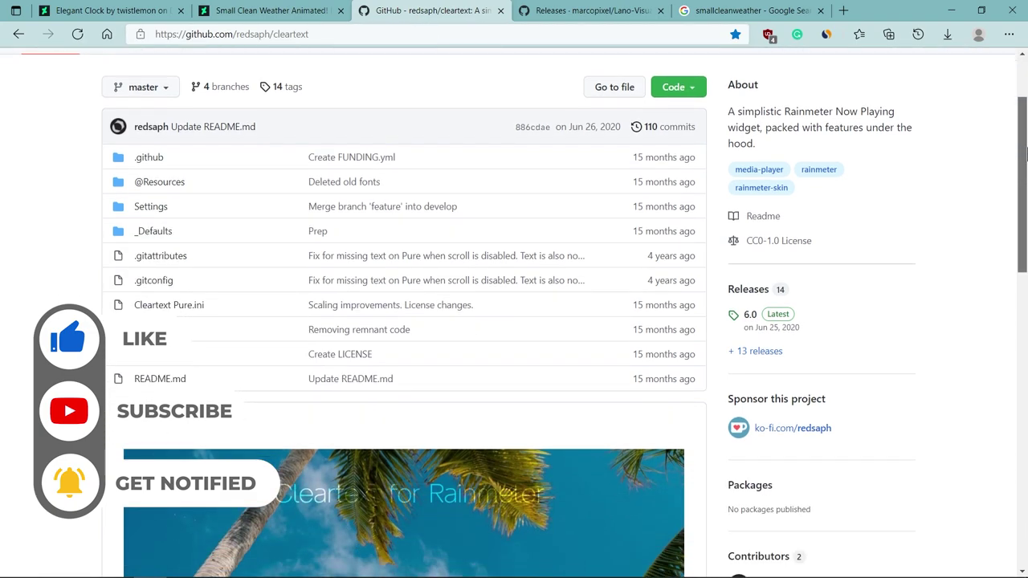
left_click(750, 352)
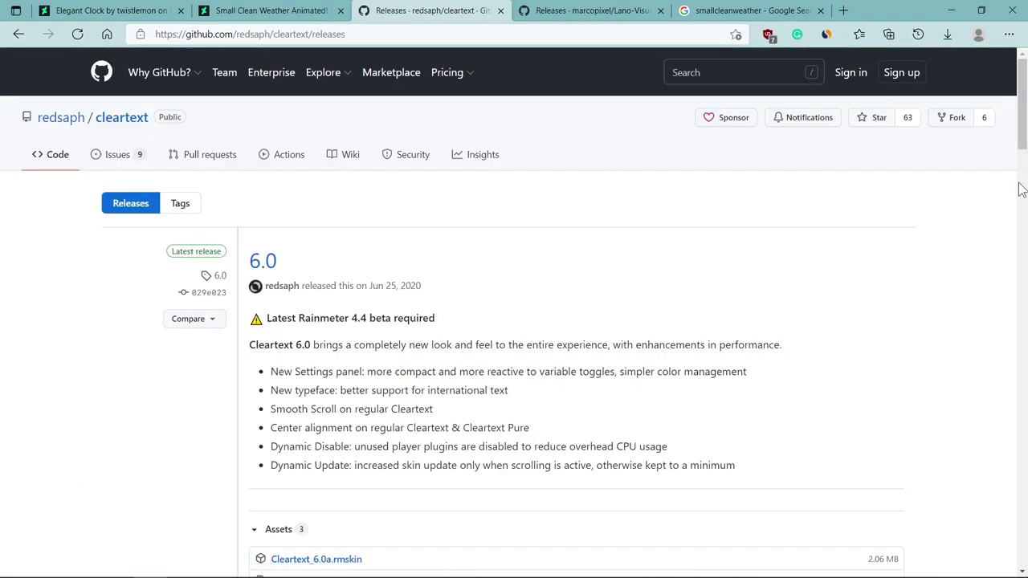
scroll(1021, 190, "down", 3)
scroll(1021, 168, "up", 1)
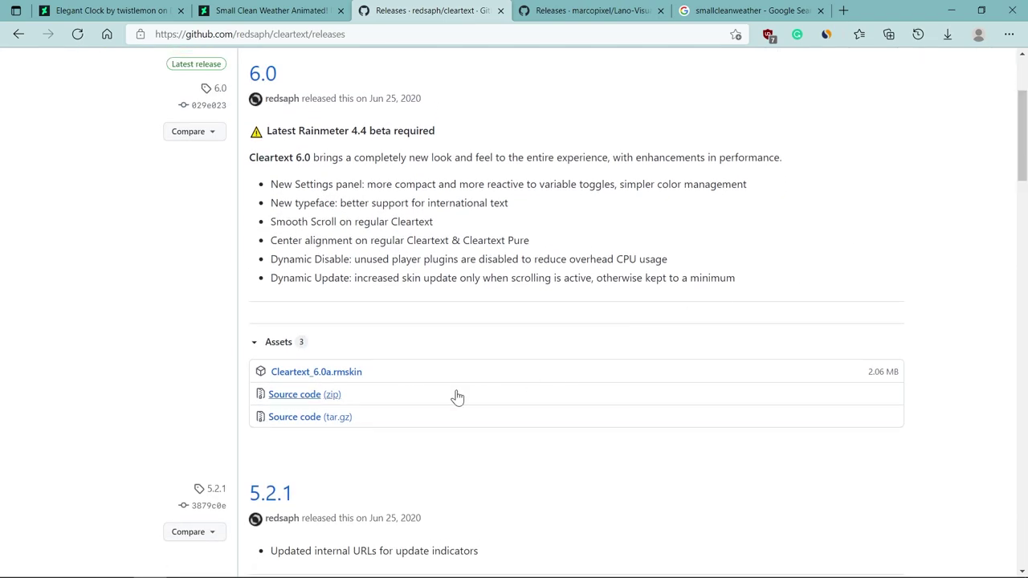
left_click(351, 375)
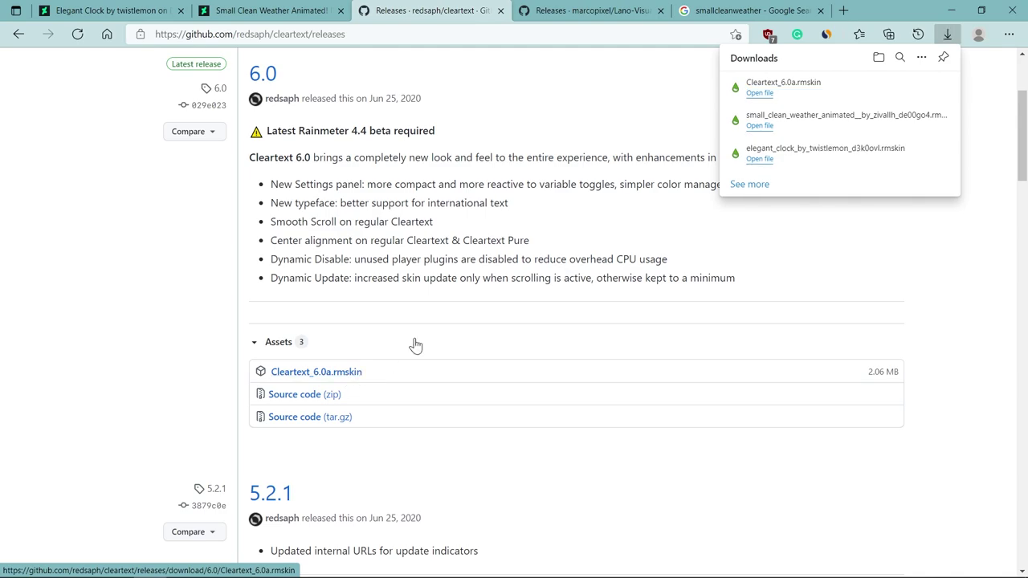
Step: Download Lano.Visualizer_1.1.0.rmskin from the Lano-Visualizer releases page, show it in its folder and close the browser
left_click(572, 13)
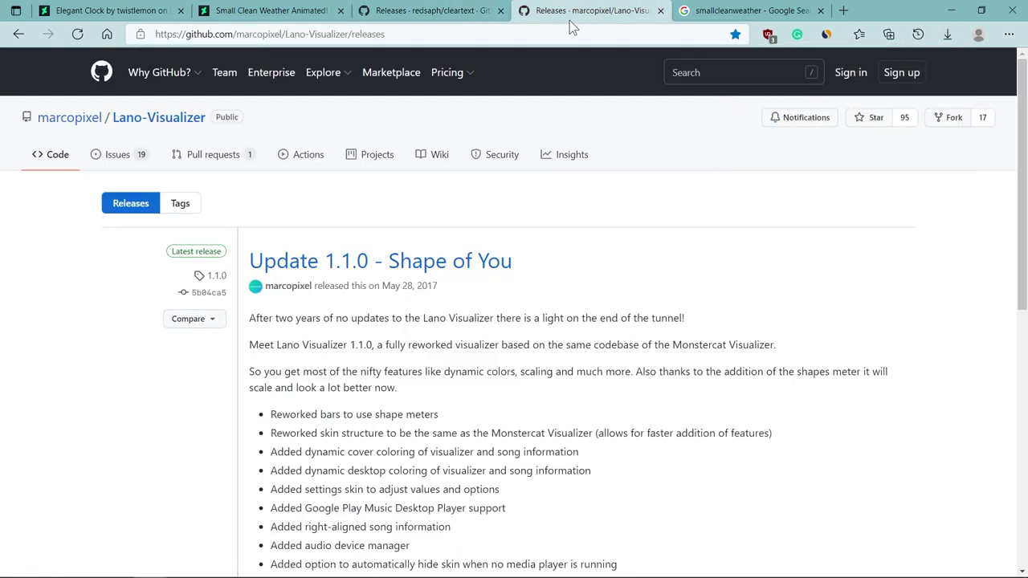
scroll(681, 352, "down", 4)
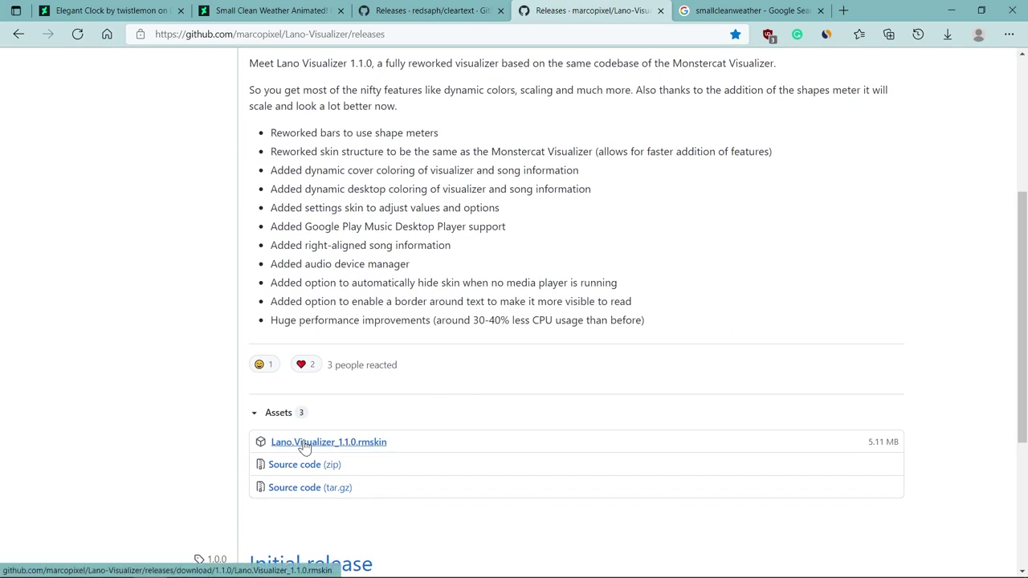
left_click(305, 443)
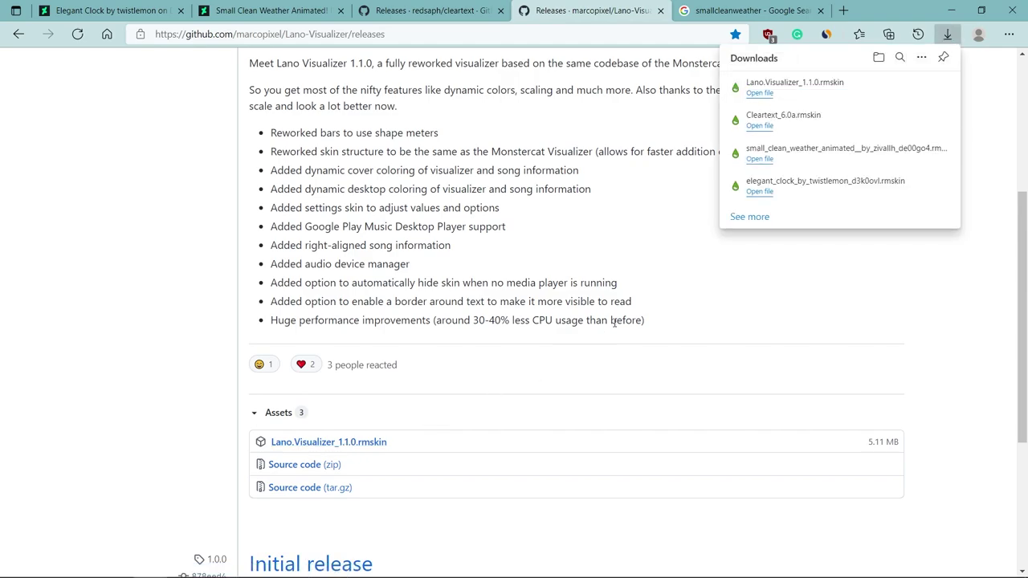
left_click(898, 88)
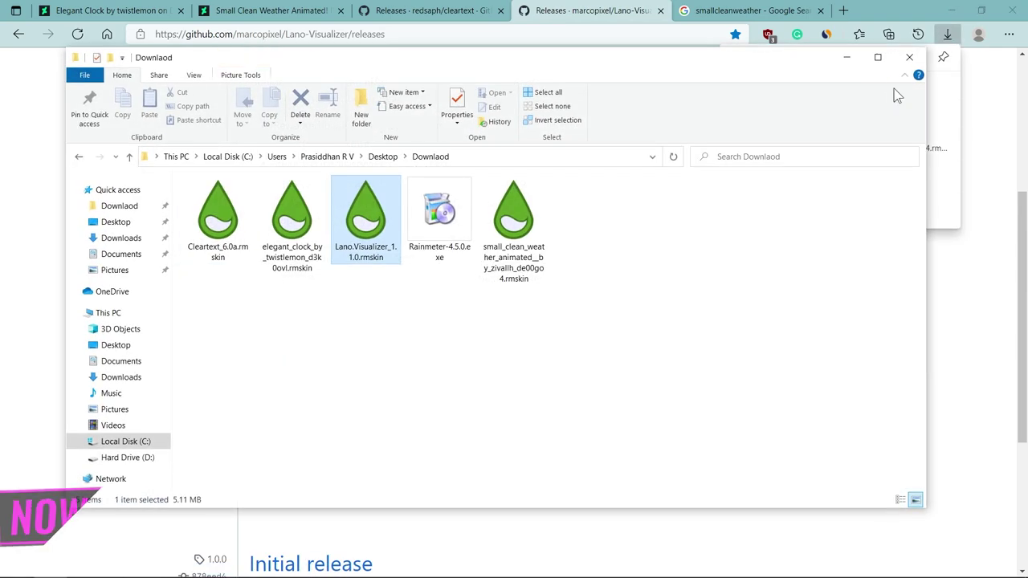
left_click(1013, 16)
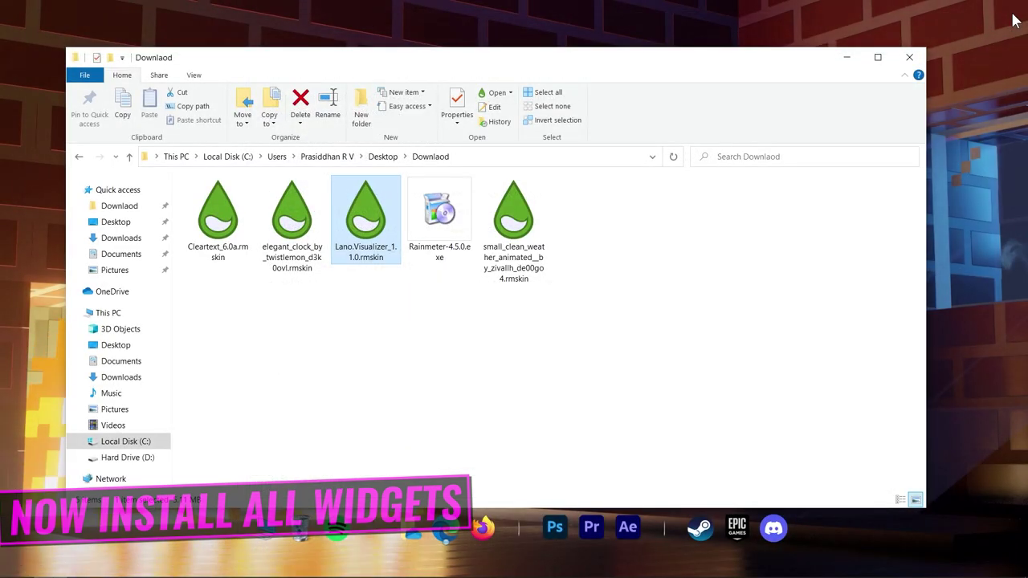
Step: Install the Cleartext and Elegant Clock skin packages from the Downlaod folder
double_click(219, 253)
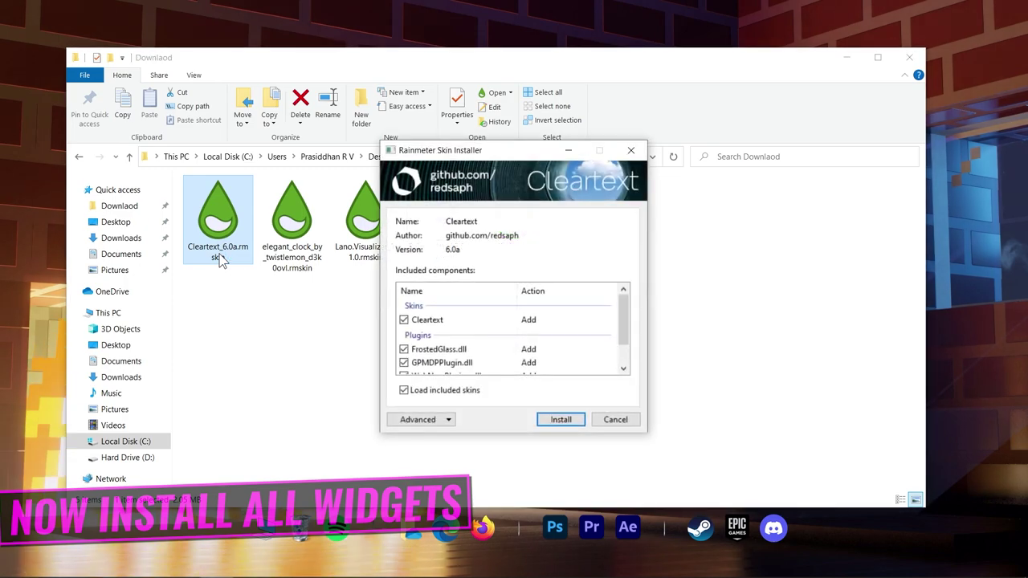
left_click(440, 390)
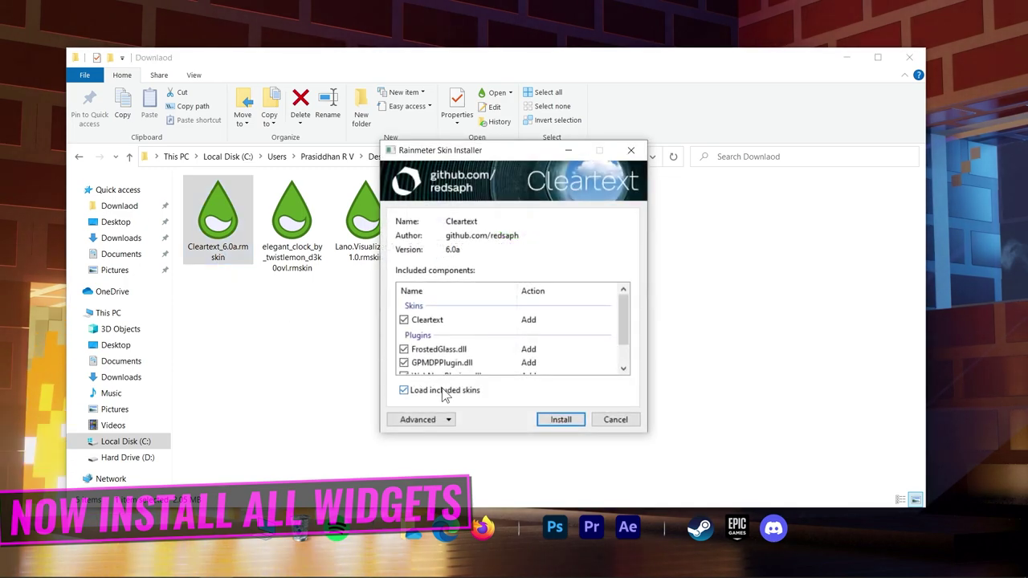
left_click(567, 425)
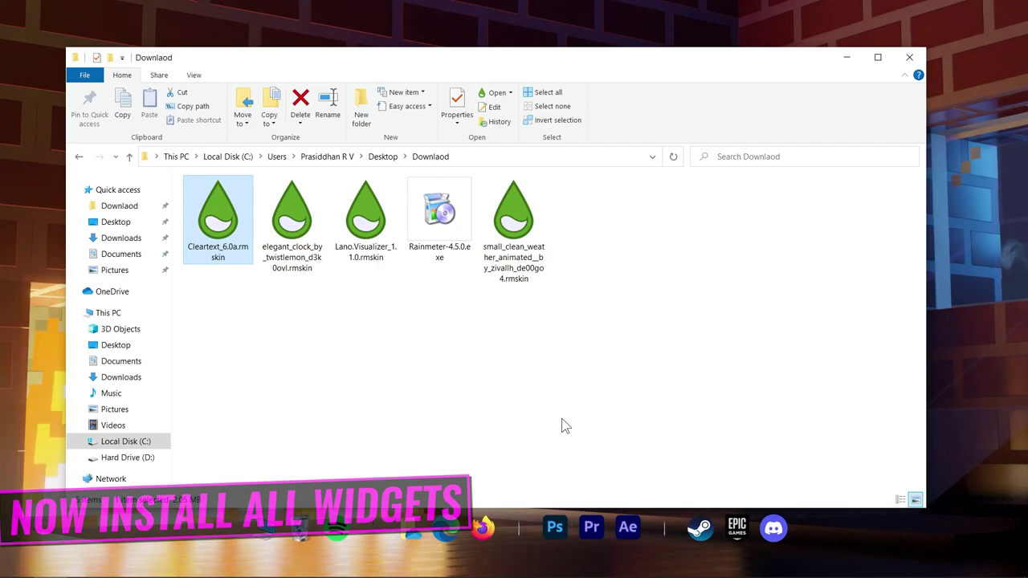
double_click(326, 252)
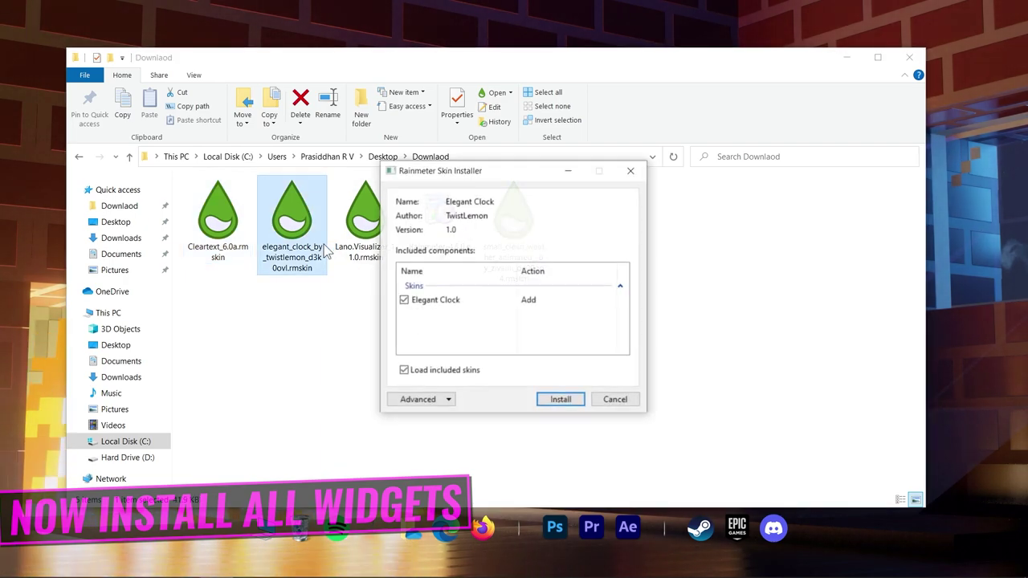
left_click(552, 403)
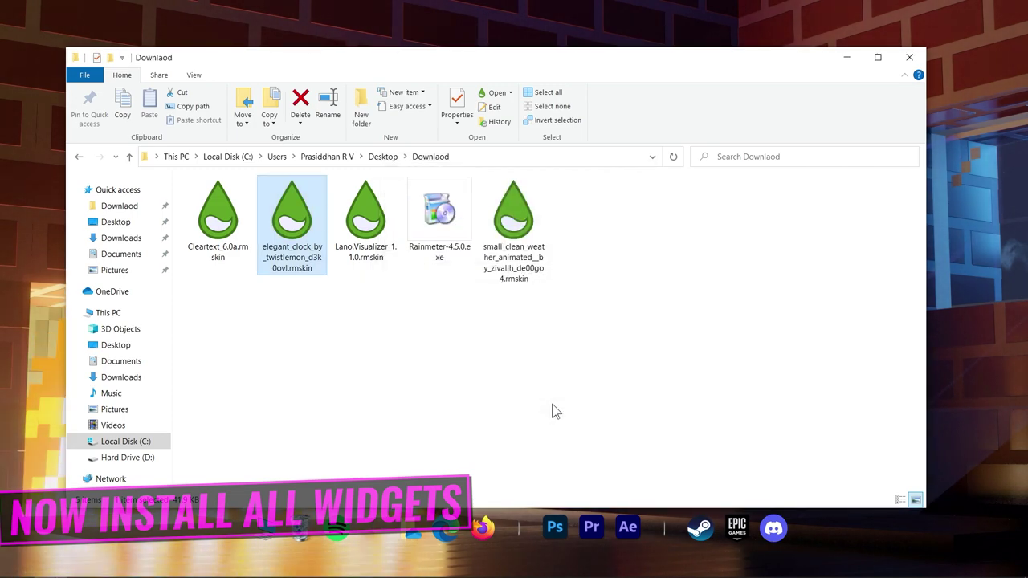
Step: Install the Lano Visualizer and Small Clean Weather skin packages from the Downlaod folder
left_click(373, 245)
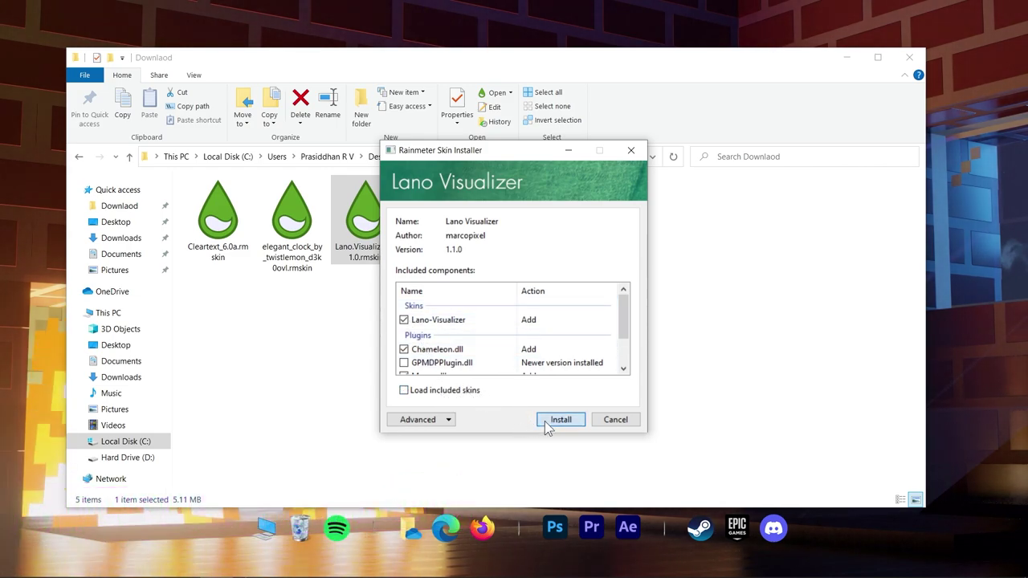
left_click(545, 423)
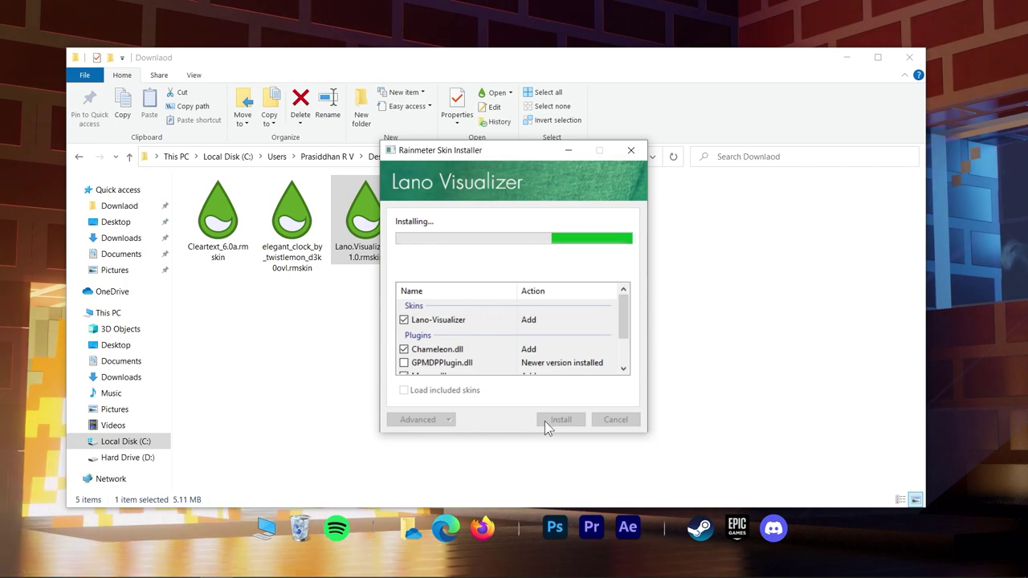
double_click(518, 235)
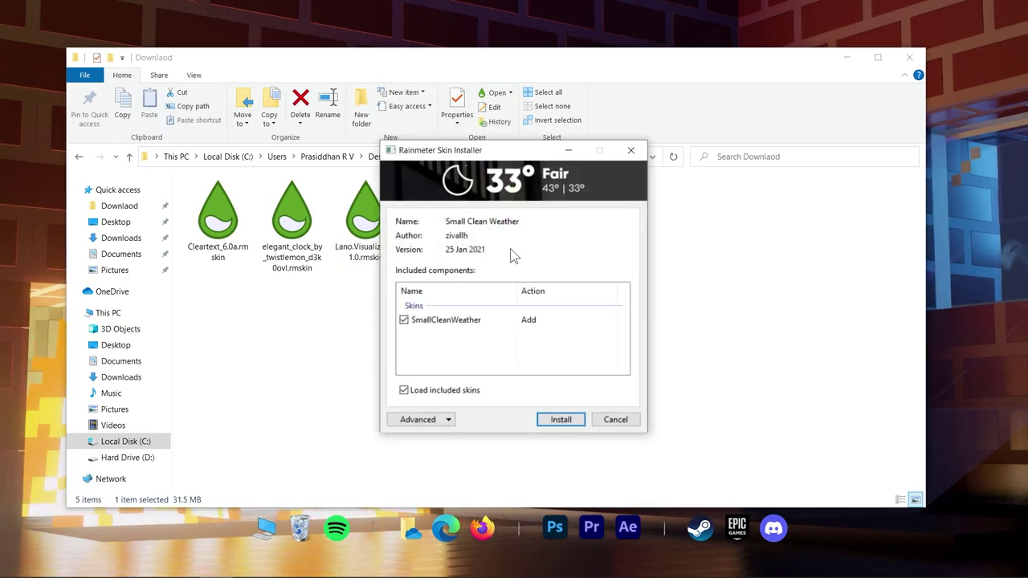
left_click(546, 420)
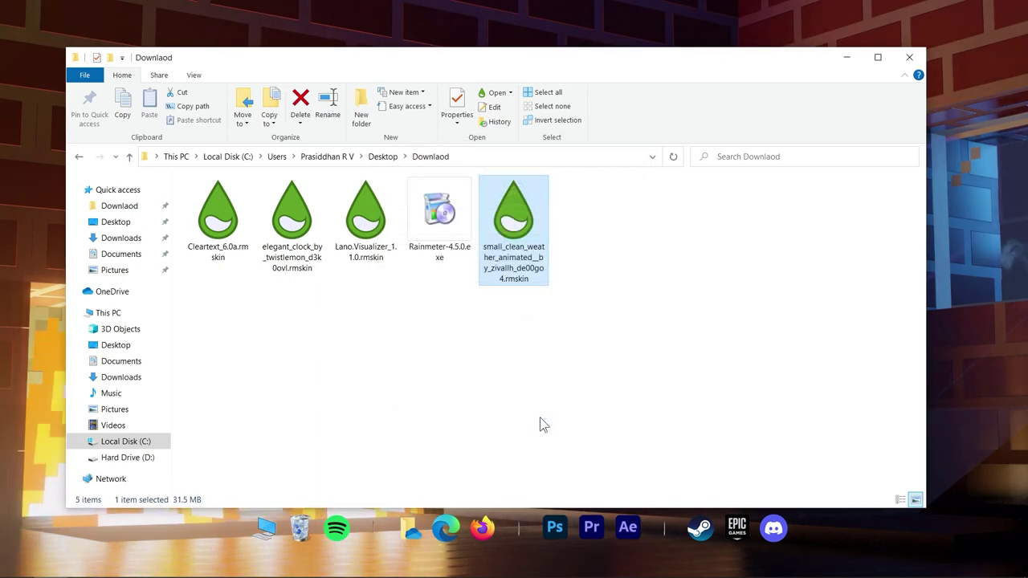
Step: Close the Downlaod folder and load the Cleartext.ini skin in the Rainmeter manager, moving the manager window clear of the widget
left_click(910, 56)
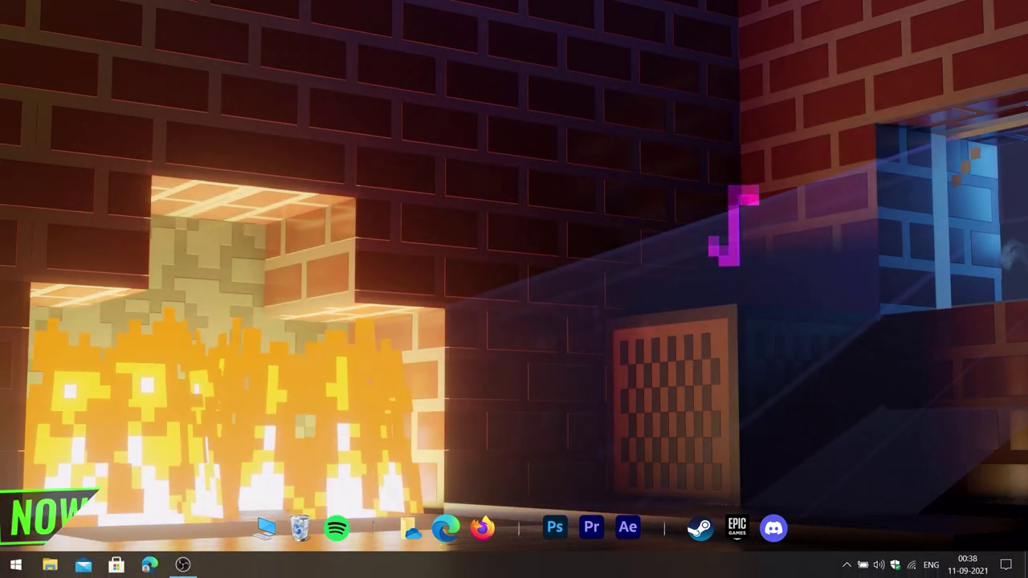
left_click(847, 566)
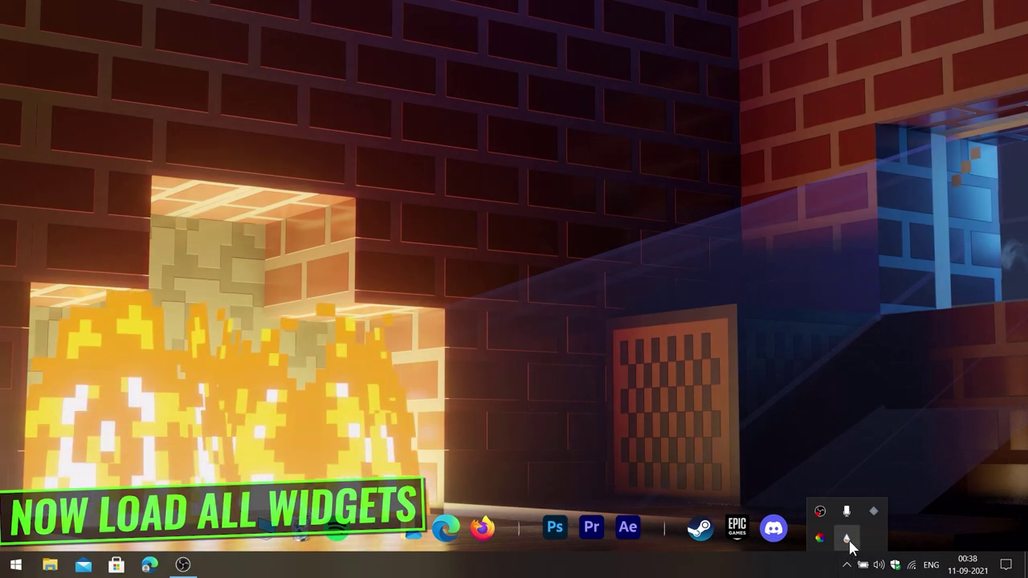
left_click(847, 539)
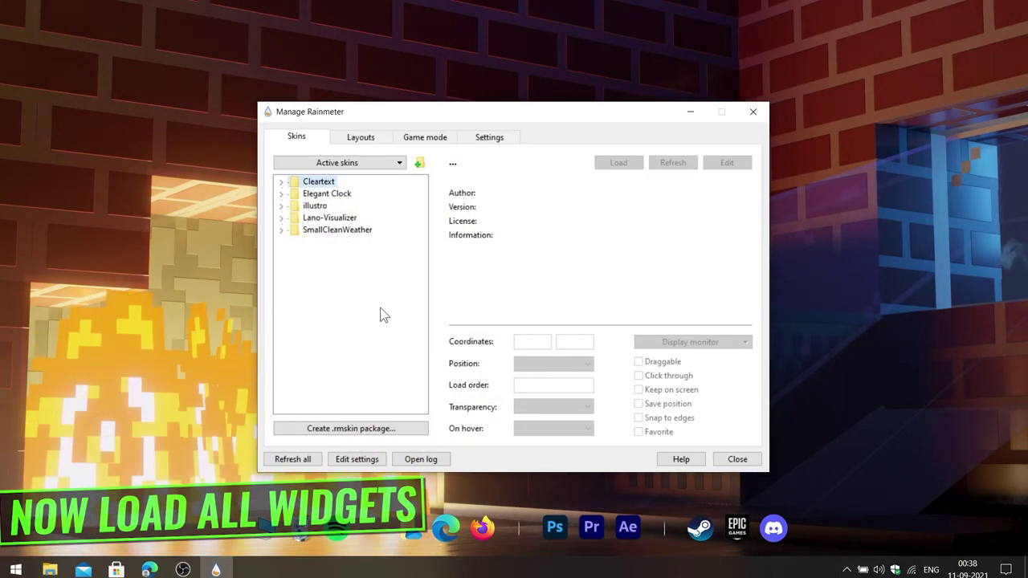
left_click(281, 182)
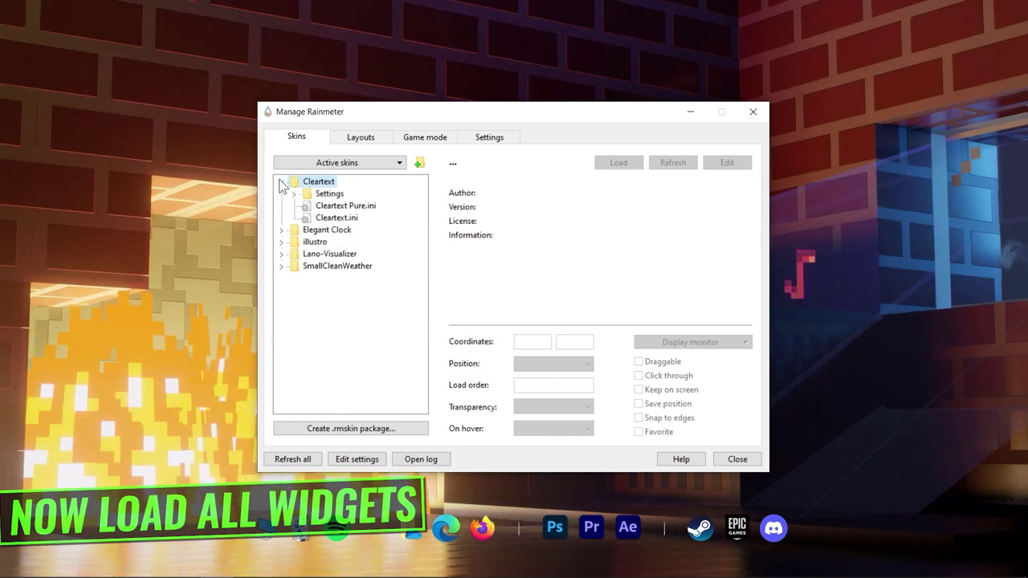
right_click(345, 220)
left_click(361, 226)
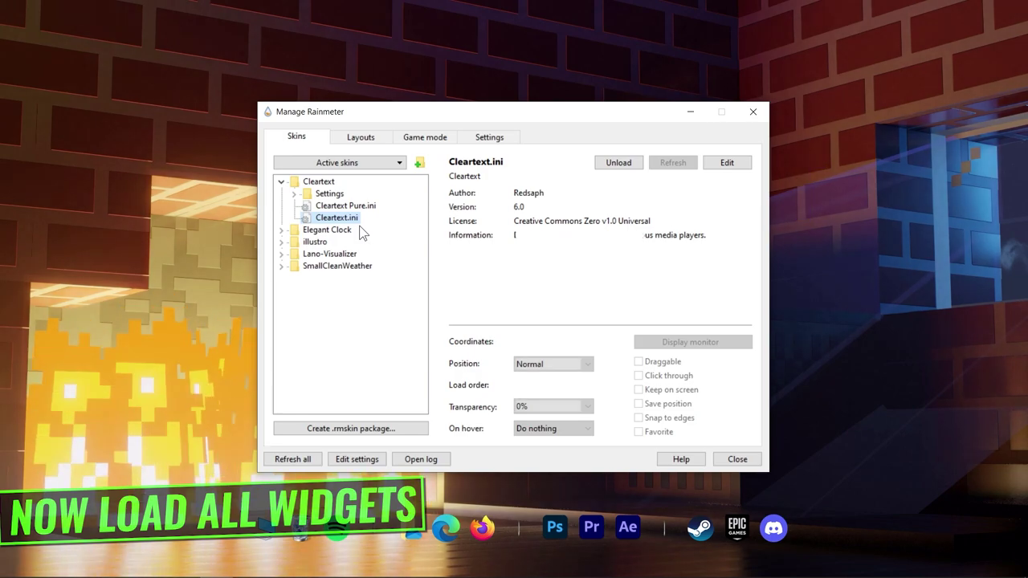
left_click_drag(359, 122, 663, 71)
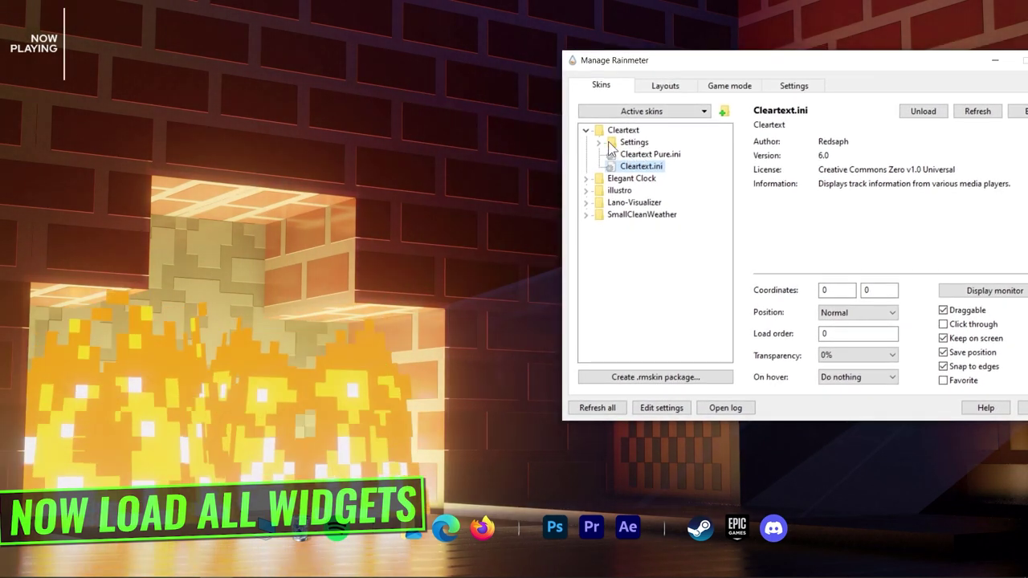
Step: Load Cleartext's Settings.ini skin and set the Cleartext alignment to Center
left_click(598, 142)
left_click(652, 154)
right_click(651, 154)
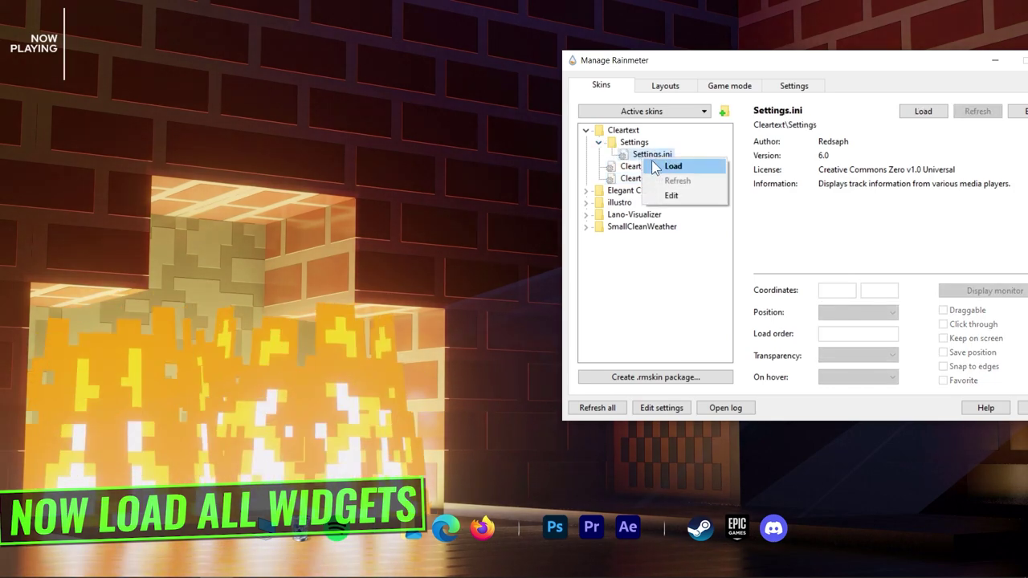
left_click(656, 165)
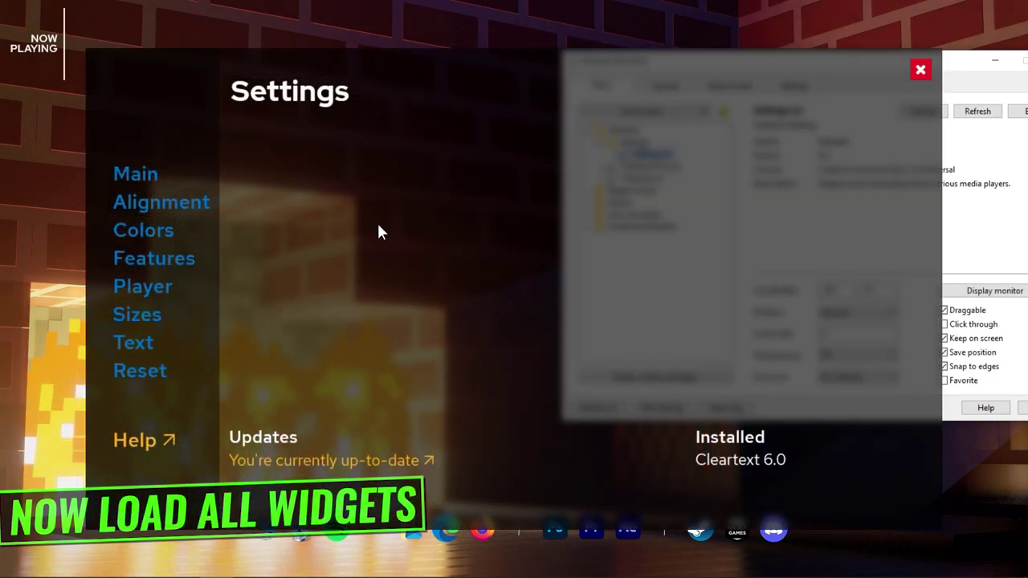
left_click(148, 202)
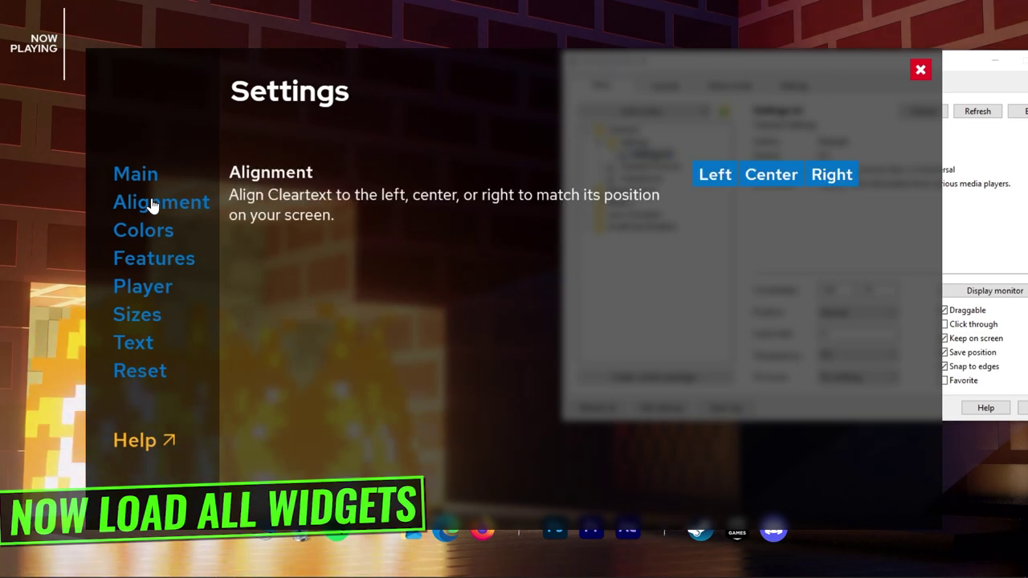
left_click(771, 175)
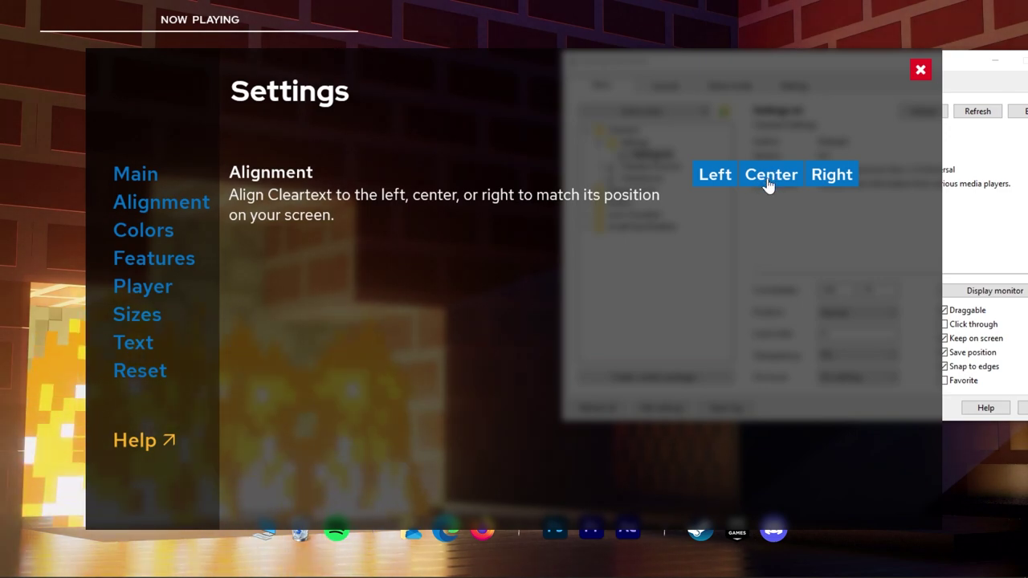
Step: Set the Cleartext top text font to Courier New and the bottom text font to Lobster
left_click(147, 345)
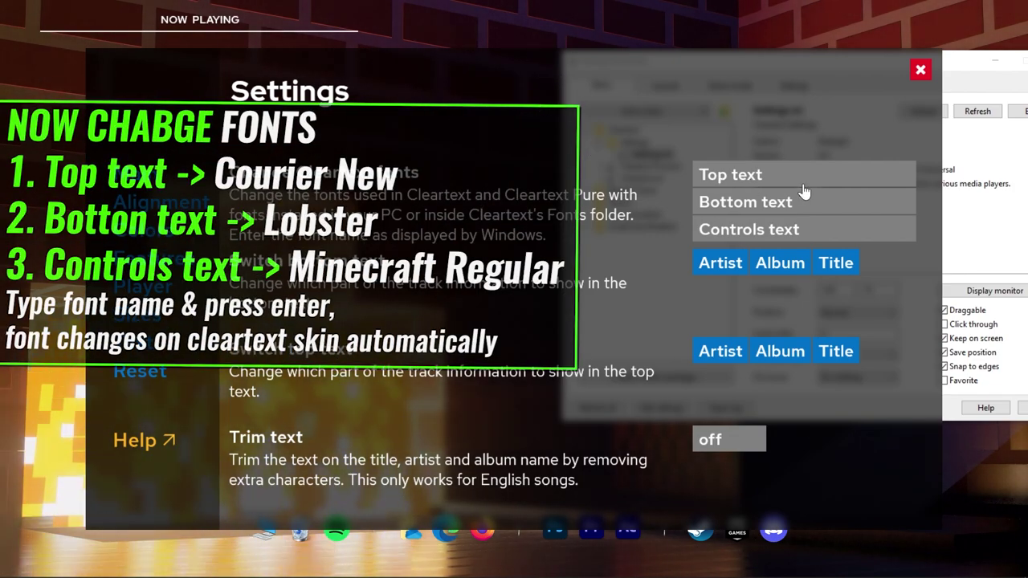
left_click(777, 181)
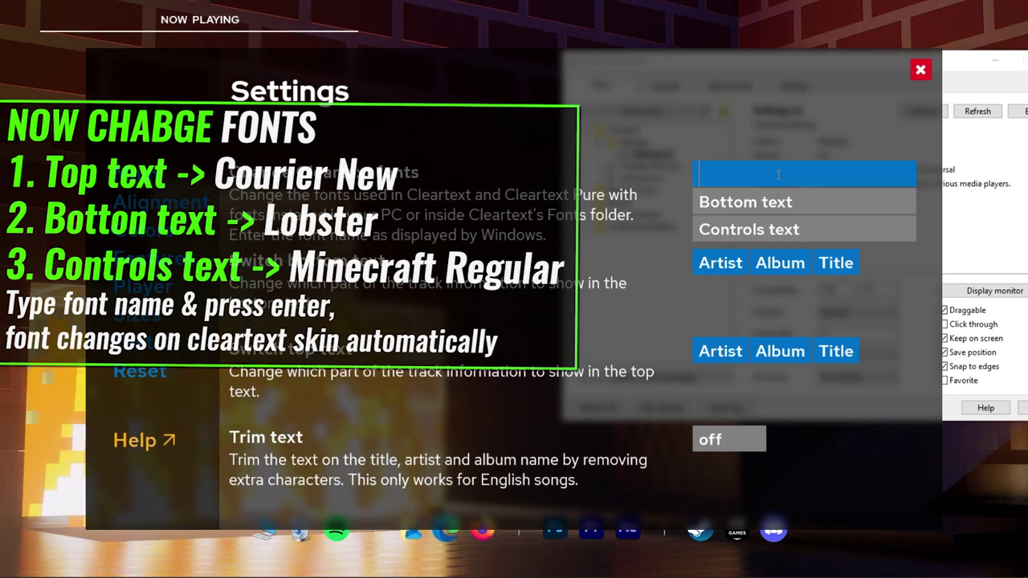
type("Courier New")
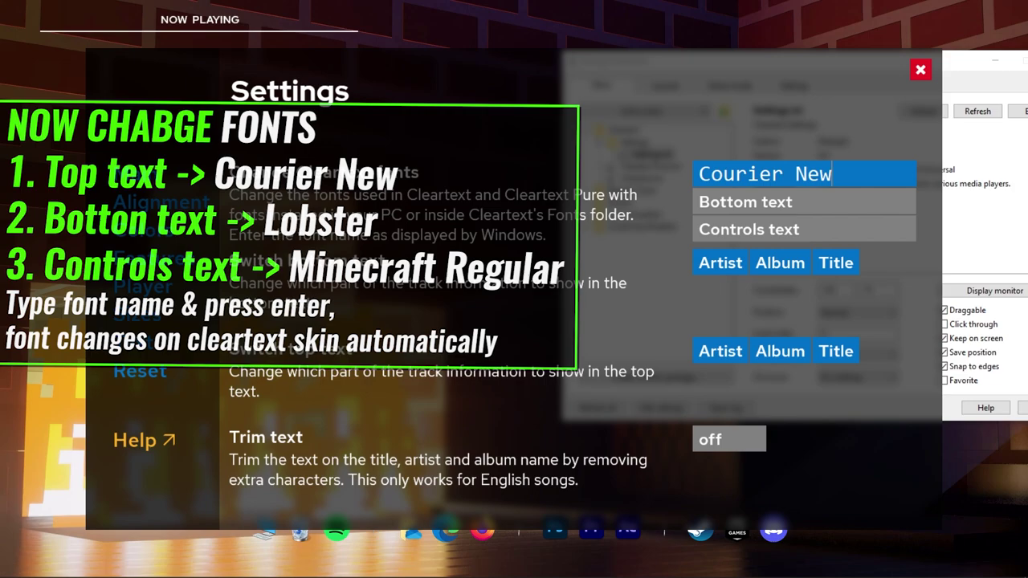
key("Return")
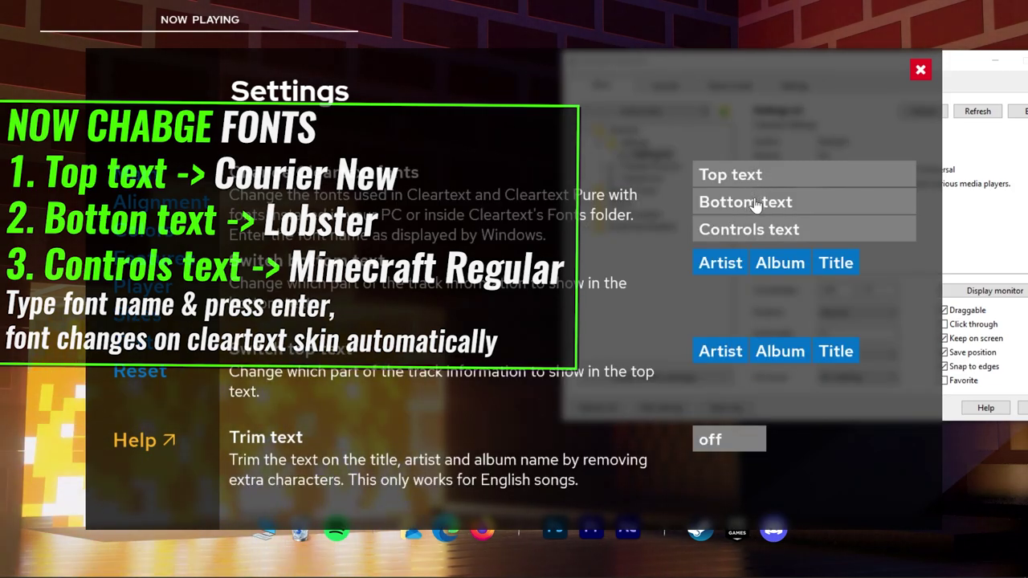
left_click(755, 202)
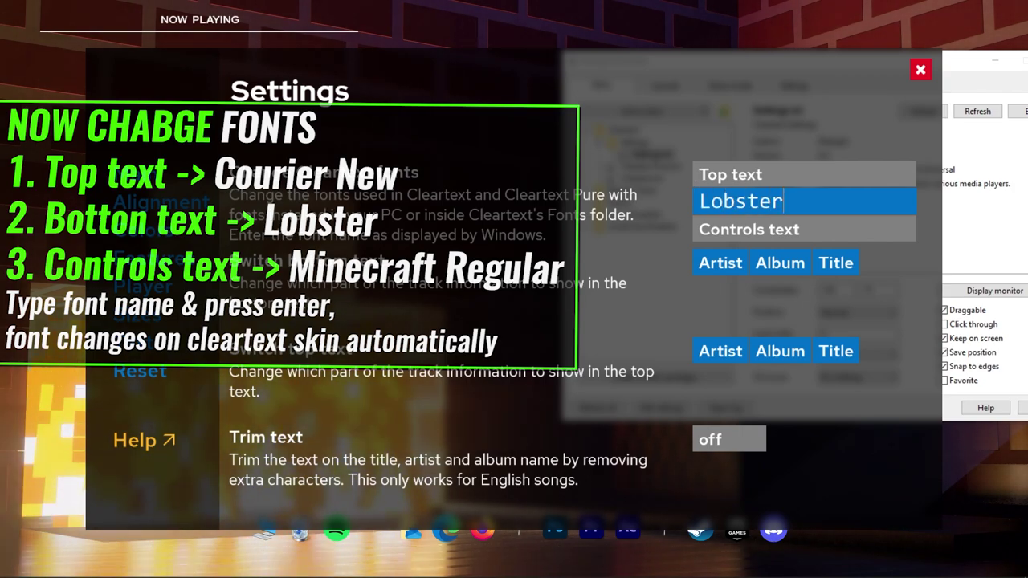
key("Return")
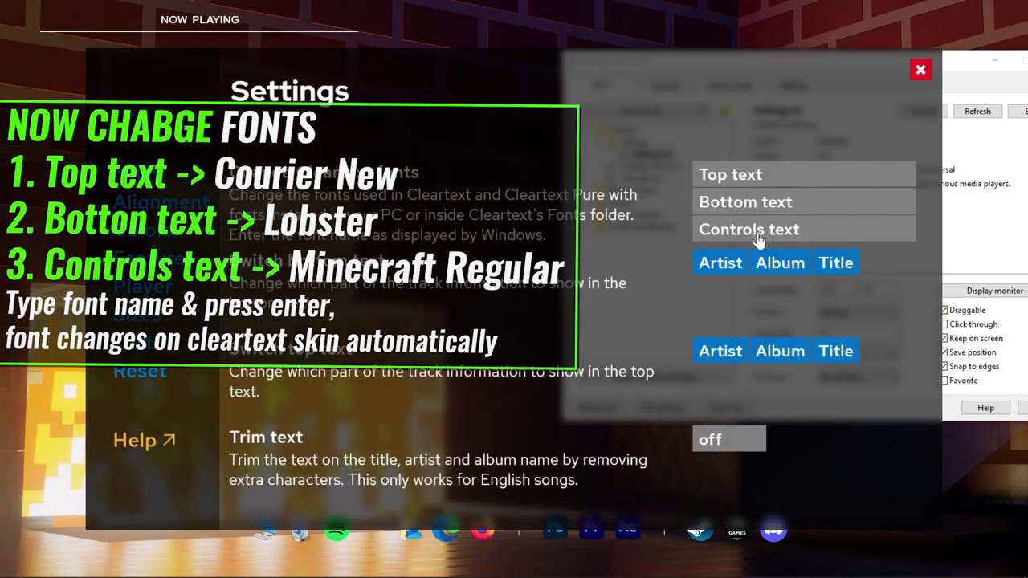
Step: Set the Cleartext controls text font to Minecraft Regular and close the skin's settings
left_click(758, 234)
type("Minecraft")
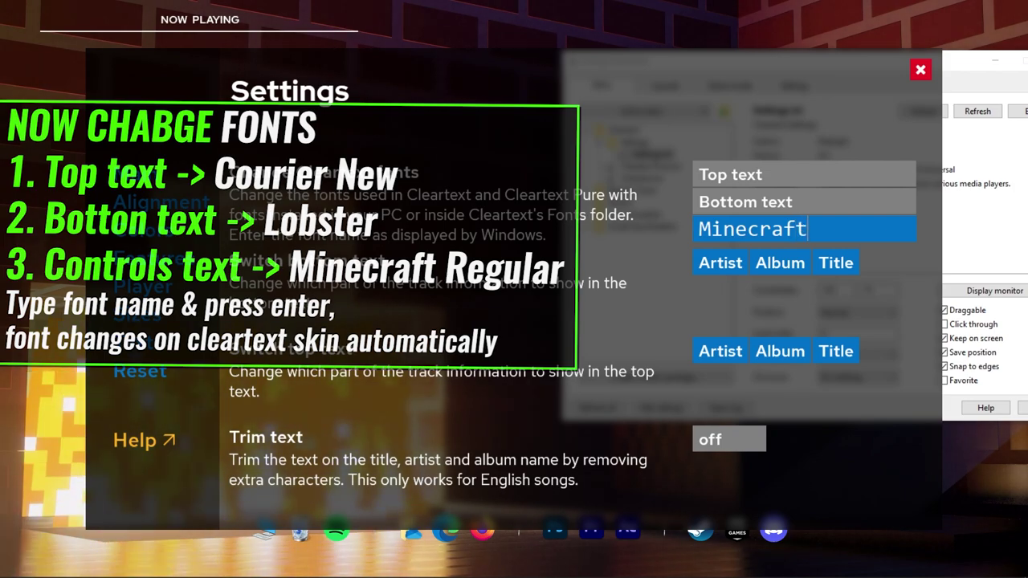
type(" Reguka")
key("BackSpace")
key("BackSpace")
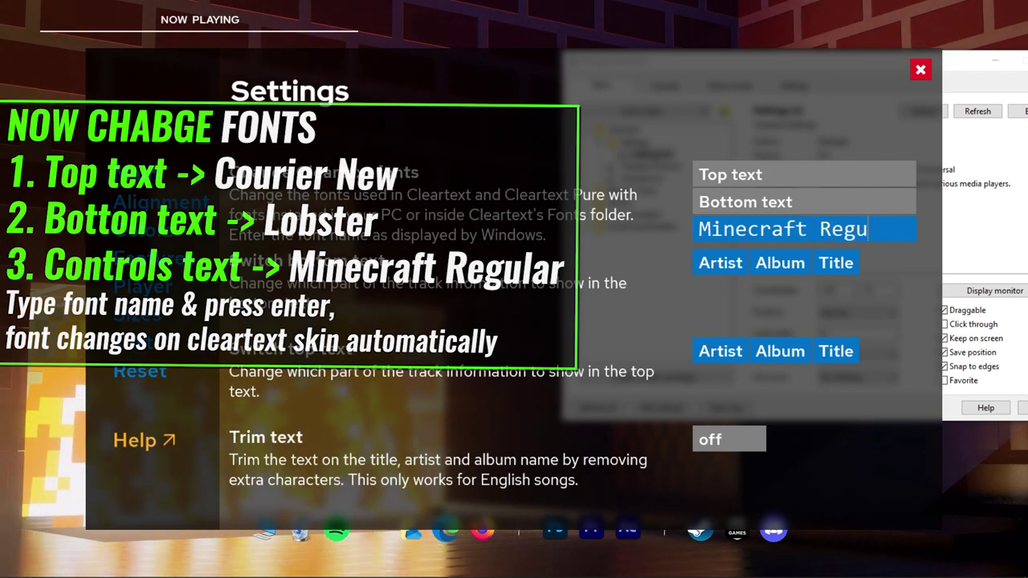
type("lar")
key("Return")
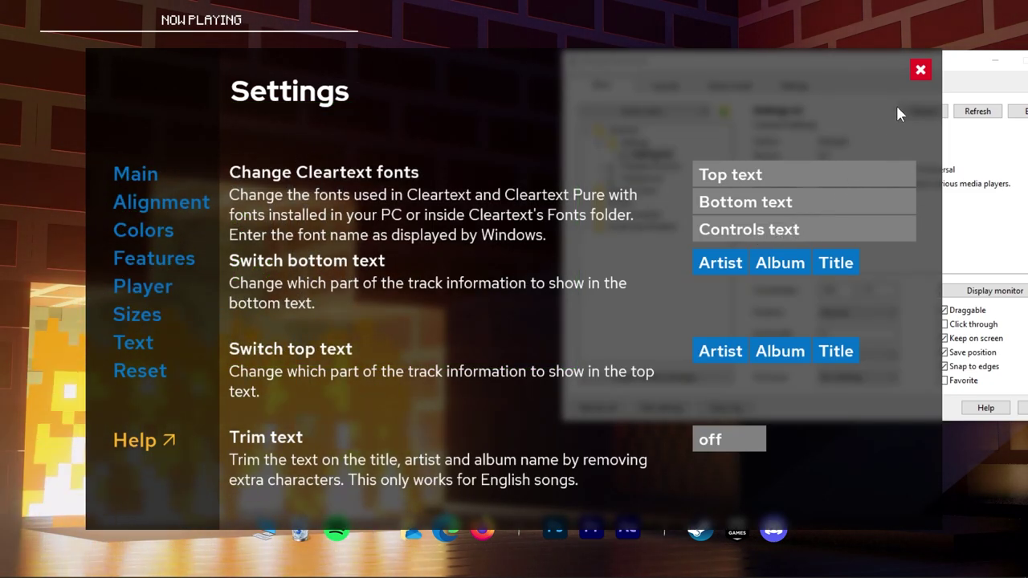
left_click(920, 69)
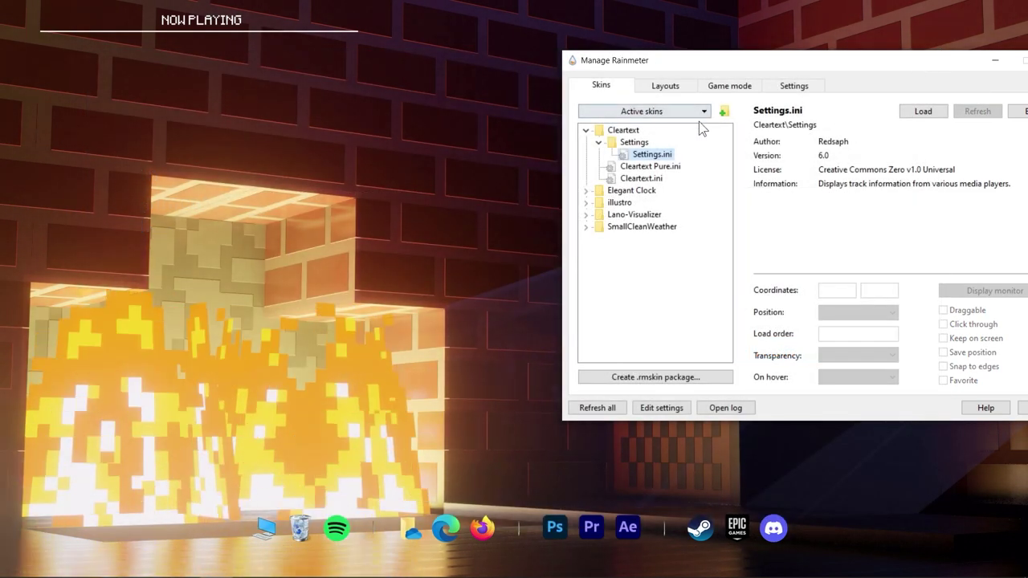
Step: Place the Cleartext widget centered just above the dock and play I Am In Love in Spotify, minimizing Spotify to check the widget
mouse_move(329, 58)
left_click_drag(207, 21, 526, 466)
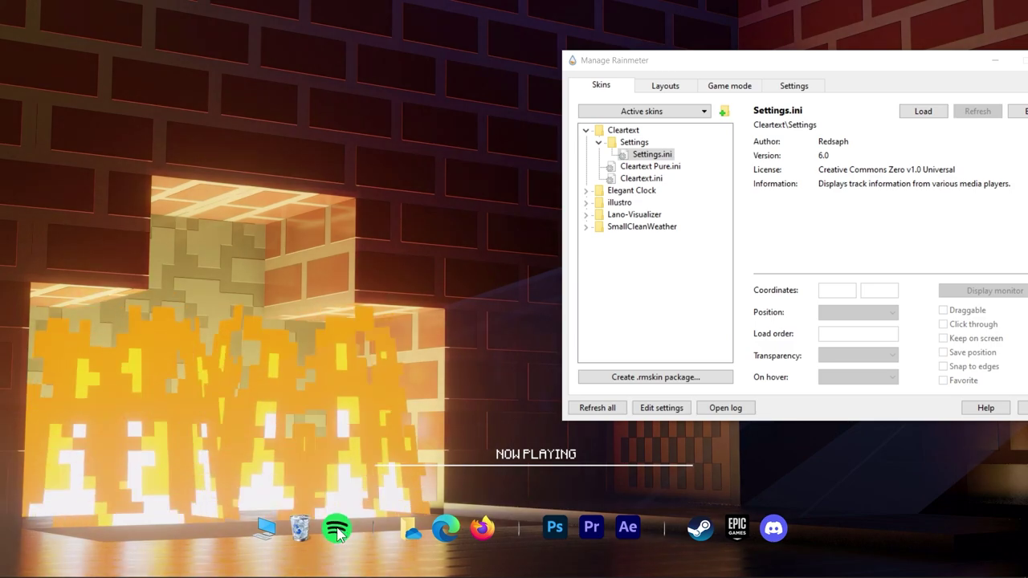
left_click(337, 528)
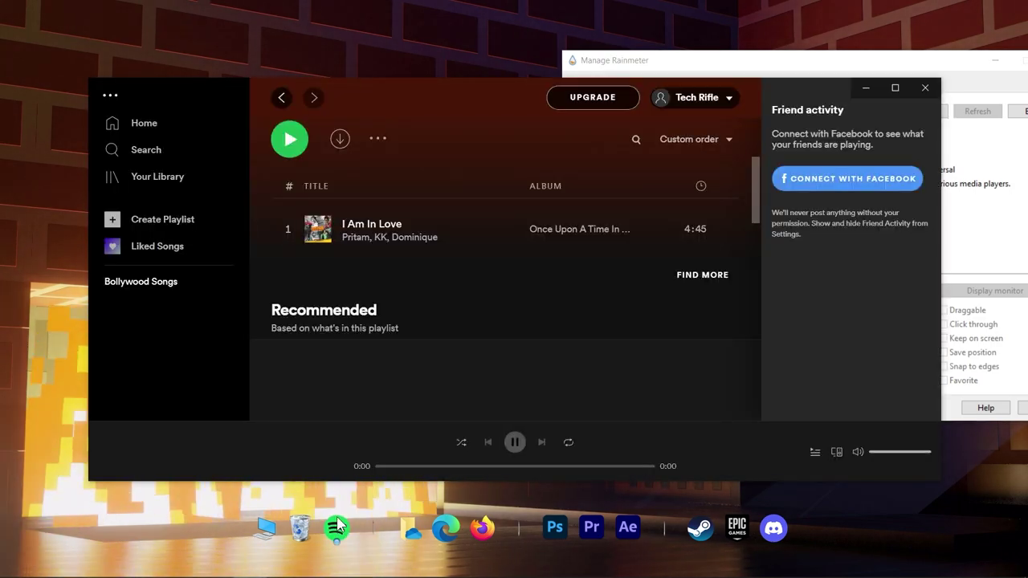
left_click(291, 228)
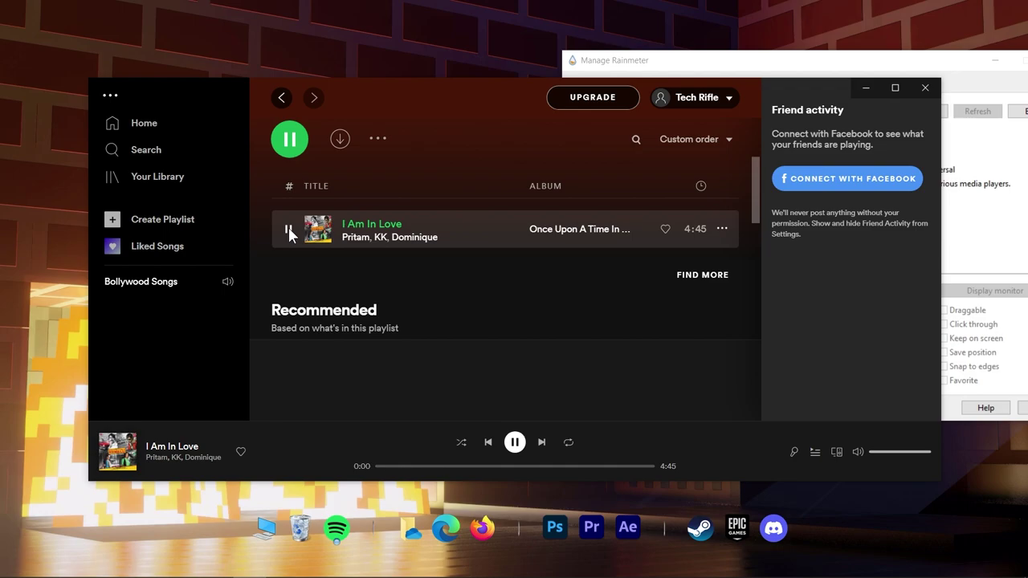
left_click(870, 88)
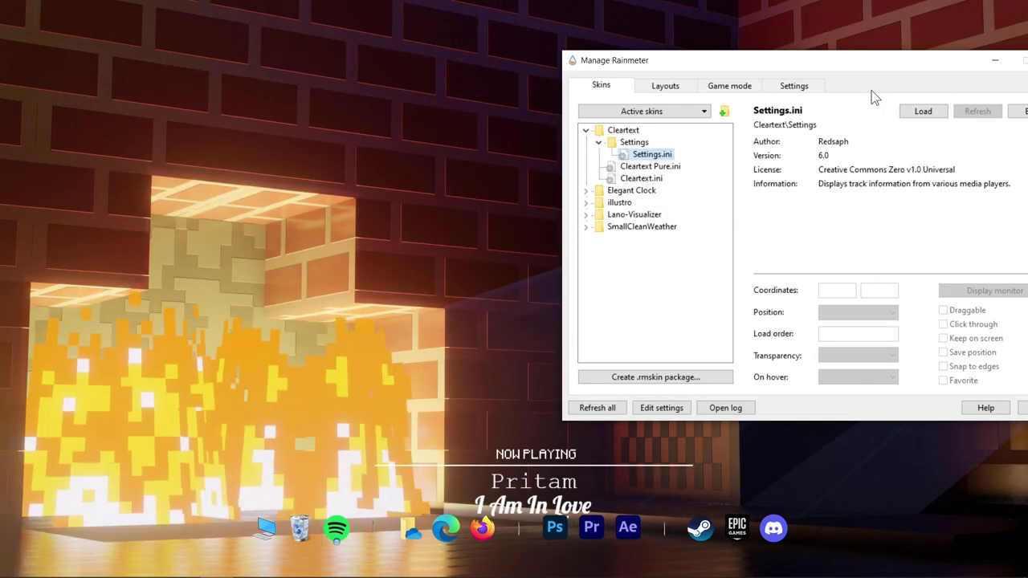
mouse_move(538, 476)
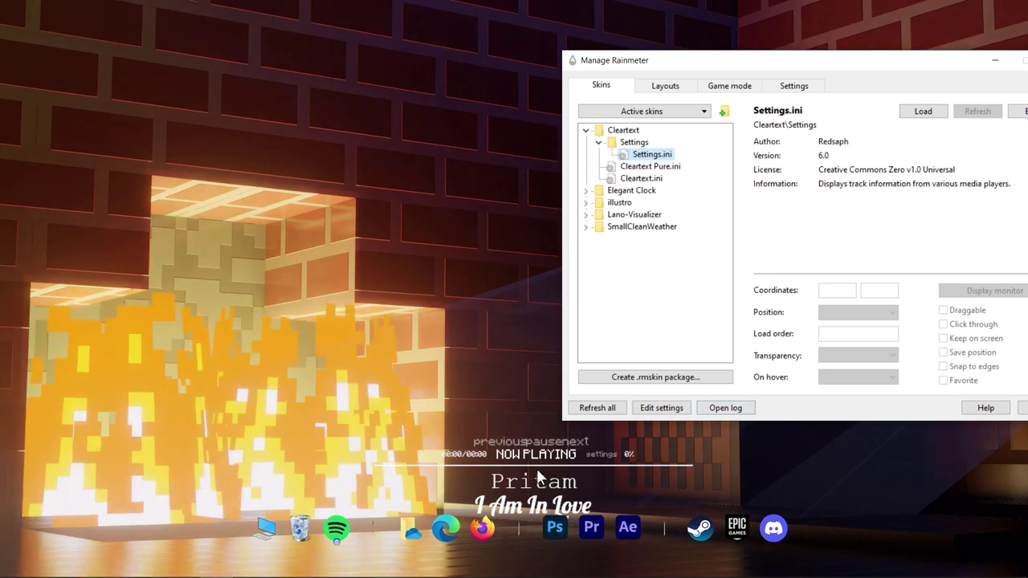